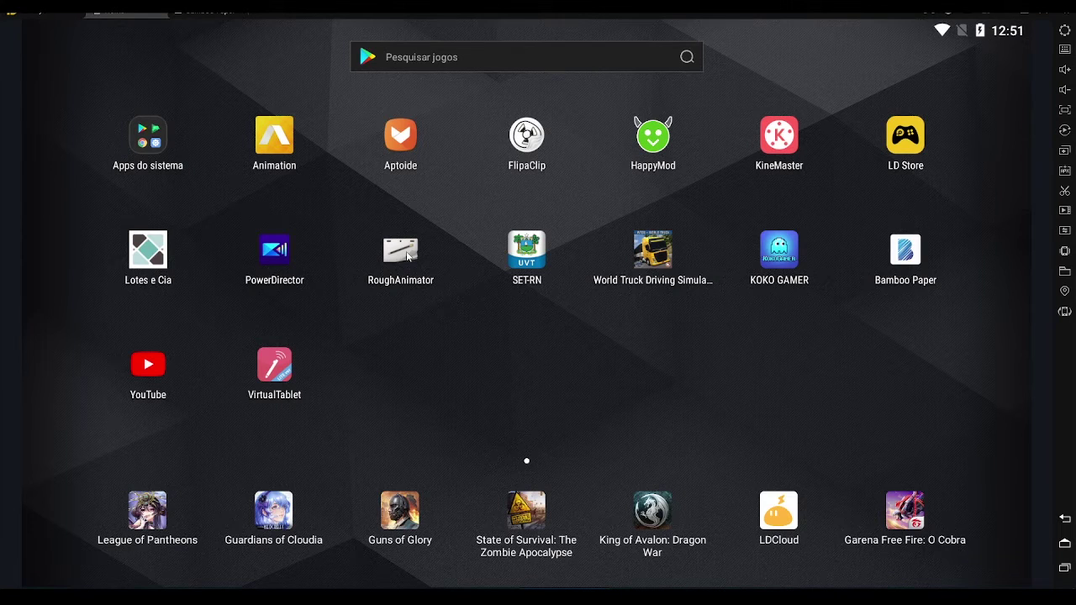
Launch RoughAnimator from the LDPlayer home screen to show its project list
click(407, 255)
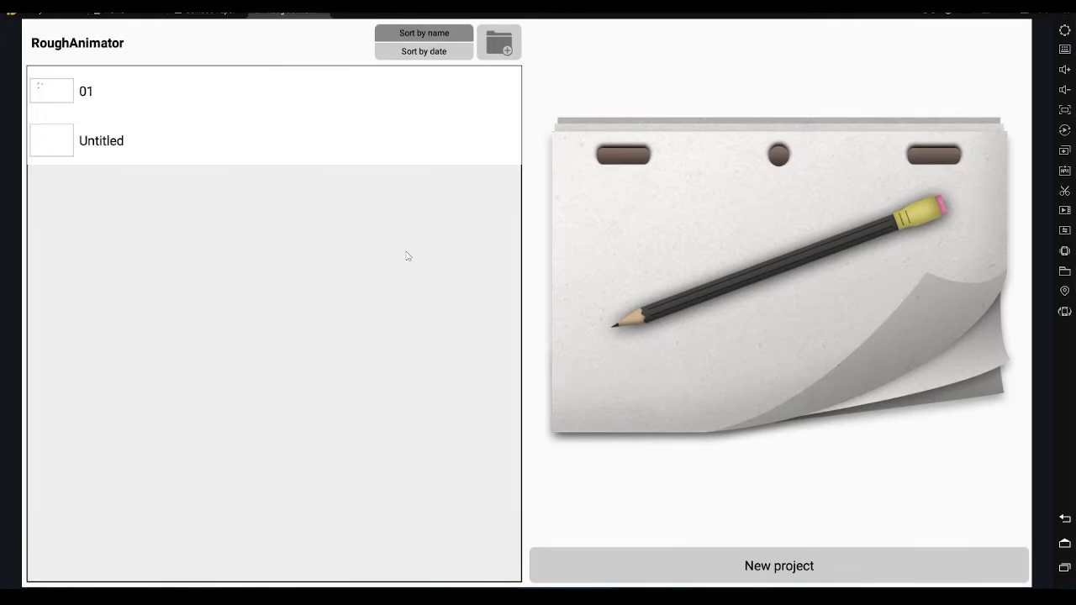
Open the Untitled project's blank 2280x1720 canvas for editing
click(407, 140)
click(783, 516)
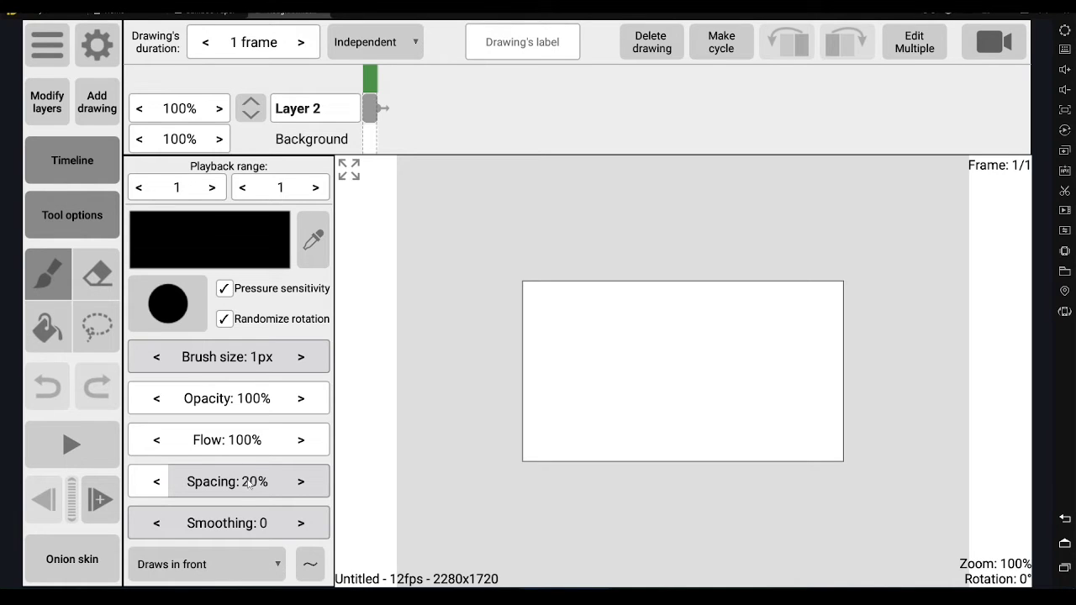
Switch the brush stroke type to straight lines, keeping blending at Draws in front
click(264, 560)
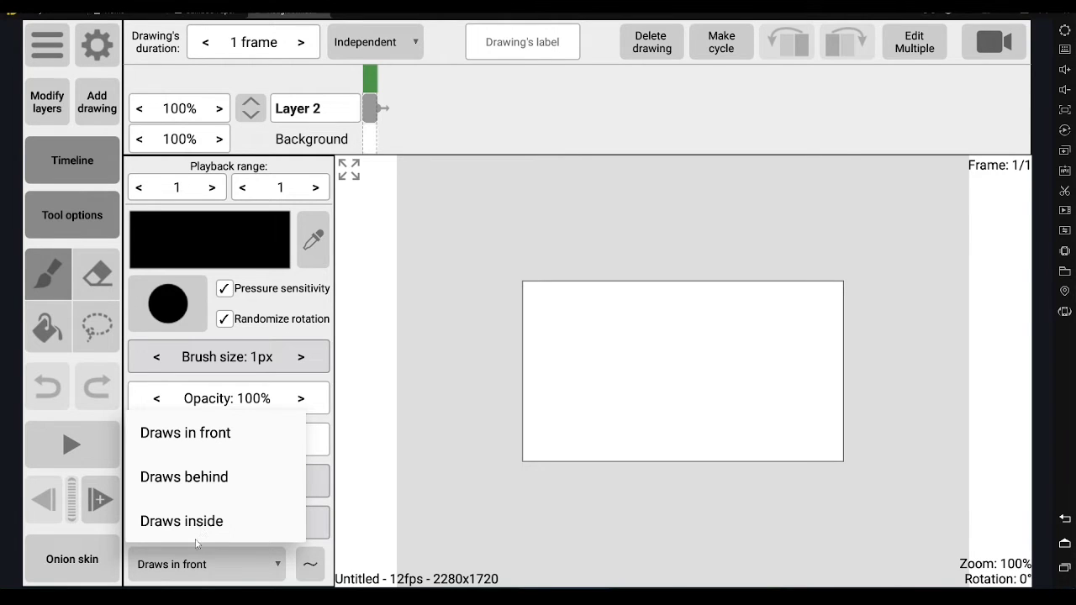
click(257, 581)
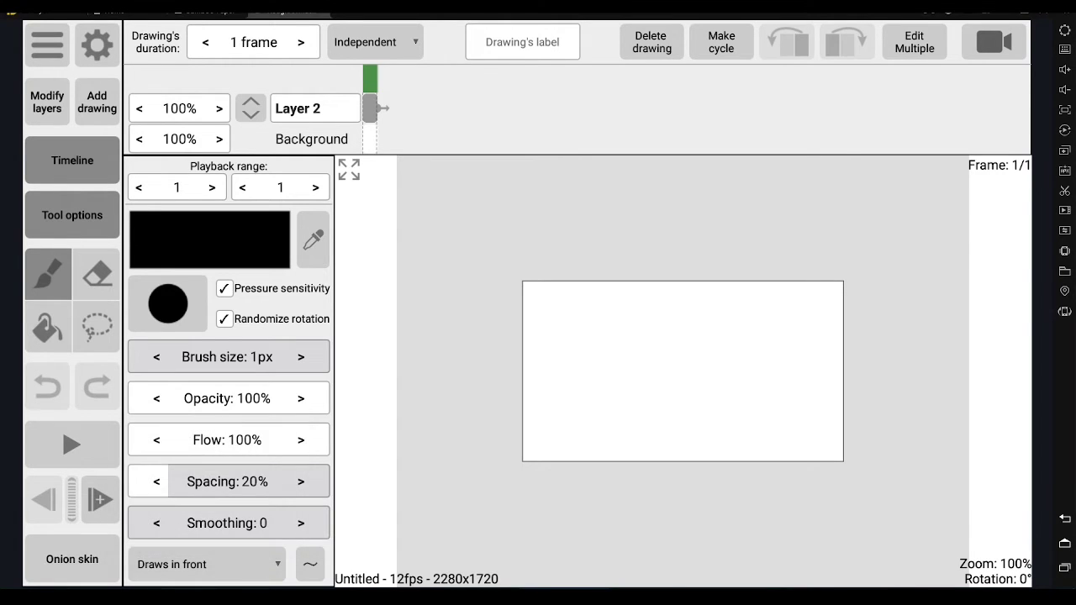
click(311, 568)
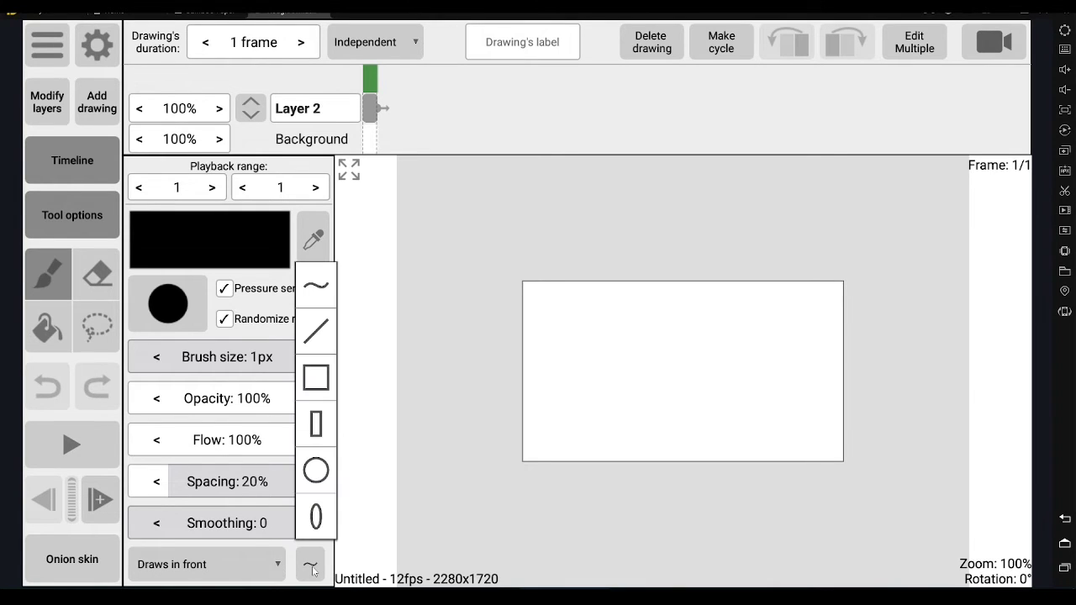
click(320, 334)
Sketch thin 1px straight perspective guide lines forming a kite shape with fanned guides
drag(550, 403, 762, 318)
drag(551, 406, 770, 445)
mouse_move(825, 399)
mouse_down()
mouse_move(712, 328)
mouse_move(714, 454)
mouse_up()
drag(724, 340, 738, 439)
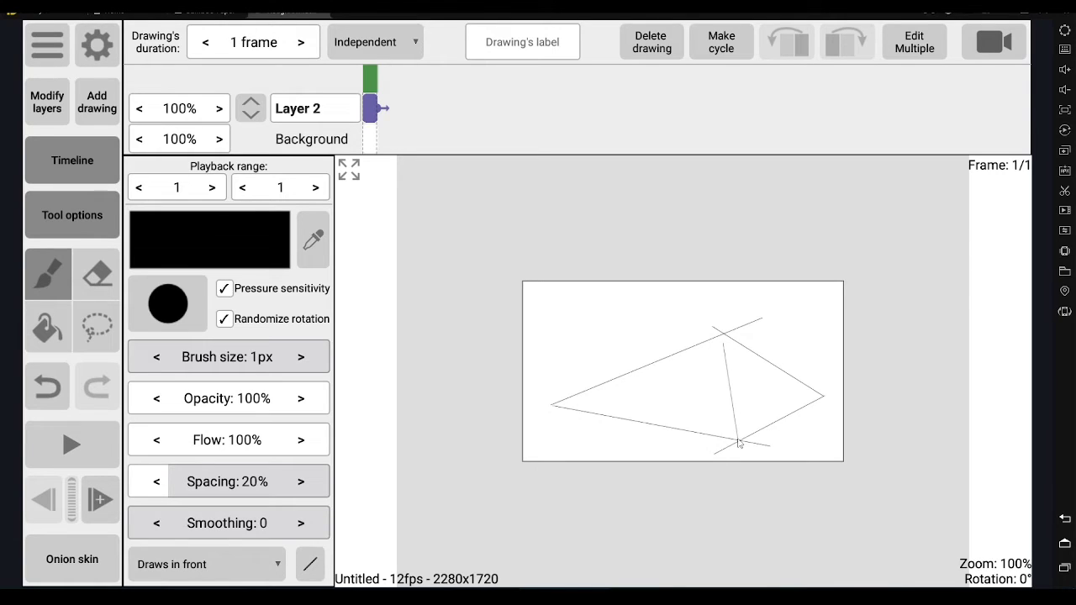
drag(765, 363, 774, 420)
drag(670, 360, 682, 427)
drag(823, 395, 681, 428)
mouse_move(551, 405)
mouse_down()
mouse_move(774, 419)
mouse_move(704, 372)
mouse_move(765, 366)
mouse_up()
drag(822, 395, 671, 356)
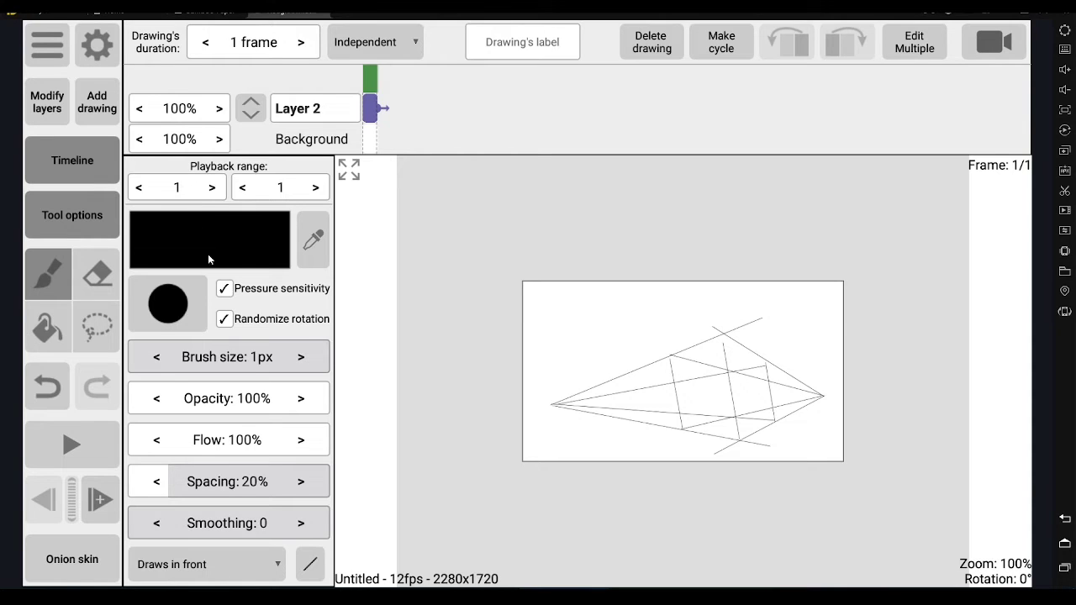
Raise the brush to 64px and trace thick black cube edges over the guides
drag(216, 357, 261, 363)
mouse_move(723, 336)
mouse_down()
mouse_move(668, 357)
mouse_move(682, 433)
mouse_move(740, 441)
mouse_move(776, 422)
mouse_move(766, 360)
mouse_move(723, 336)
mouse_move(740, 441)
mouse_up()
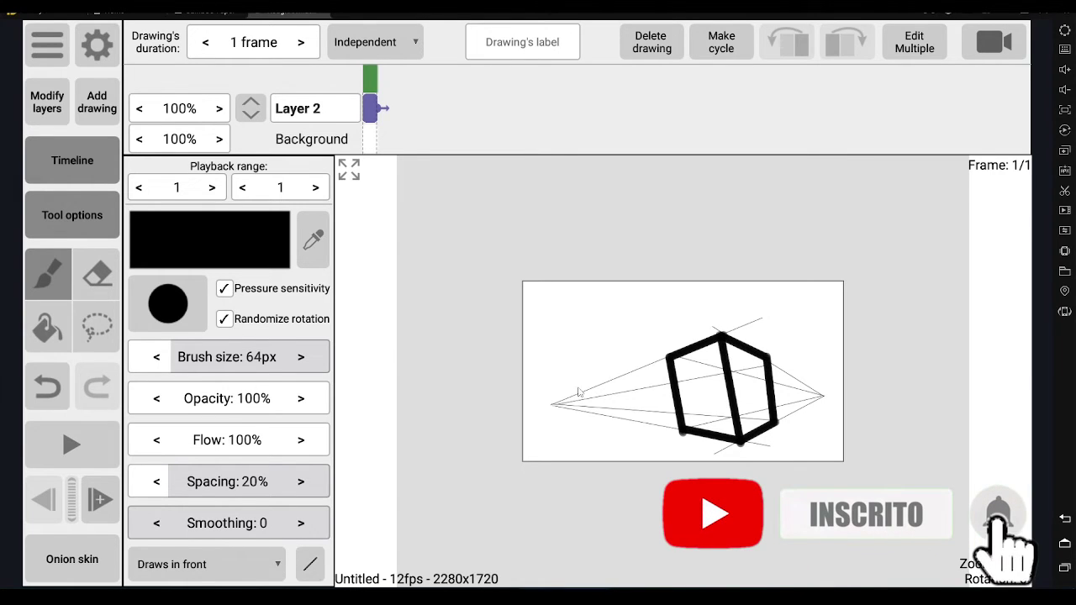
click(309, 564)
Draw a small square and a tall rectangle near the canvas top-left
click(321, 393)
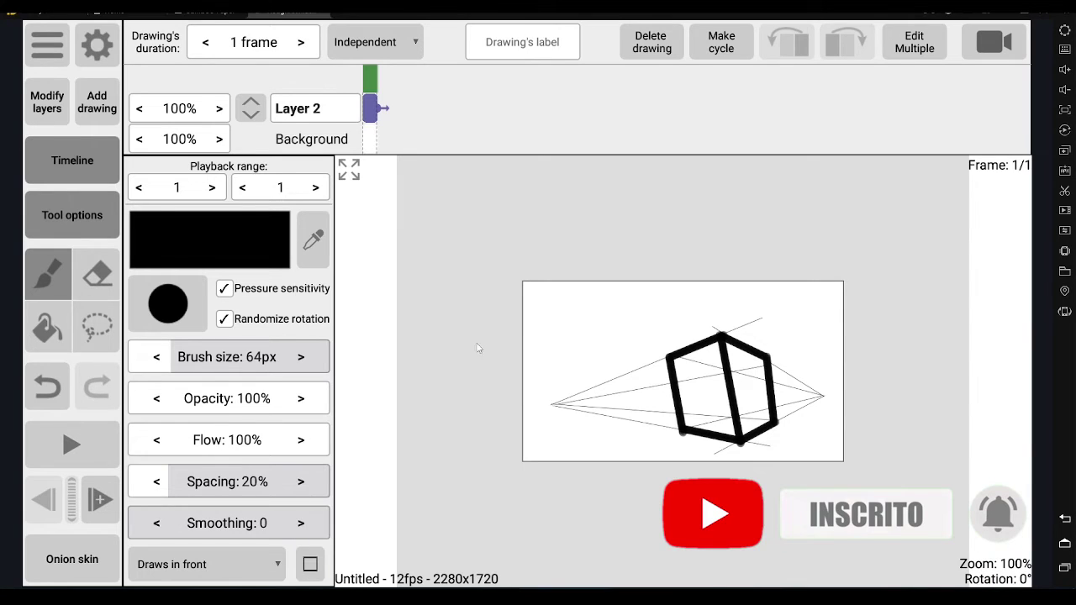
drag(544, 305, 563, 324)
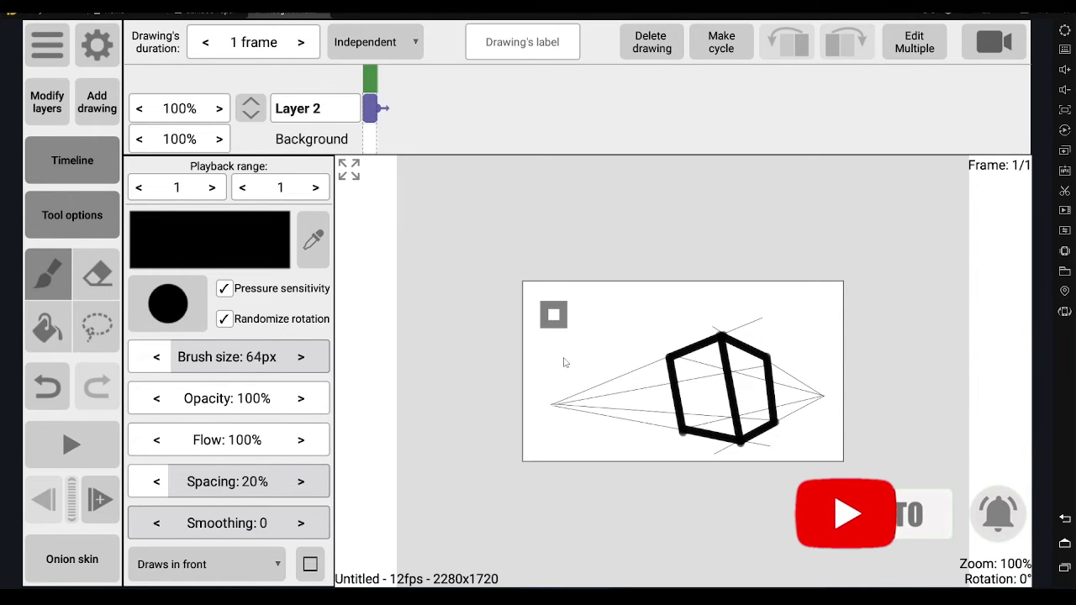
click(309, 563)
click(312, 423)
drag(581, 301, 624, 405)
Add a circle left of the tall rectangle and a tall ellipse over the cube
click(309, 564)
click(317, 472)
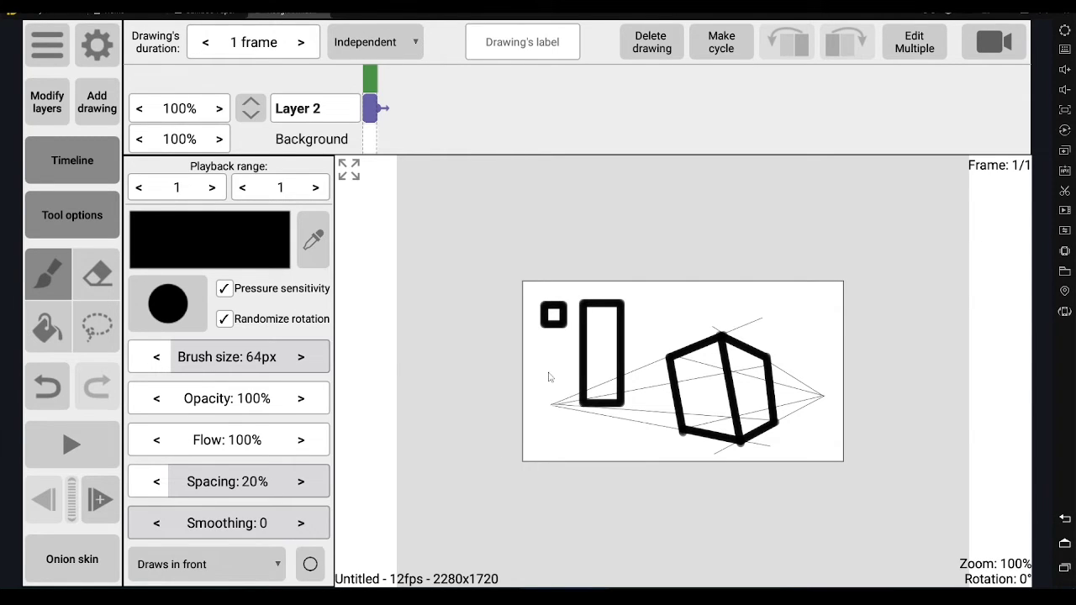
drag(548, 377, 583, 414)
click(309, 563)
click(312, 516)
drag(679, 409, 701, 309)
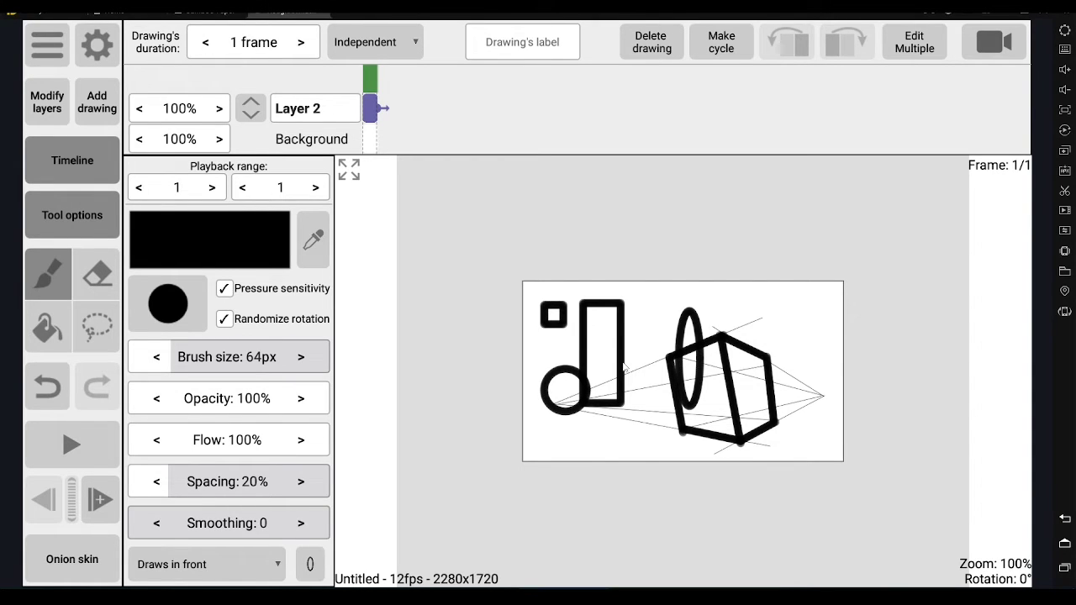
click(99, 328)
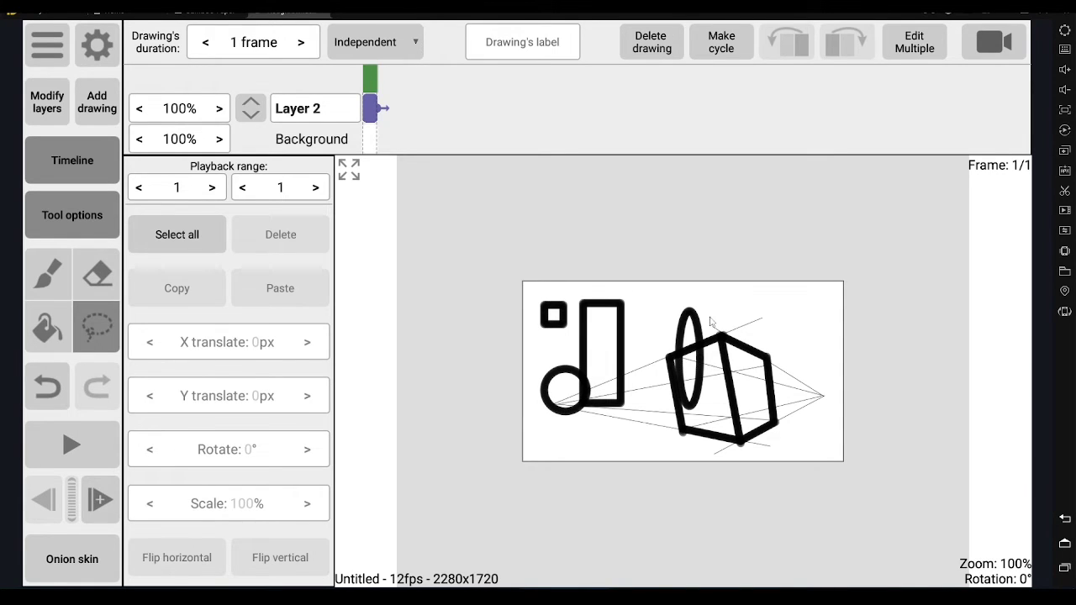
Copy the lassoed cube drawing and paste a copy moved left over the rectangle
mouse_move(772, 334)
mouse_down()
mouse_move(701, 334)
mouse_move(782, 340)
mouse_up()
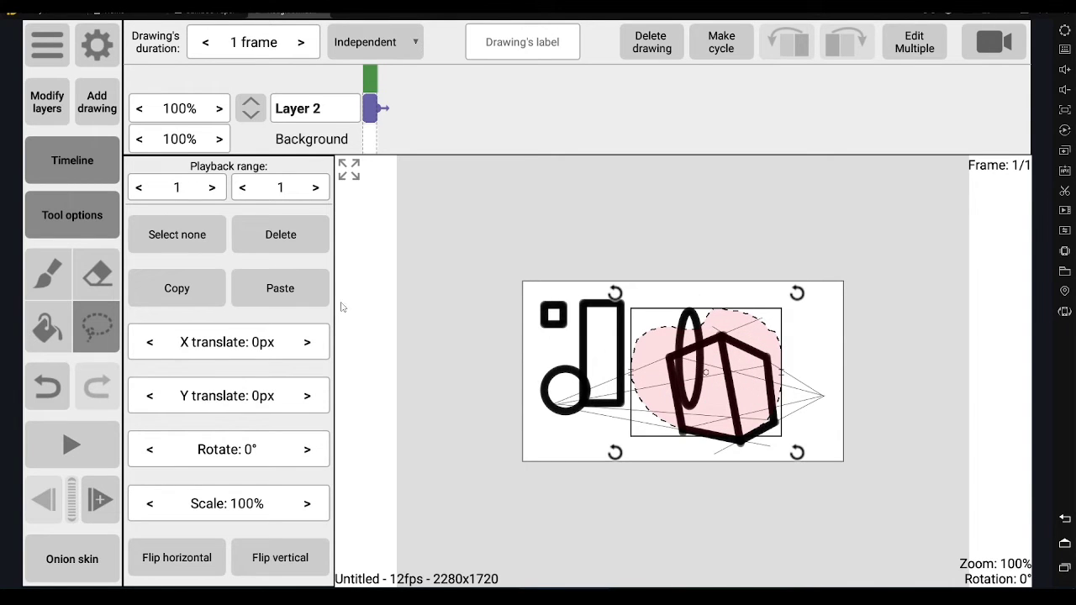
click(200, 297)
click(475, 345)
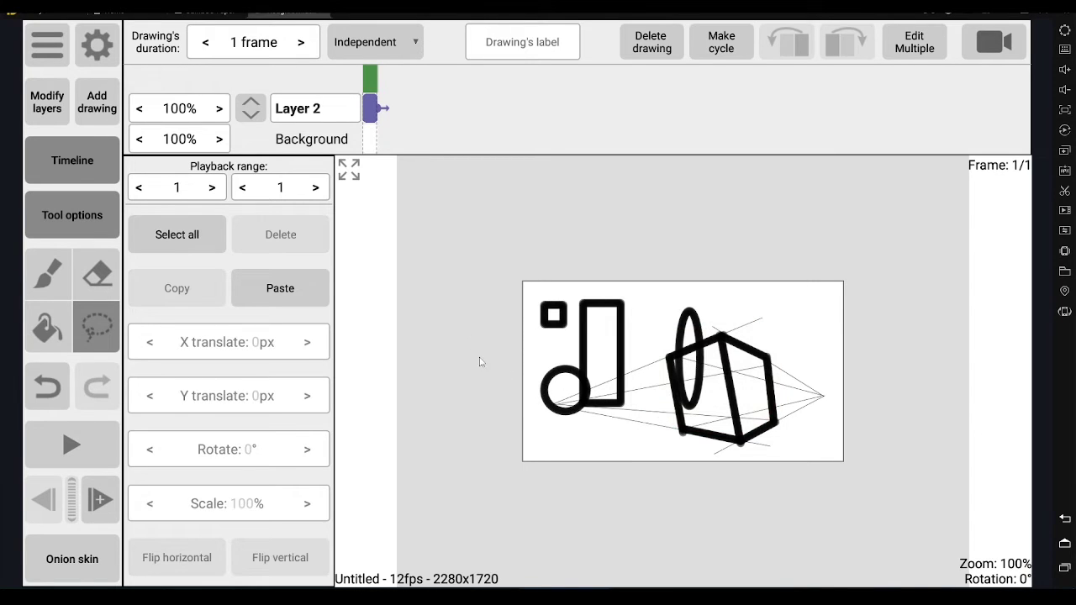
click(284, 295)
drag(667, 412, 602, 405)
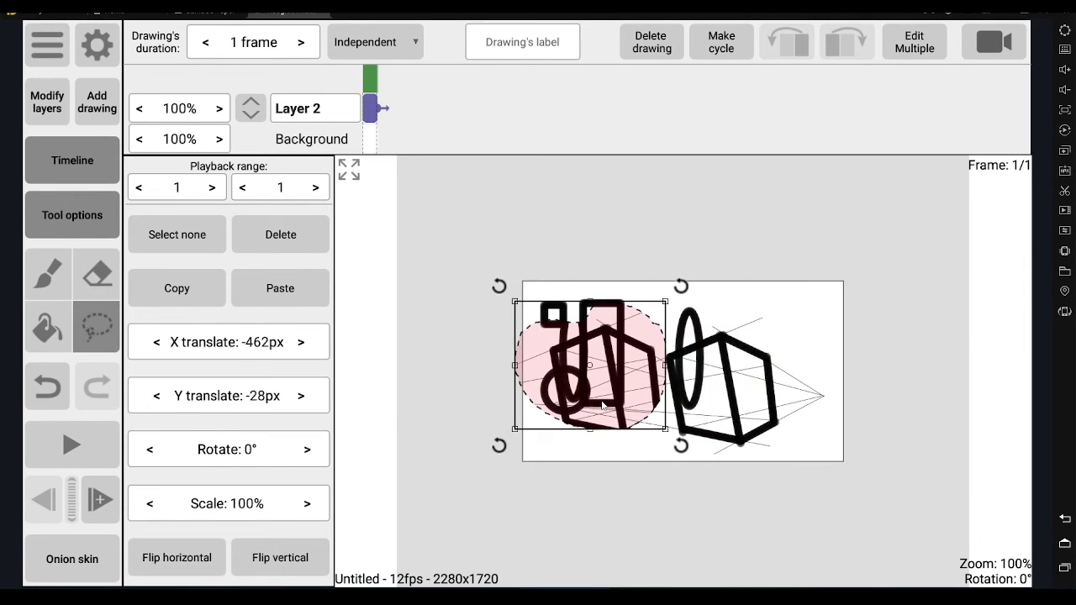
click(757, 306)
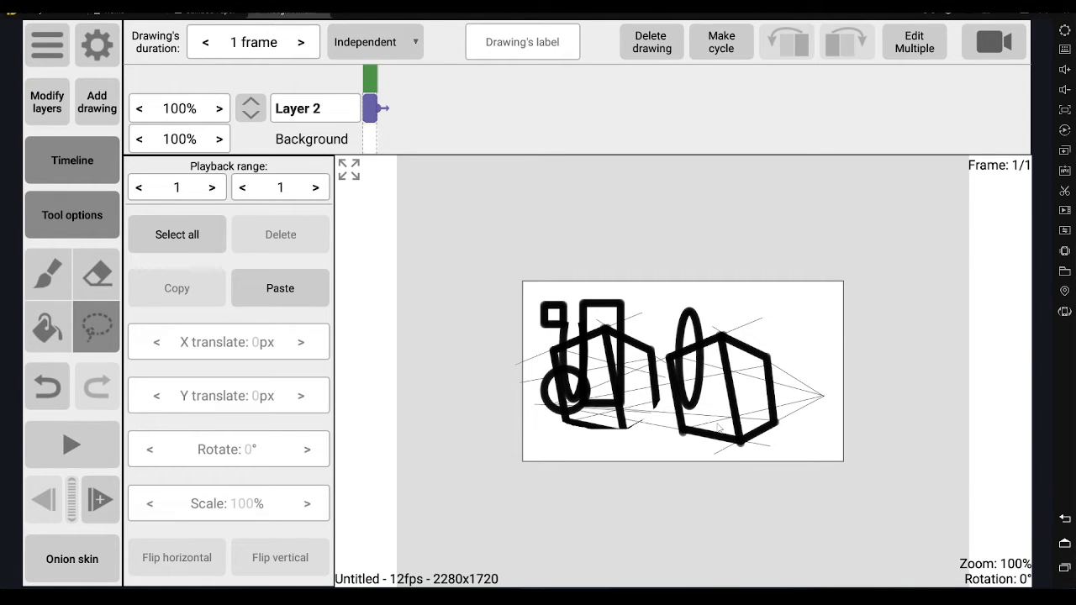
Delete and restore the right-hand strokes, commit a rotated selection, then clear the whole canvas
drag(599, 324, 605, 454)
click(280, 234)
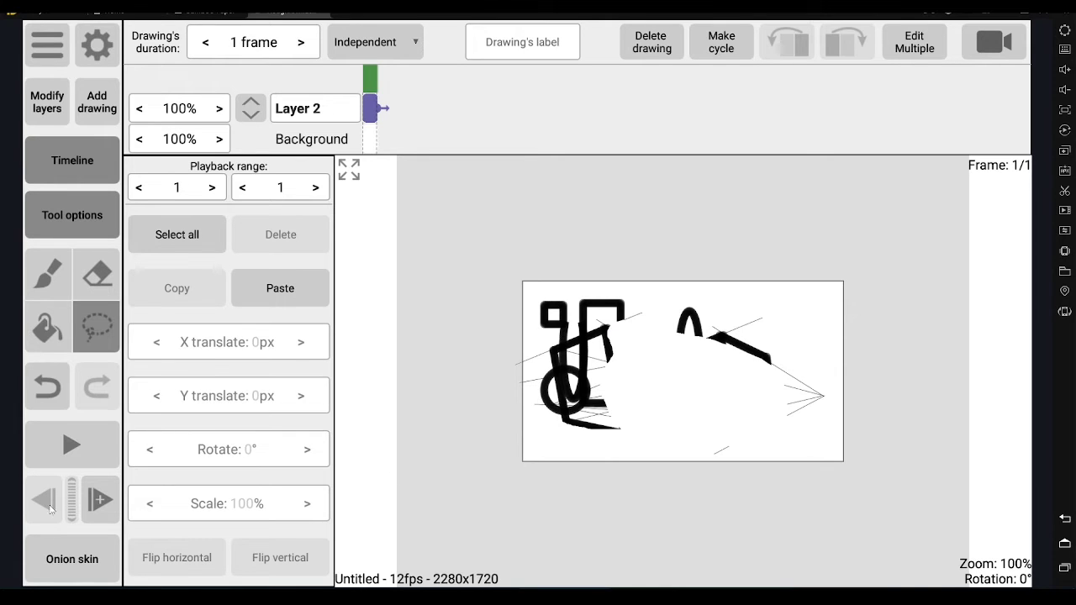
click(47, 386)
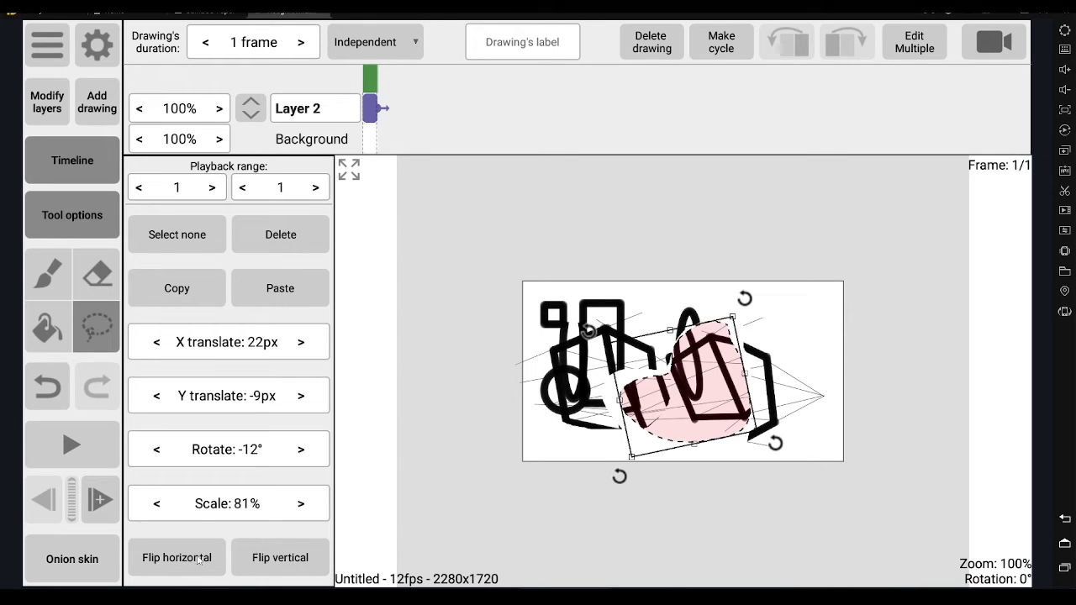
click(586, 310)
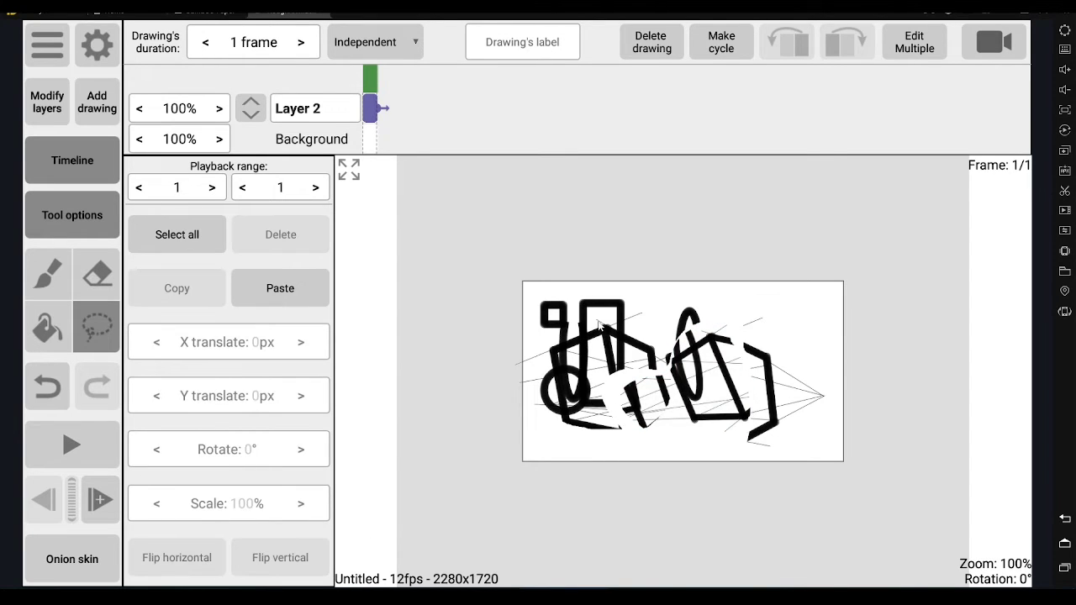
click(176, 238)
click(265, 244)
Return to a freehand-curve brush at 18px, discarding the test stroke
key(b)
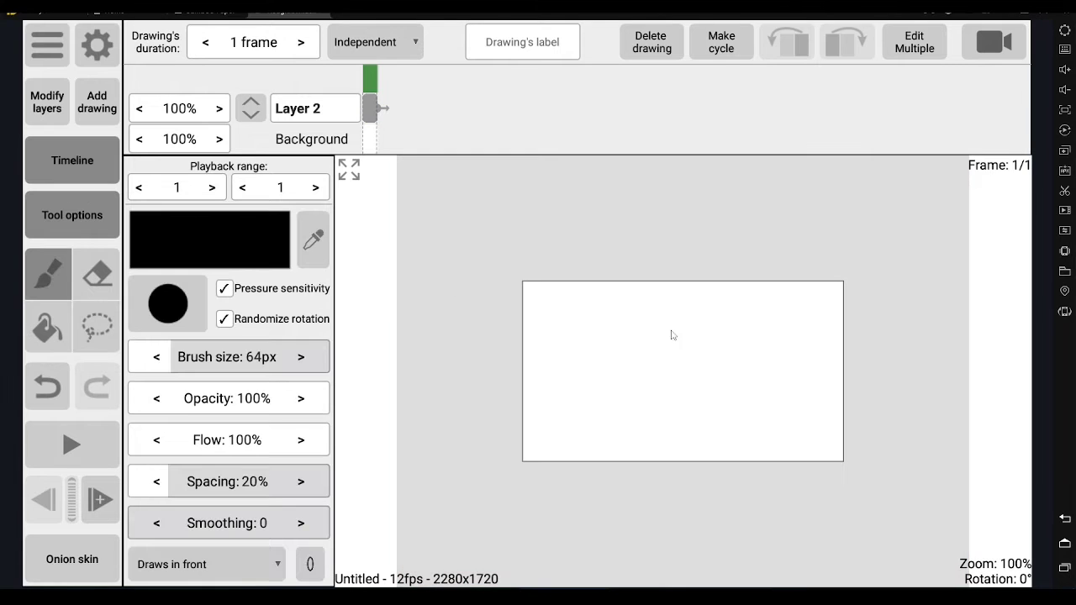
drag(679, 344, 733, 343)
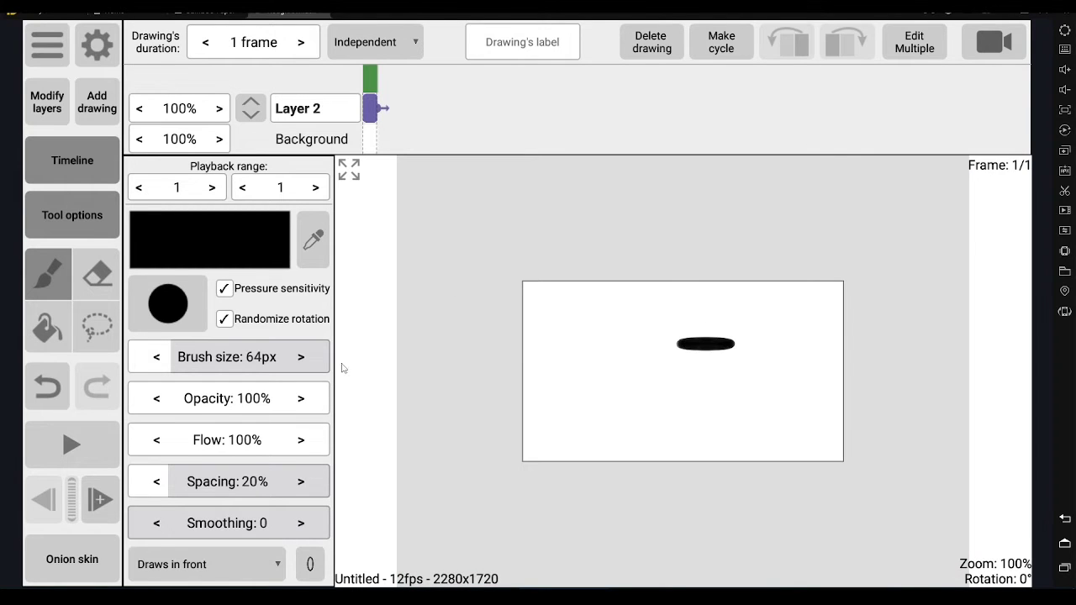
drag(171, 362, 142, 367)
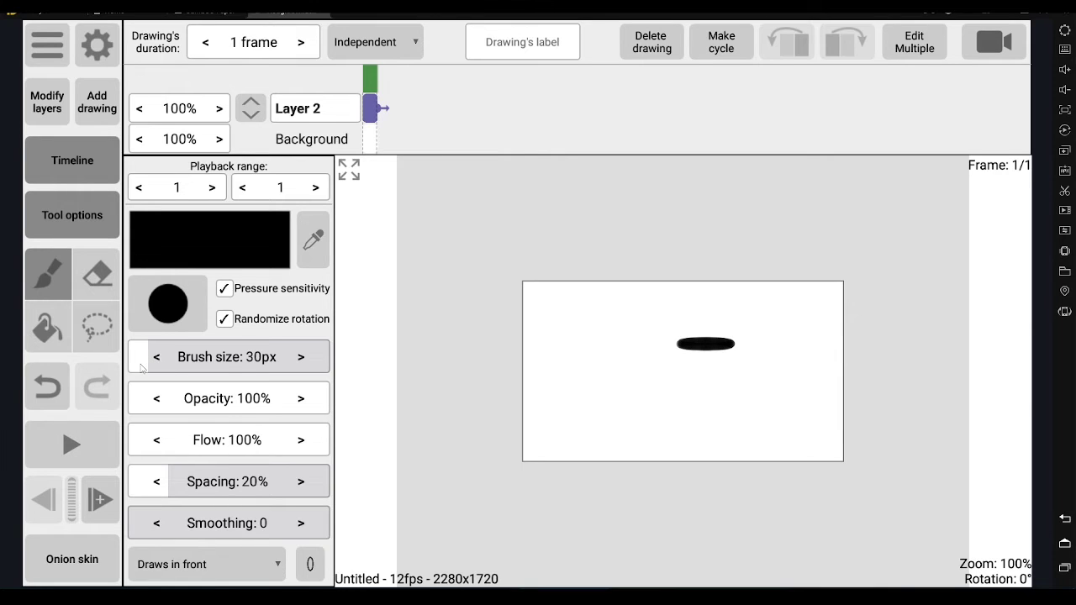
click(311, 572)
click(327, 292)
click(57, 396)
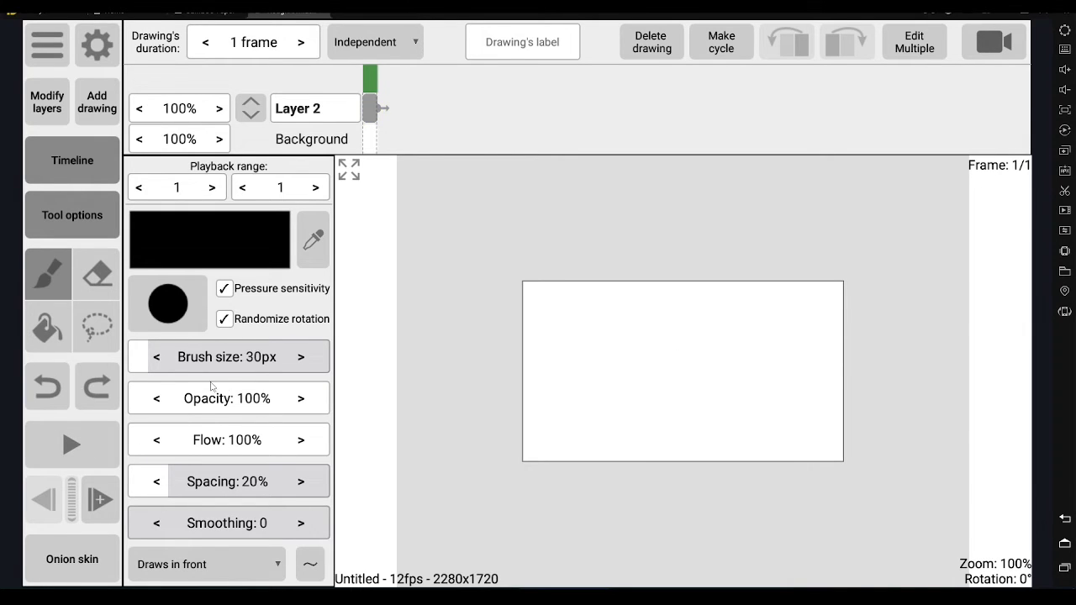
drag(149, 365, 134, 365)
Draw a freehand letter B with a vertical stem and two rounded lobes
drag(694, 326, 693, 416)
drag(697, 329, 694, 417)
mouse_move(697, 326)
mouse_down()
mouse_move(728, 425)
mouse_move(694, 421)
mouse_up()
click(106, 327)
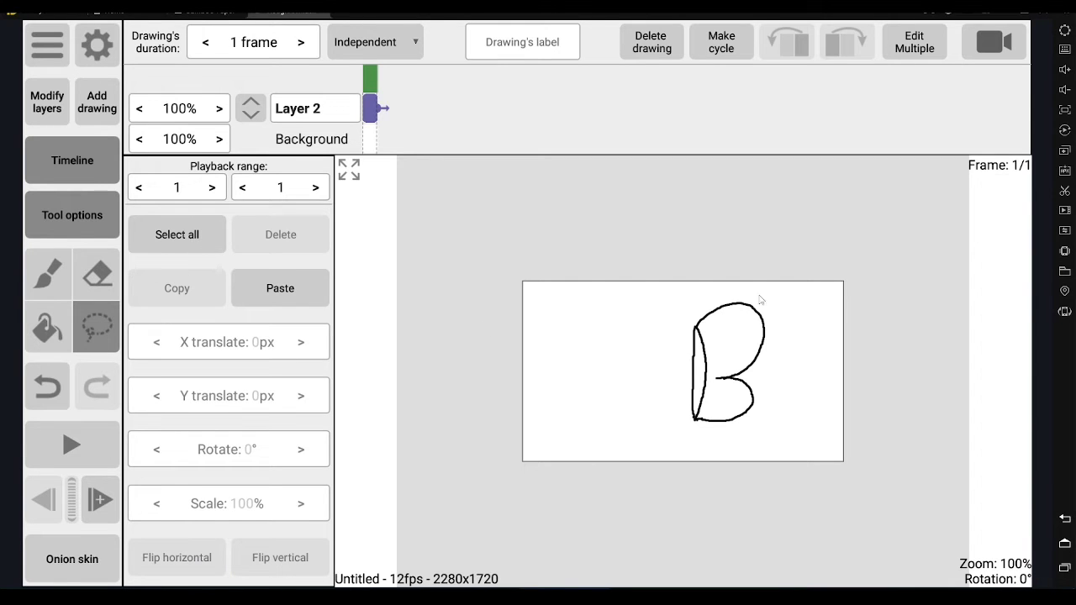
Lasso the B, move a copy left, and flip it horizontally and vertically
mouse_move(781, 296)
mouse_down()
mouse_move(695, 320)
mouse_move(685, 356)
mouse_move(713, 437)
mouse_move(778, 379)
mouse_move(780, 298)
mouse_up()
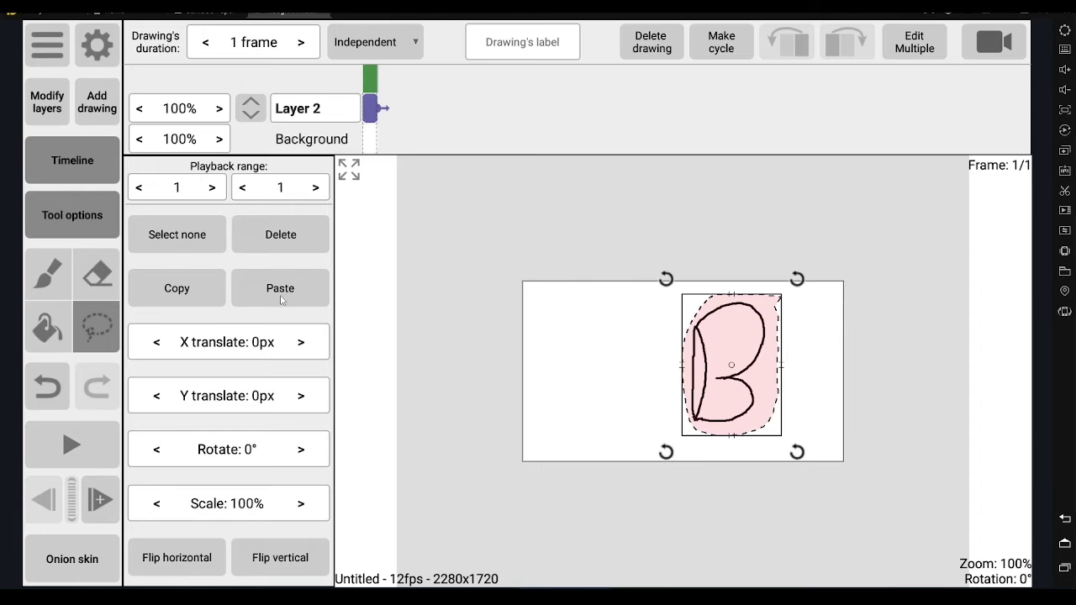
drag(739, 374, 632, 380)
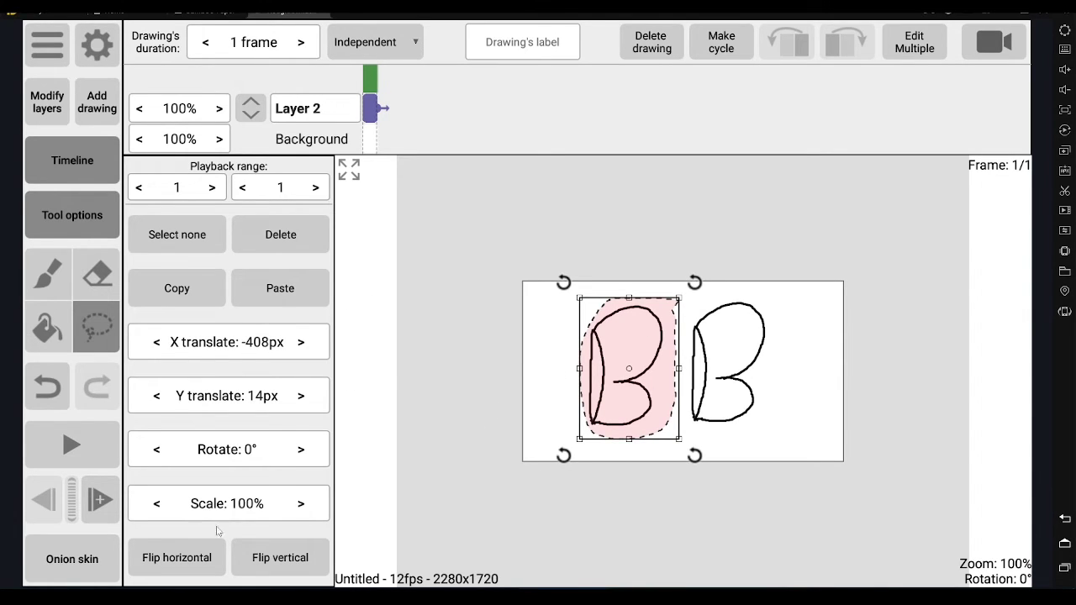
click(203, 564)
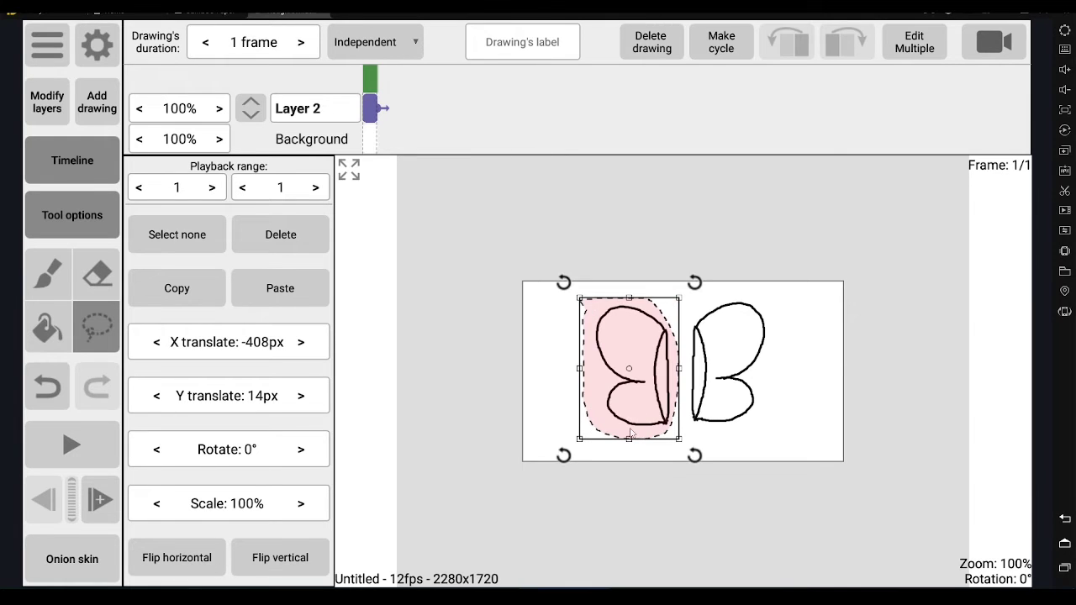
mouse_move(661, 404)
mouse_down()
mouse_move(689, 401)
mouse_move(617, 405)
mouse_up()
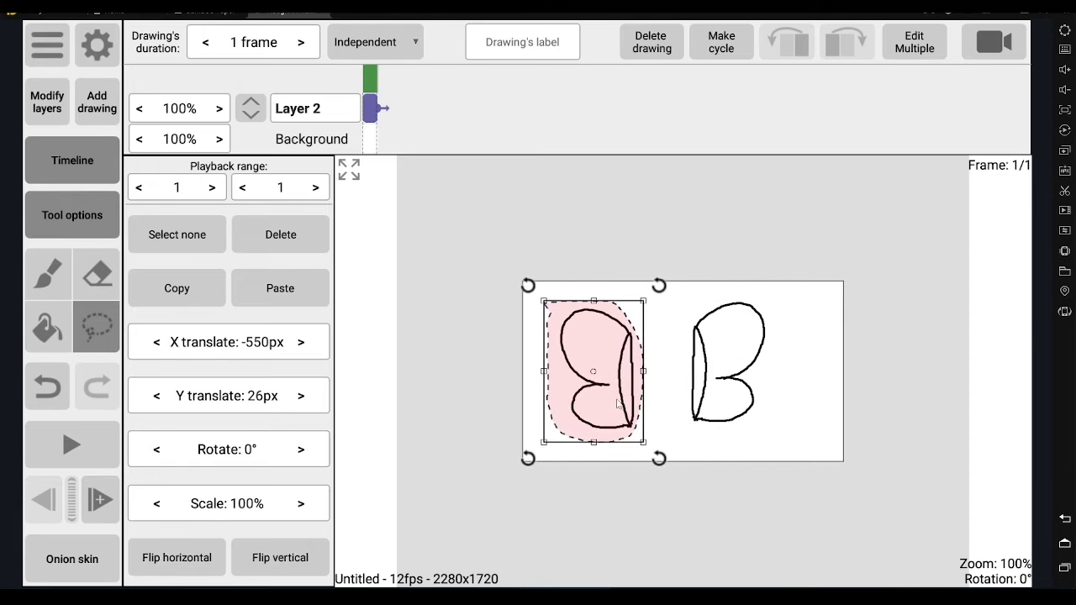
click(296, 567)
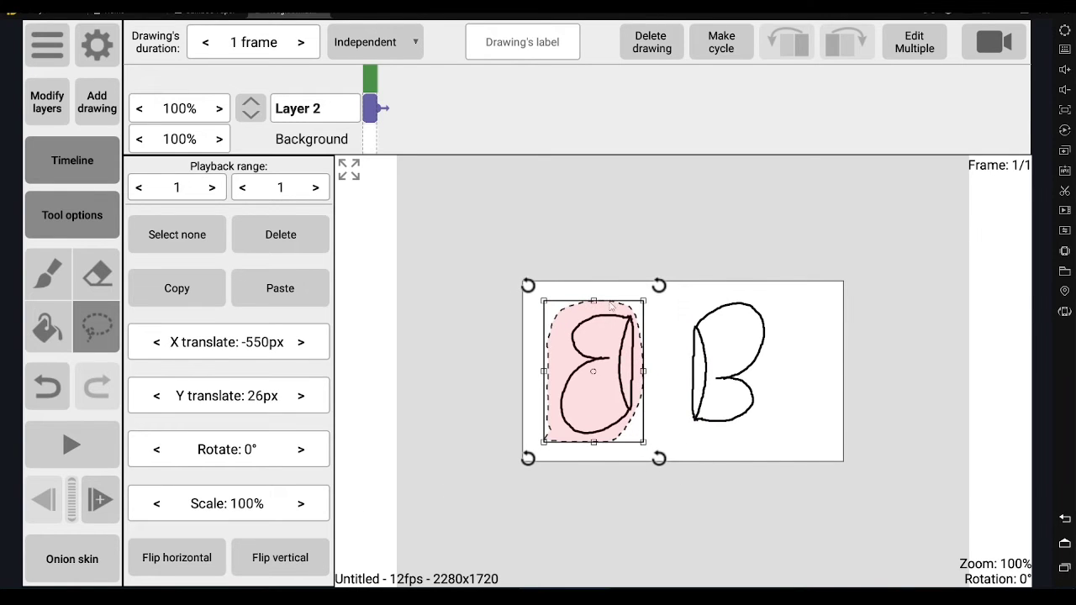
Resize the copied wing's height and width and shift it toward the B
drag(593, 445, 608, 336)
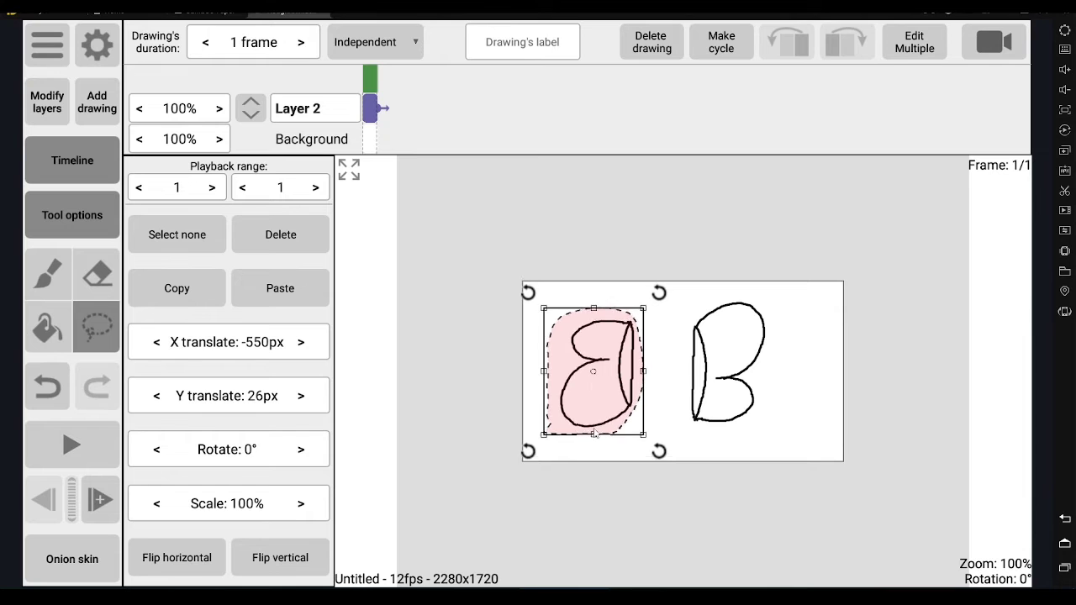
drag(606, 303, 611, 336)
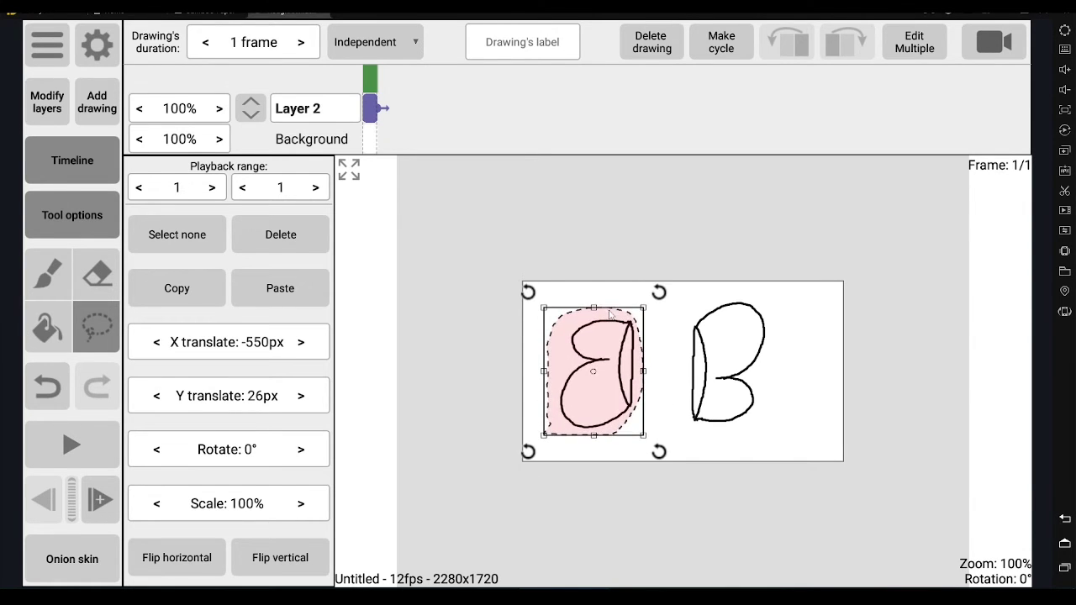
mouse_move(611, 336)
mouse_down()
mouse_move(672, 368)
mouse_move(611, 327)
mouse_move(594, 375)
mouse_move(562, 375)
mouse_up()
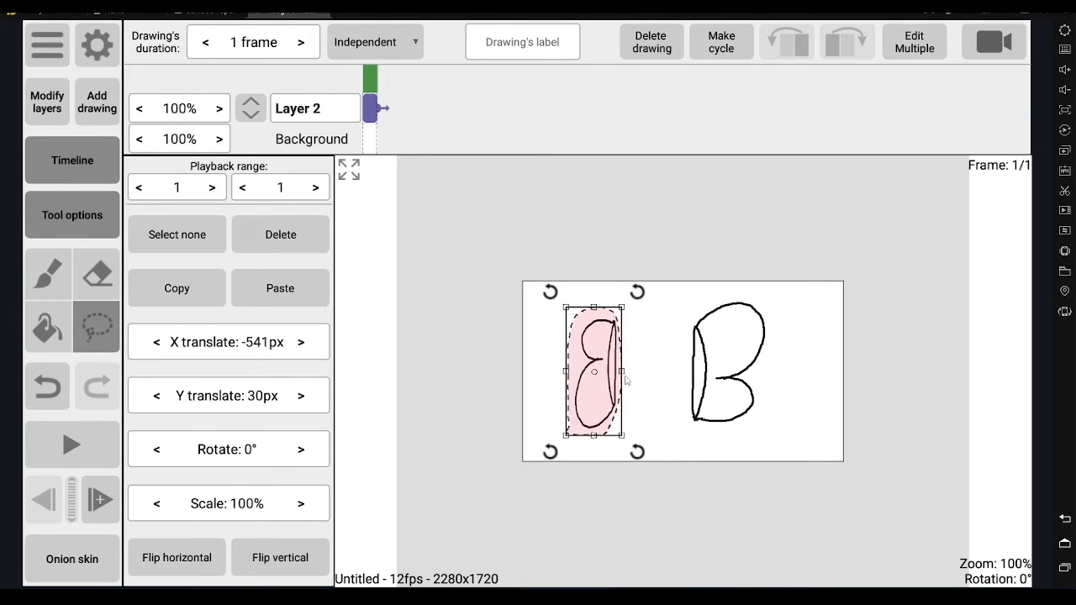
drag(595, 376, 626, 370)
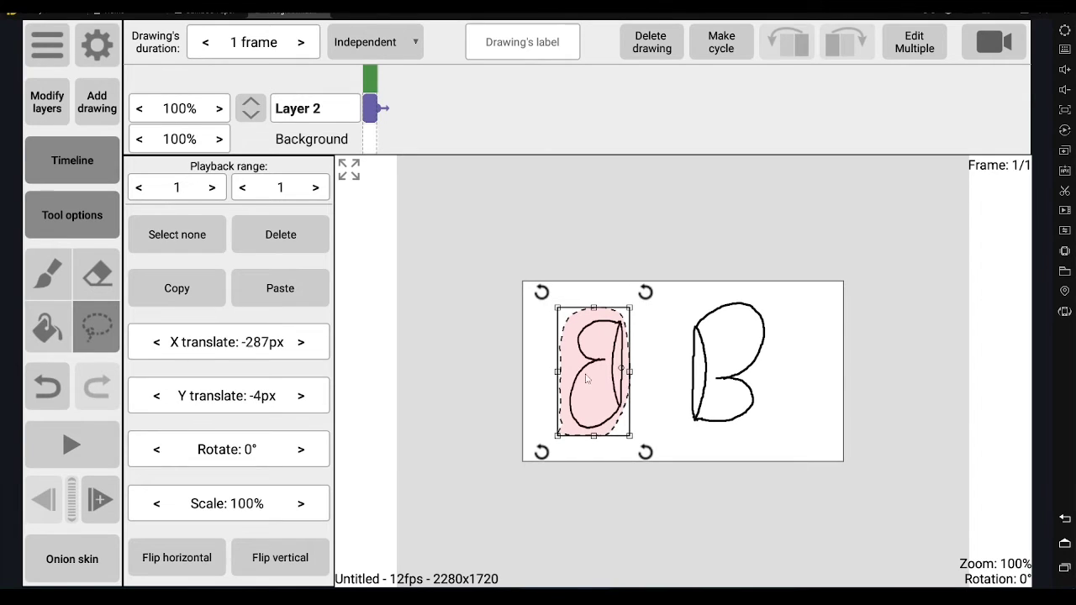
drag(560, 376, 661, 372)
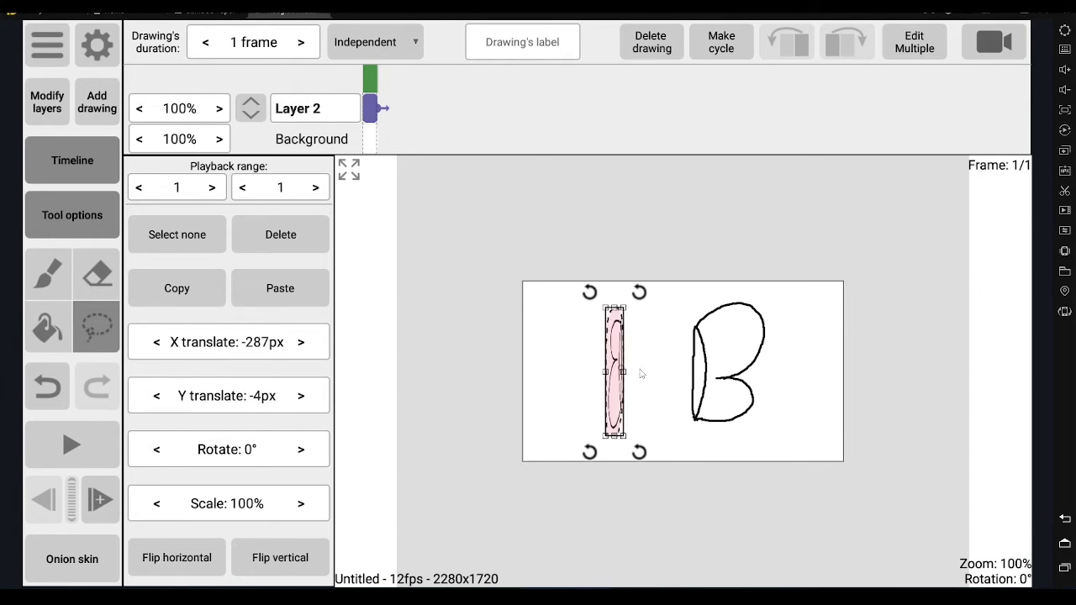
drag(627, 371, 676, 371)
Flip the wing again, rotate it to about -1°, place it beside the B, and open the whiteboard
click(202, 569)
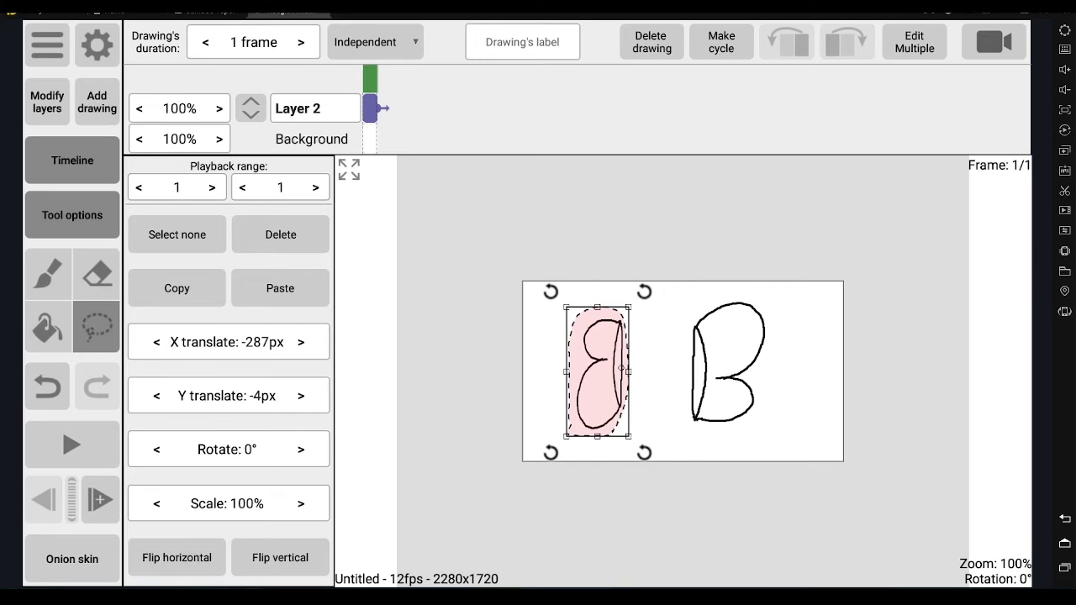
click(270, 566)
mouse_move(644, 445)
mouse_down()
mouse_move(662, 419)
mouse_move(639, 430)
mouse_up()
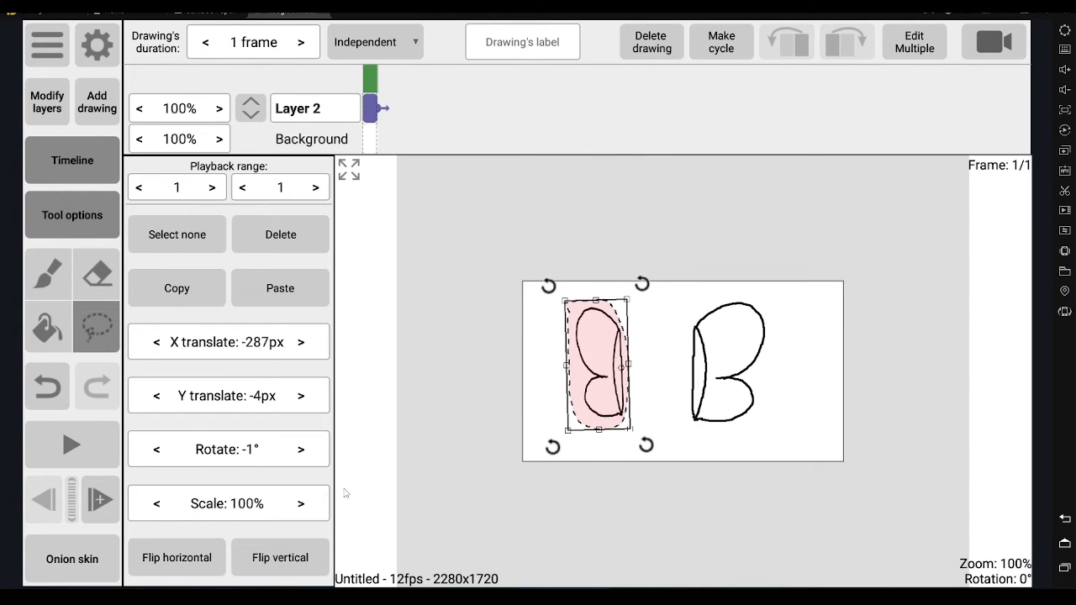
mouse_move(232, 453)
mouse_down()
mouse_move(245, 468)
mouse_move(229, 455)
mouse_move(276, 439)
mouse_up()
mouse_move(599, 409)
mouse_down()
mouse_move(569, 422)
mouse_move(622, 422)
mouse_up()
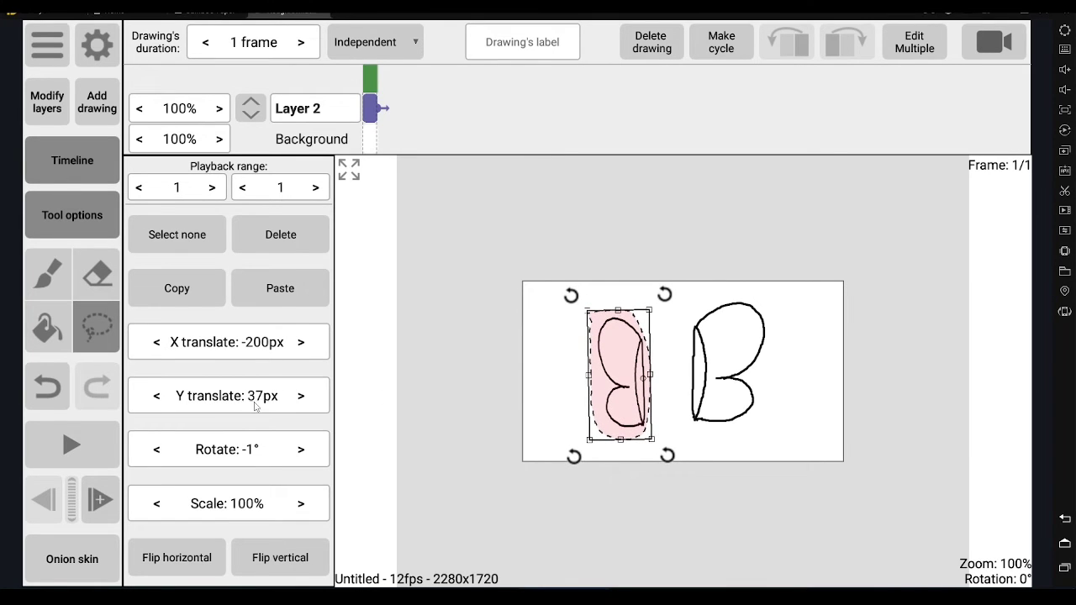
mouse_move(630, 406)
mouse_down()
mouse_move(586, 398)
mouse_move(624, 410)
mouse_move(647, 397)
mouse_up()
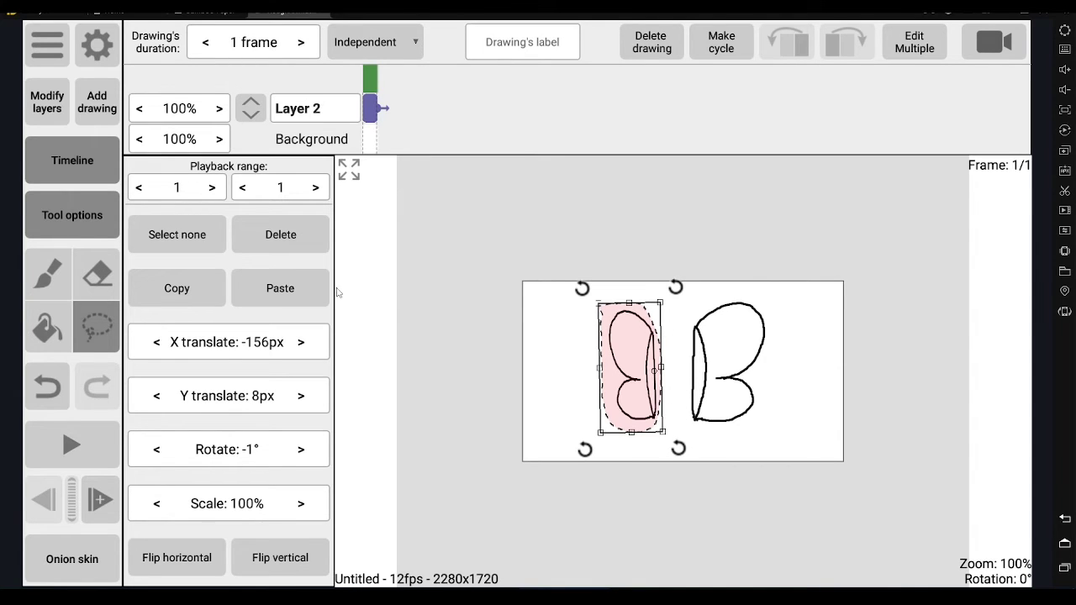
click(500, 313)
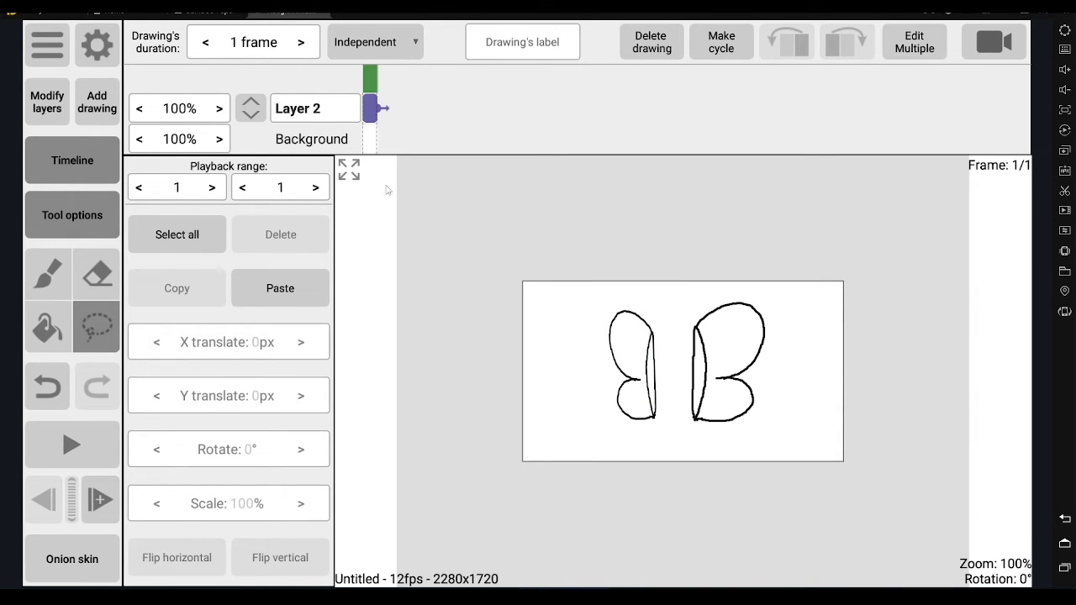
click(228, 17)
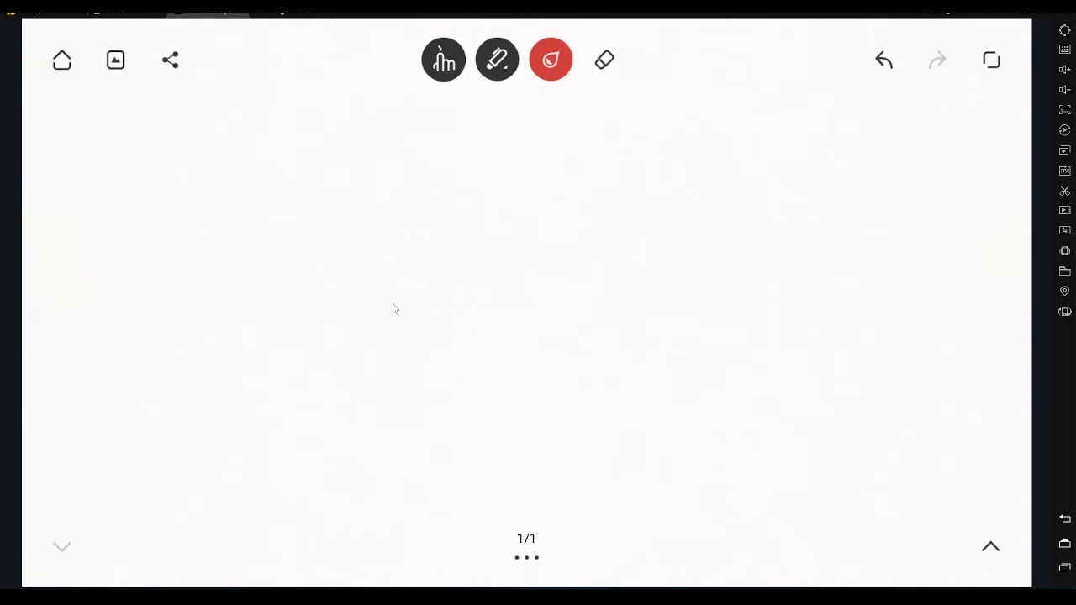
Draw a long red horizontal line with tick marks at the left end, middle and quarter points
drag(327, 283, 788, 314)
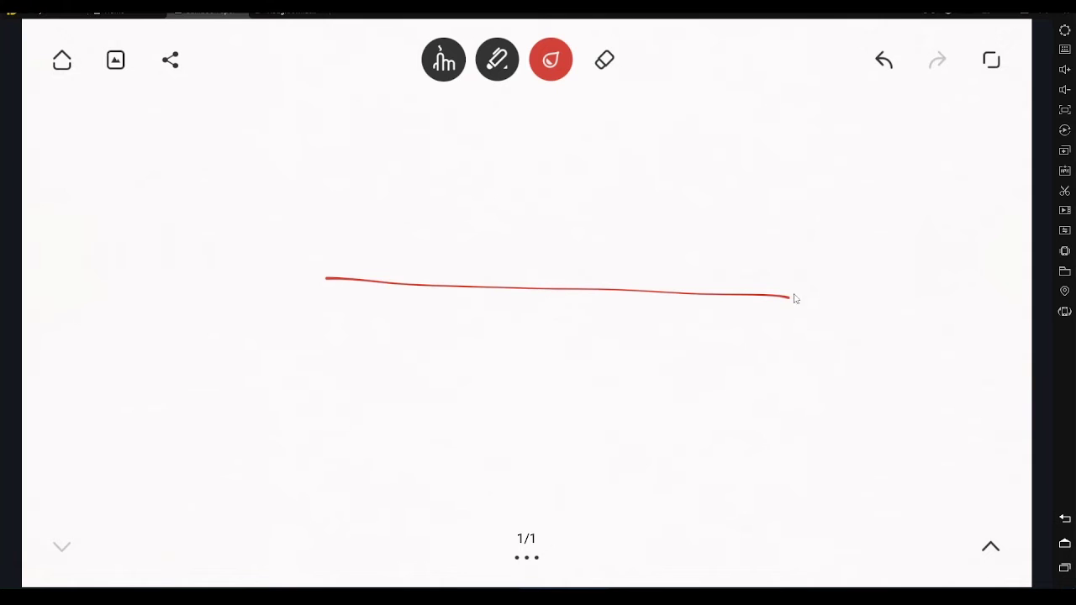
drag(325, 268, 324, 299)
drag(559, 280, 559, 303)
drag(439, 275, 438, 296)
drag(681, 286, 680, 300)
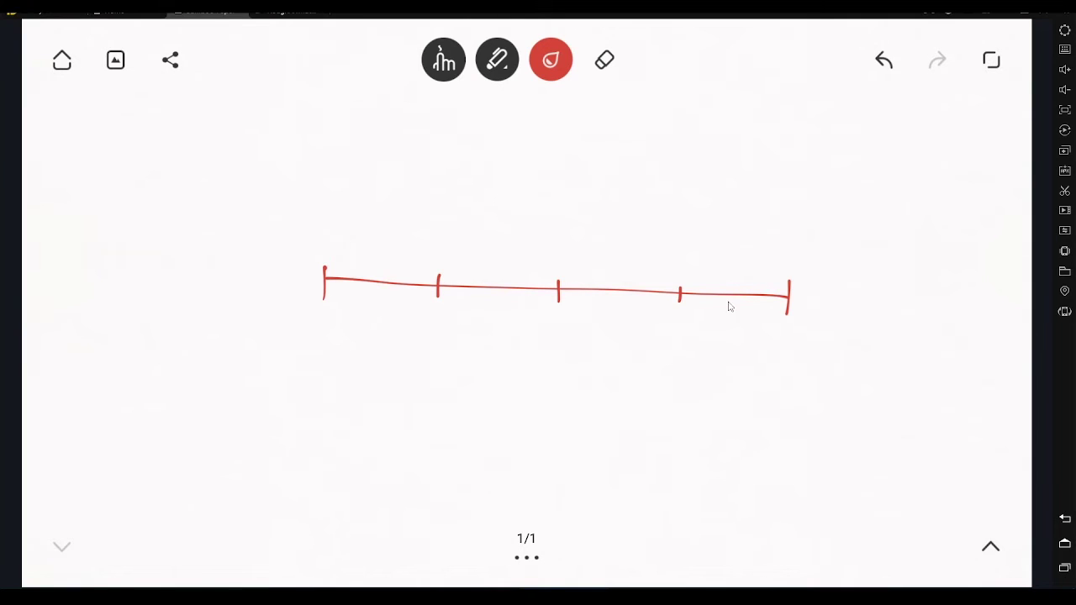
drag(378, 271, 376, 293)
Add more red tick marks between the existing ones across the whole line
drag(494, 282, 493, 294)
drag(618, 285, 618, 294)
drag(739, 290, 740, 300)
mouse_move(348, 274)
mouse_down()
mouse_move(348, 286)
mouse_move(462, 289)
mouse_up()
drag(527, 285, 526, 296)
drag(591, 286, 765, 299)
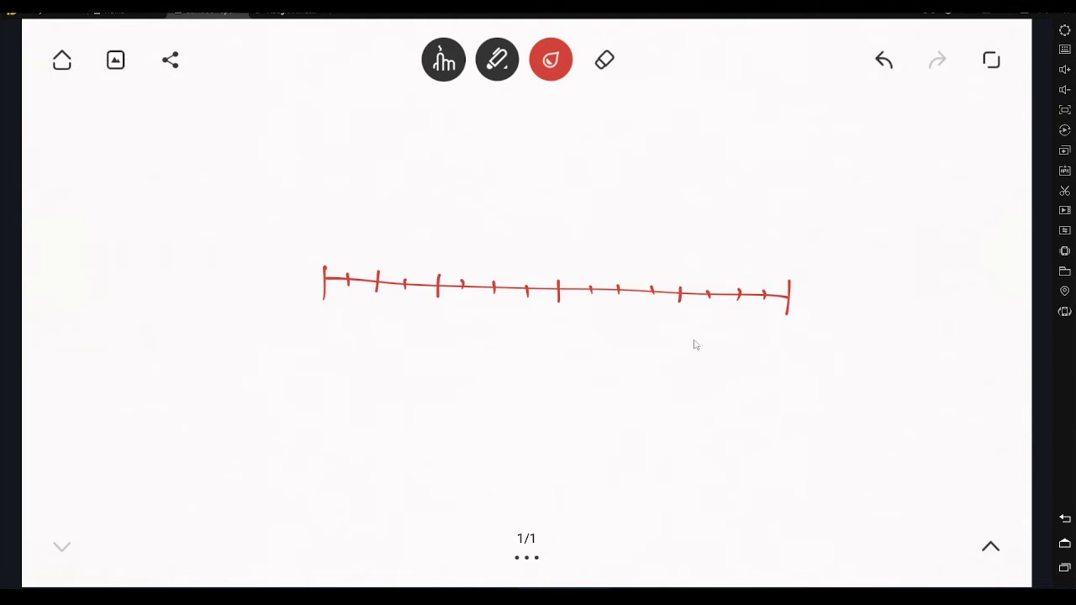
Handwrite numbers 1 to 16 under the line and the label 'Frequência' below
mouse_move(333, 289)
mouse_down()
mouse_move(386, 308)
mouse_move(476, 311)
mouse_up()
mouse_move(503, 306)
mouse_down()
mouse_move(507, 317)
mouse_move(627, 314)
mouse_up()
mouse_move(636, 304)
mouse_down()
mouse_move(635, 313)
mouse_move(781, 319)
mouse_up()
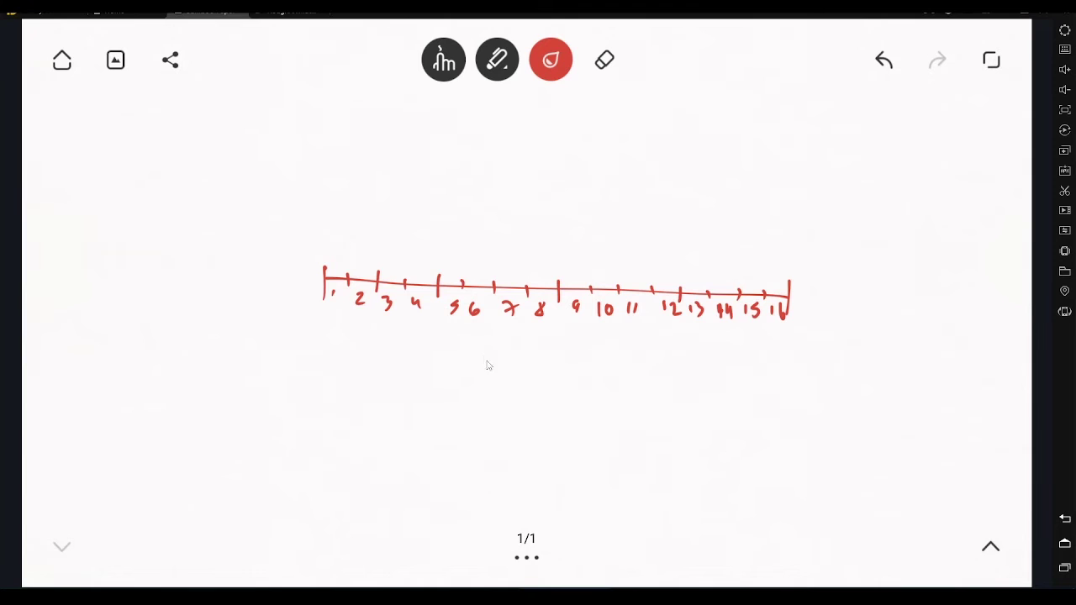
mouse_move(515, 336)
mouse_down()
mouse_move(515, 360)
mouse_move(525, 334)
mouse_move(530, 353)
mouse_move(694, 344)
mouse_up()
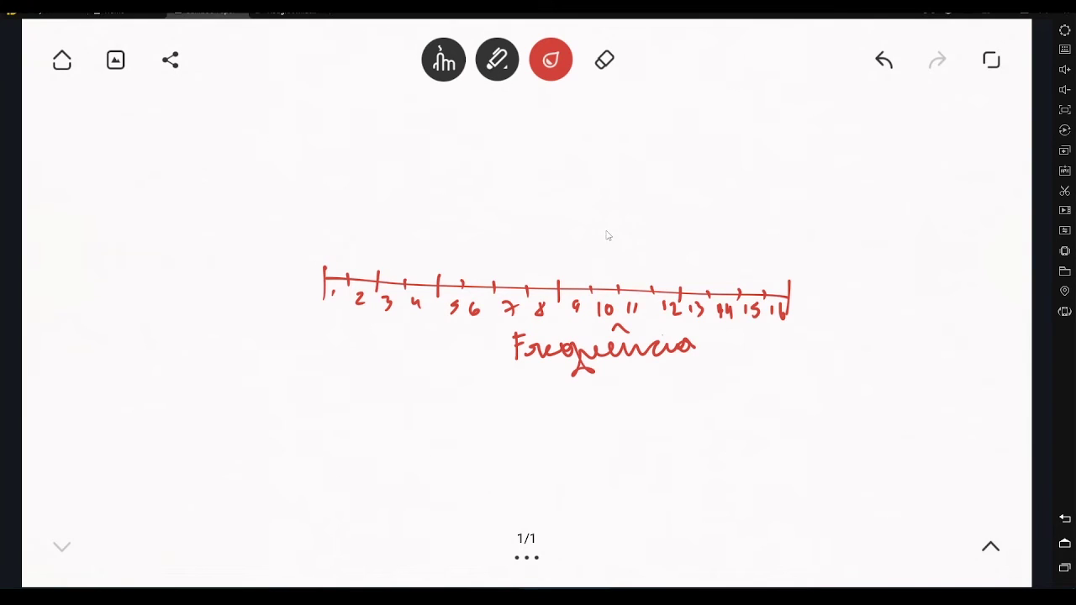
Write '24 FPS' above the numbered red line and bracket the whole line underneath as '1s'
mouse_move(606, 229)
mouse_down()
mouse_move(620, 250)
mouse_move(640, 250)
mouse_move(656, 240)
mouse_move(646, 242)
mouse_move(658, 211)
mouse_up()
mouse_move(645, 229)
mouse_down()
mouse_move(666, 222)
mouse_move(689, 233)
mouse_up()
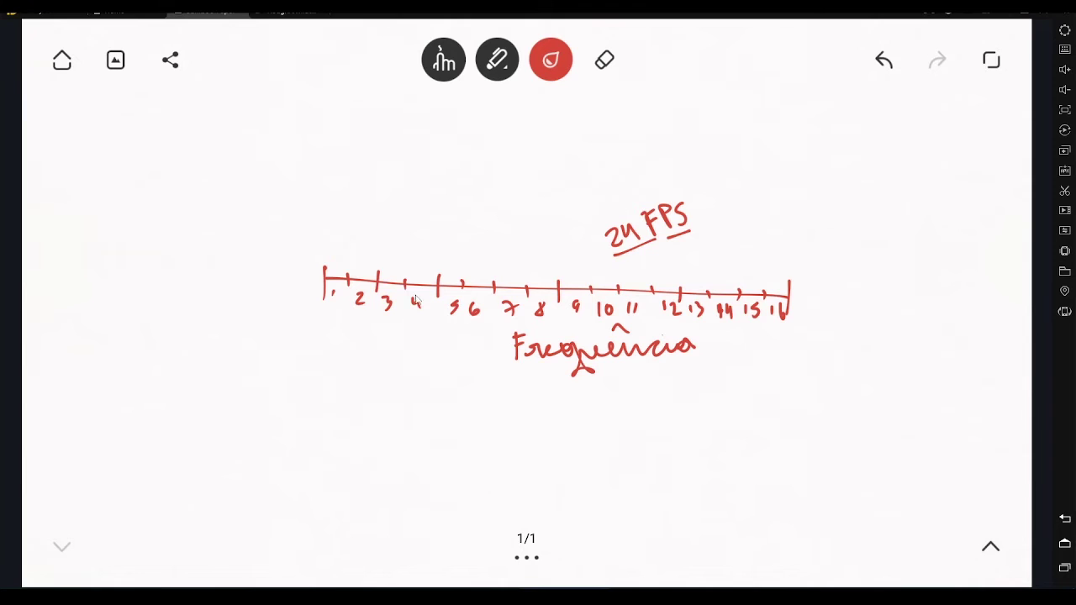
mouse_move(328, 319)
mouse_down()
mouse_move(322, 369)
mouse_move(736, 412)
mouse_move(828, 358)
mouse_up()
mouse_move(531, 414)
mouse_down()
mouse_move(536, 442)
mouse_move(548, 440)
mouse_up()
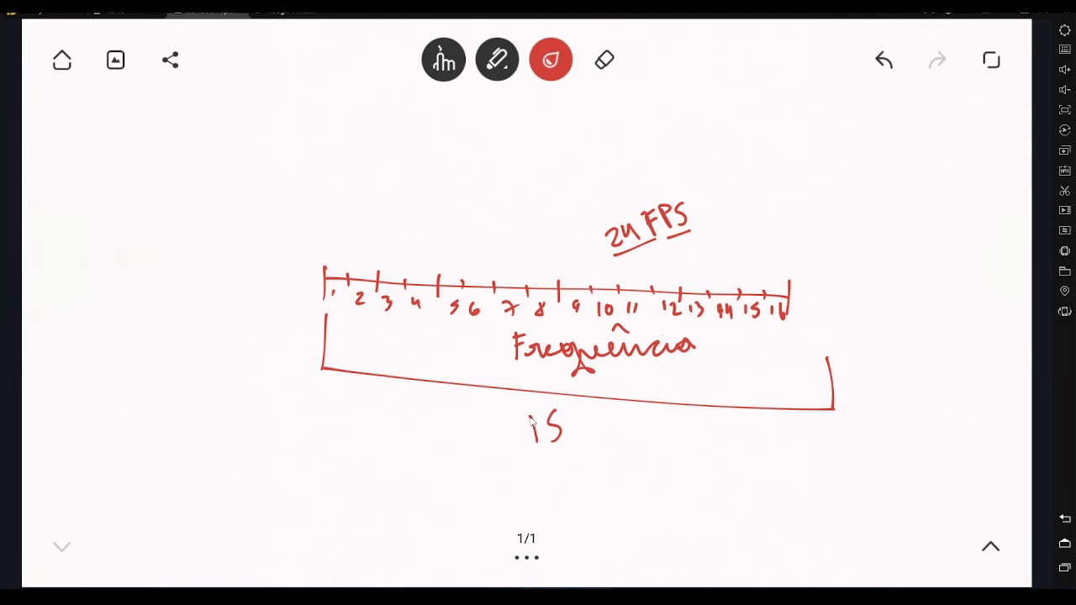
mouse_move(562, 433)
mouse_down()
mouse_move(546, 444)
mouse_move(587, 422)
mouse_move(600, 435)
mouse_up()
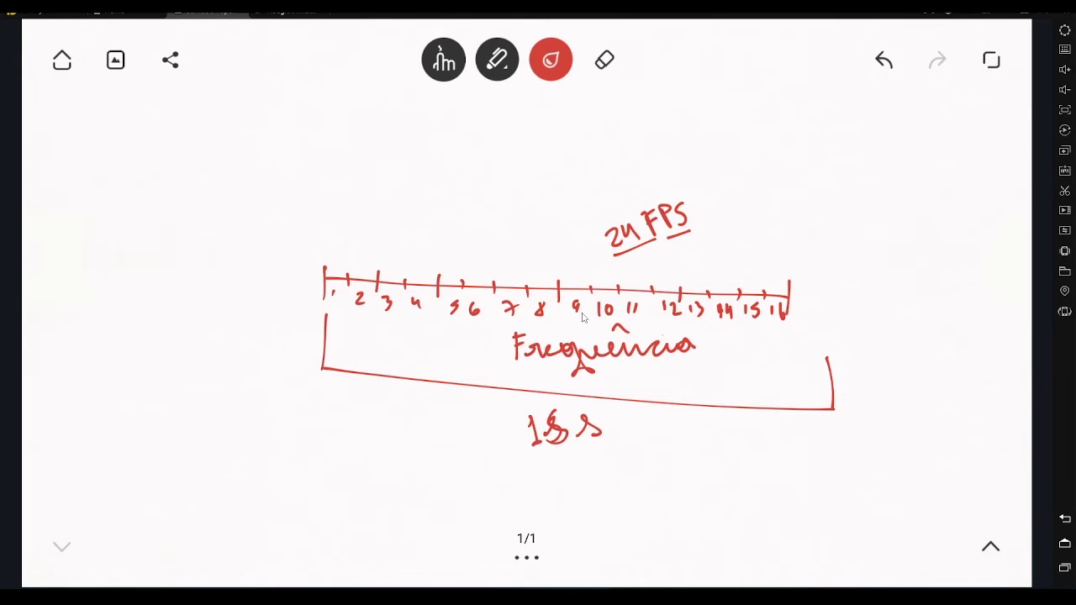
Circle the 24 and draw an arrow from it to an underlined 'Som'
mouse_move(634, 213)
mouse_down()
mouse_move(578, 234)
mouse_move(650, 249)
mouse_move(630, 200)
mouse_up()
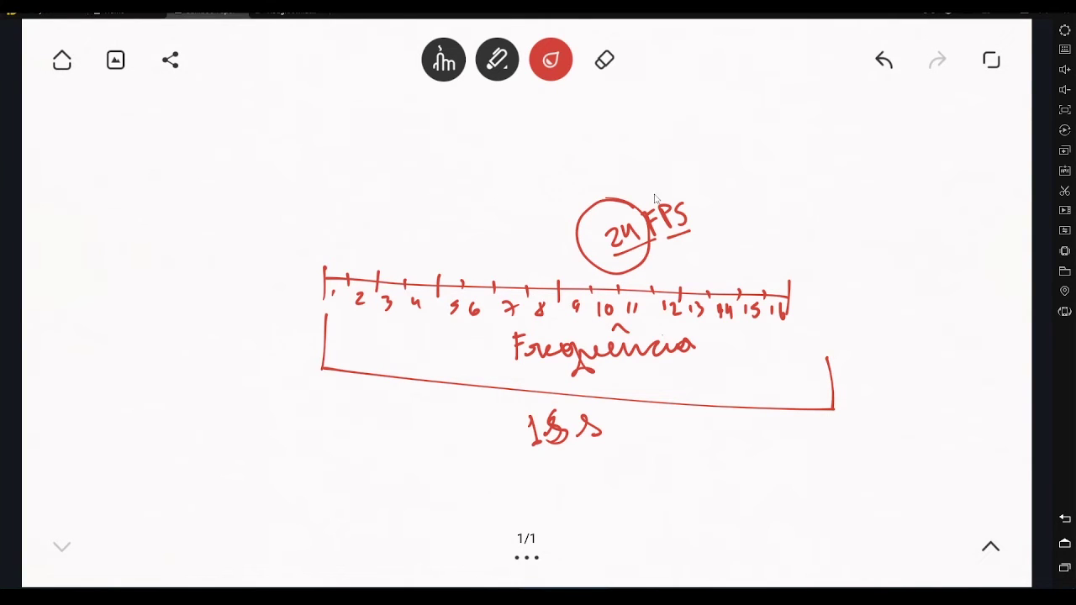
mouse_move(633, 210)
mouse_down()
mouse_move(670, 175)
mouse_move(664, 192)
mouse_up()
mouse_move(694, 158)
mouse_down()
mouse_move(684, 178)
mouse_move(731, 151)
mouse_move(744, 156)
mouse_up()
drag(696, 191, 755, 157)
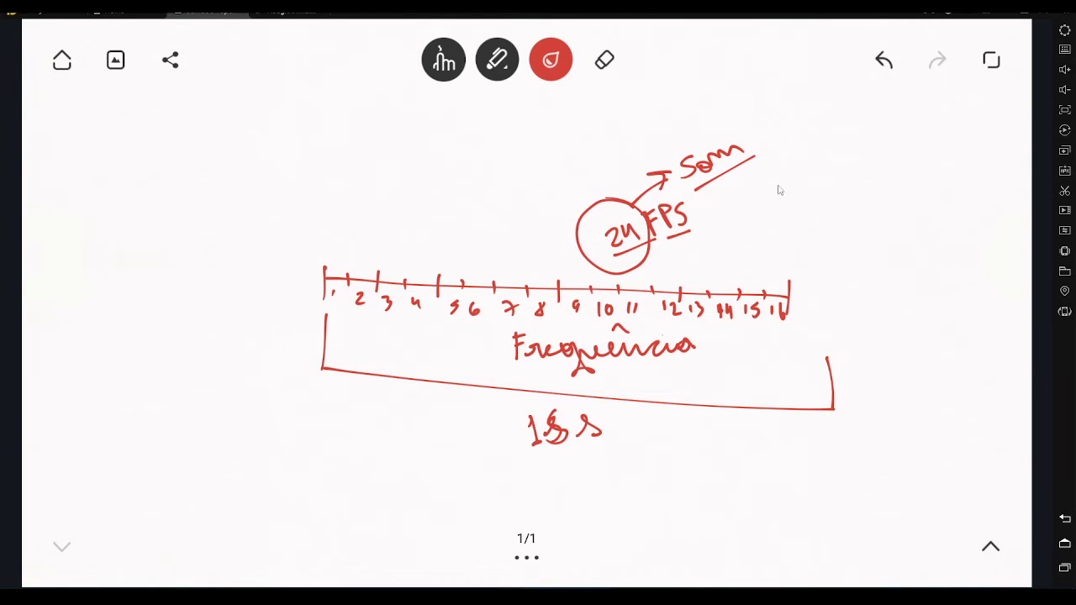
Sketch a hatched film strip beside 'Som' and enclose 24 FPS, Som and the strip in an oval
mouse_move(781, 157)
mouse_down()
mouse_move(773, 225)
mouse_move(779, 213)
mouse_up()
drag(784, 176, 775, 212)
drag(780, 158, 728, 204)
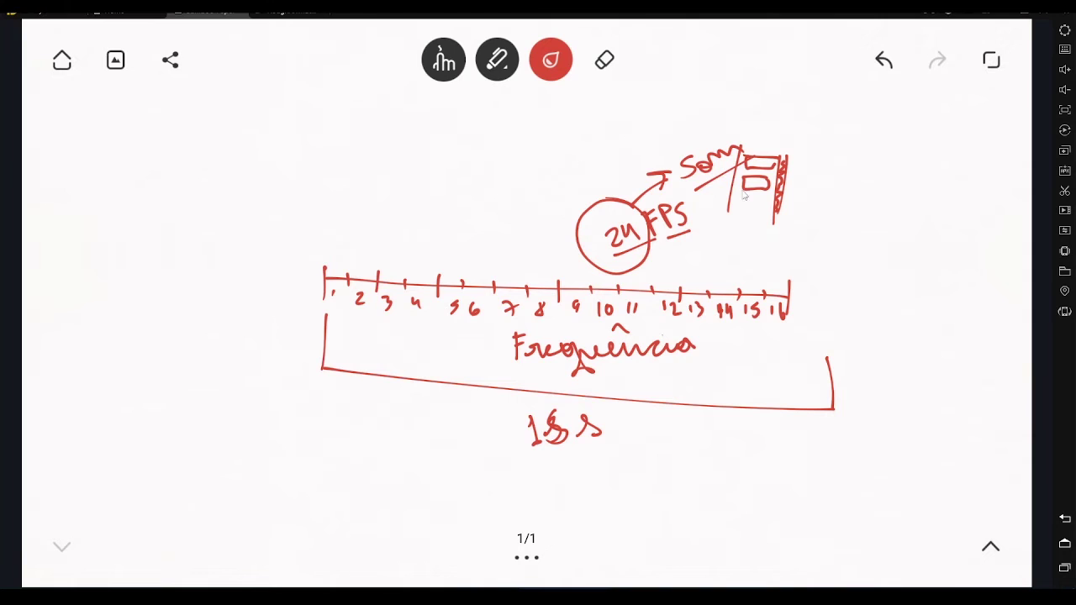
drag(743, 144, 721, 236)
mouse_move(770, 196)
mouse_down()
mouse_move(737, 220)
mouse_move(777, 218)
mouse_up()
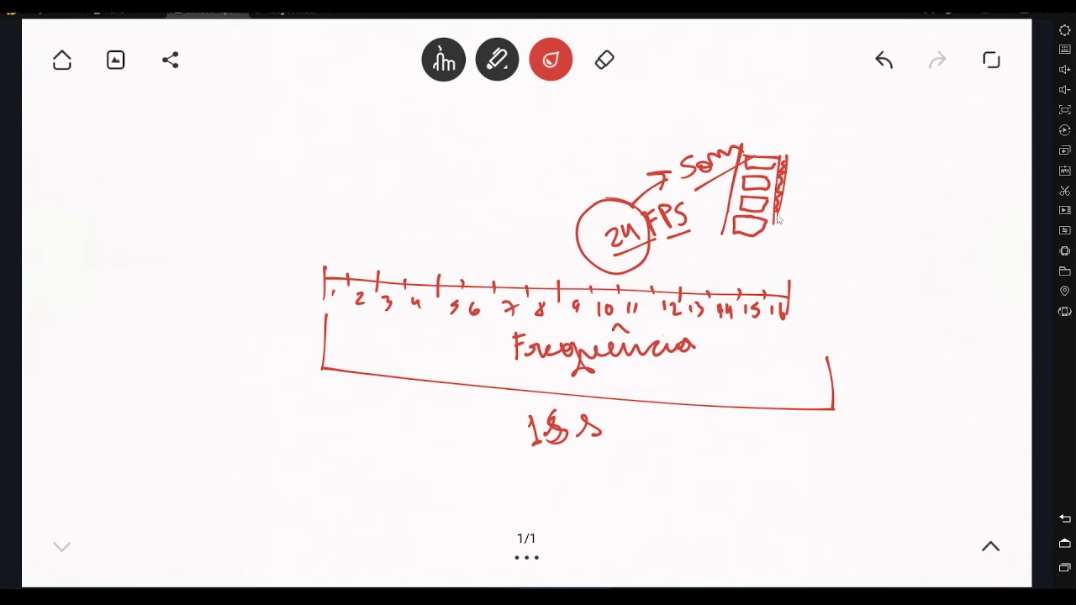
drag(778, 220, 769, 255)
mouse_move(774, 128)
mouse_down()
mouse_move(805, 220)
mouse_move(740, 133)
mouse_up()
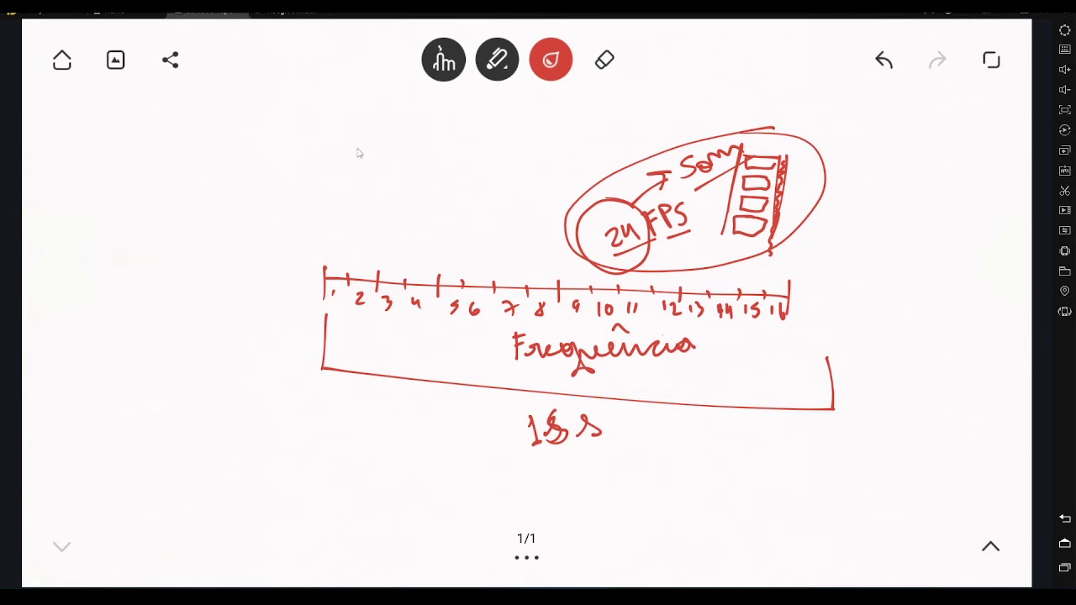
Write an underlined '2FPS' in the empty area to the left
mouse_move(383, 165)
mouse_down()
mouse_move(393, 185)
mouse_move(410, 151)
mouse_move(420, 163)
mouse_up()
drag(430, 153, 427, 165)
drag(398, 198, 446, 165)
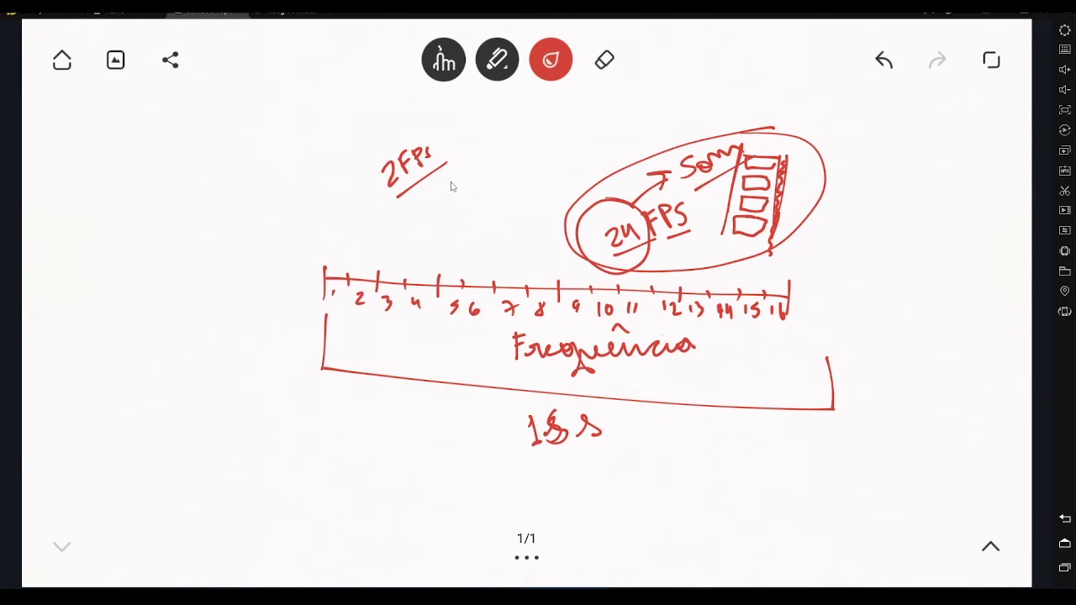
Write '4FPS' below 2FPS, an underlined '8FPS', and an arrow toward 12FPS
mouse_move(415, 198)
mouse_down()
mouse_move(425, 215)
mouse_move(432, 193)
mouse_move(442, 210)
mouse_move(534, 126)
mouse_move(539, 143)
mouse_move(551, 124)
mouse_move(552, 136)
mouse_move(568, 132)
mouse_up()
click(424, 226)
drag(527, 161, 580, 130)
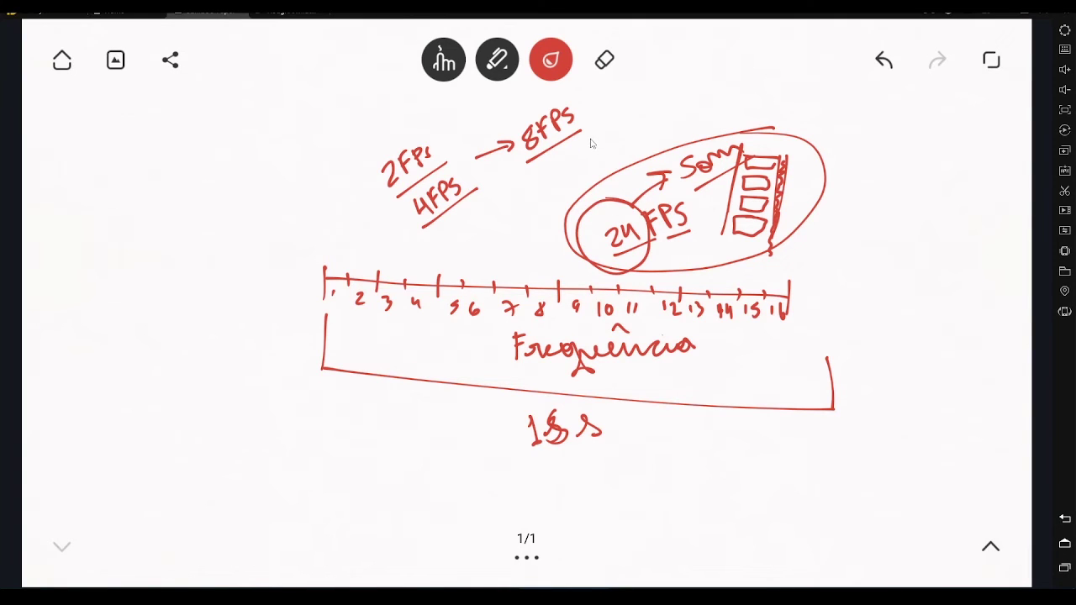
mouse_move(600, 120)
mouse_down()
mouse_move(625, 104)
mouse_move(664, 104)
mouse_move(673, 90)
mouse_move(668, 105)
mouse_move(685, 85)
mouse_move(691, 103)
mouse_move(714, 100)
mouse_up()
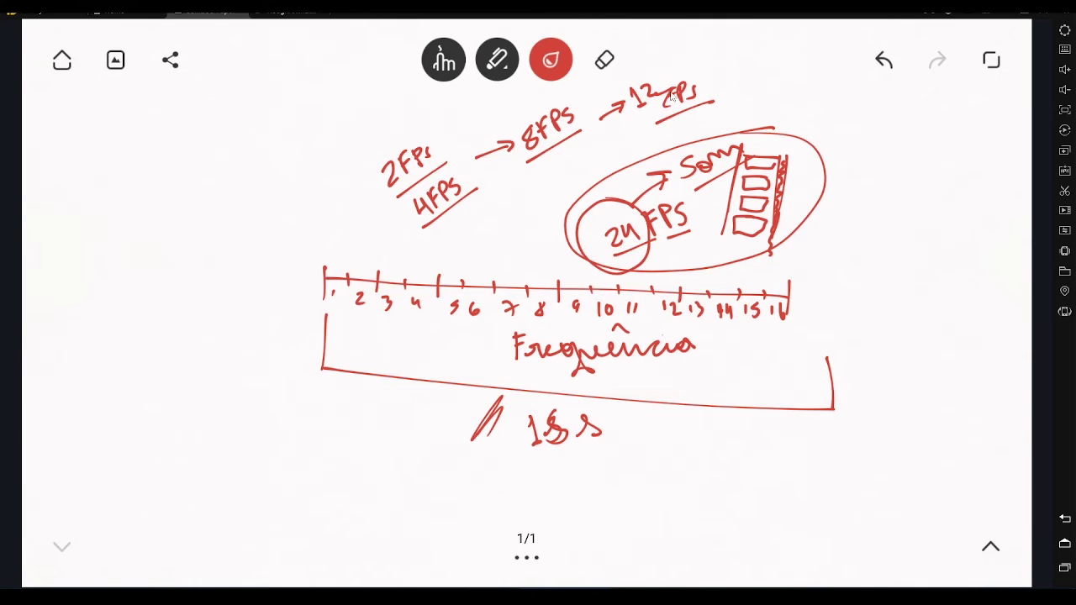
Circle '12FPS', write a circled '24' beside it, and check the butterfly drawing in RoughAnimator
drag(622, 91, 669, 69)
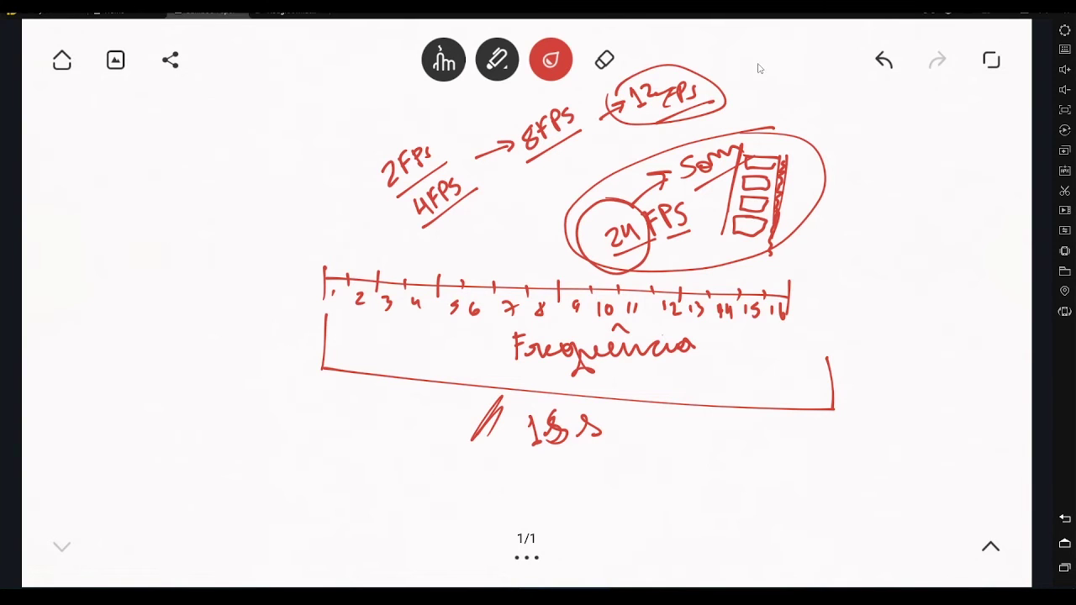
mouse_move(755, 93)
mouse_down()
mouse_move(774, 104)
mouse_move(796, 98)
mouse_move(792, 108)
mouse_up()
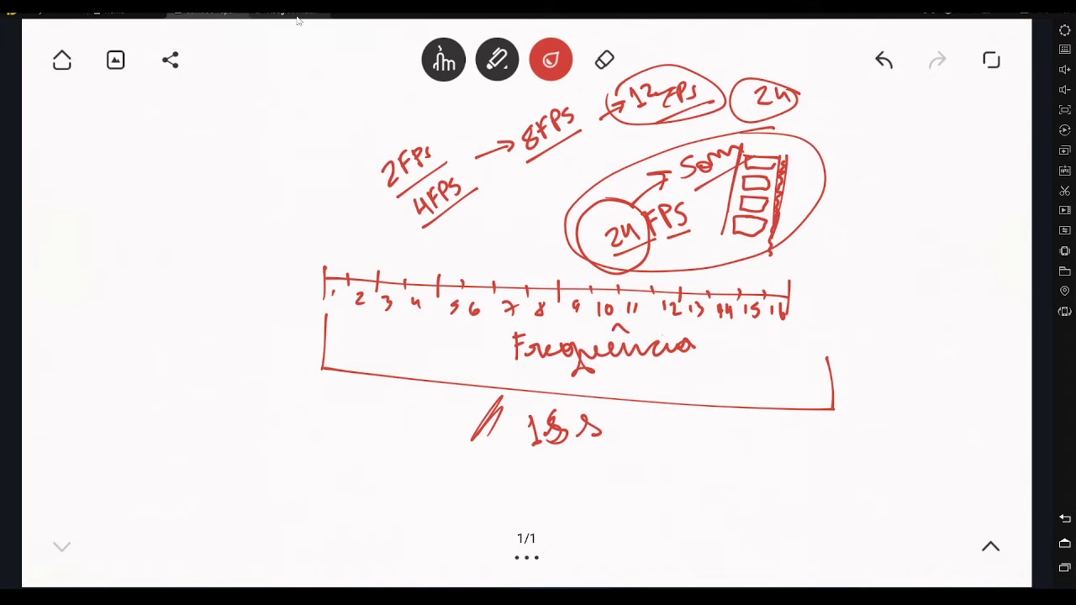
click(290, 17)
click(551, 60)
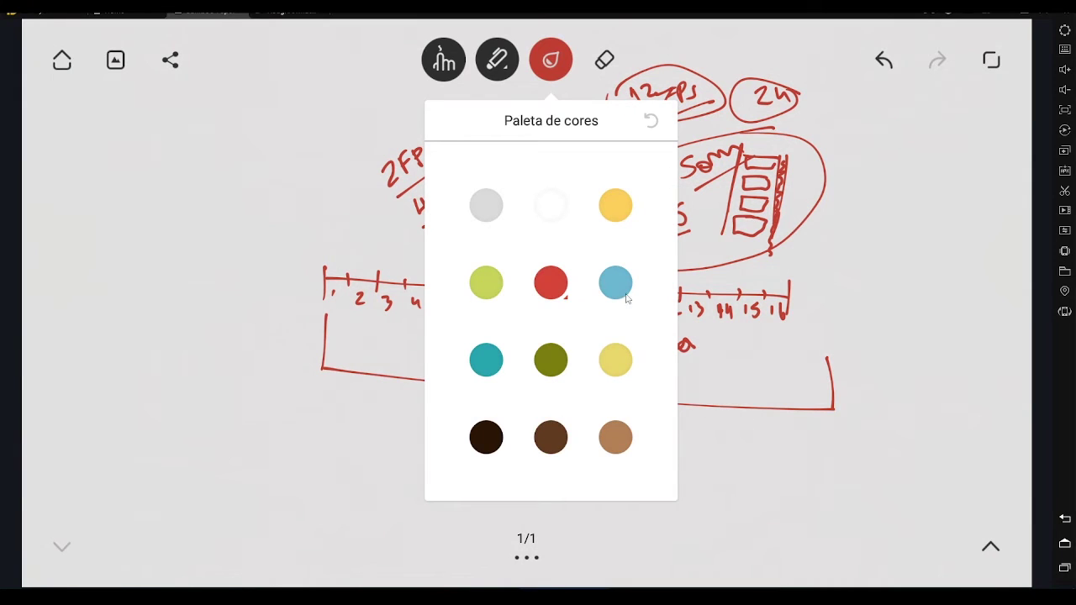
Switch the pen to light blue and write the APP → ANIM → LAYERS → FRAMES hierarchy
click(624, 293)
click(179, 224)
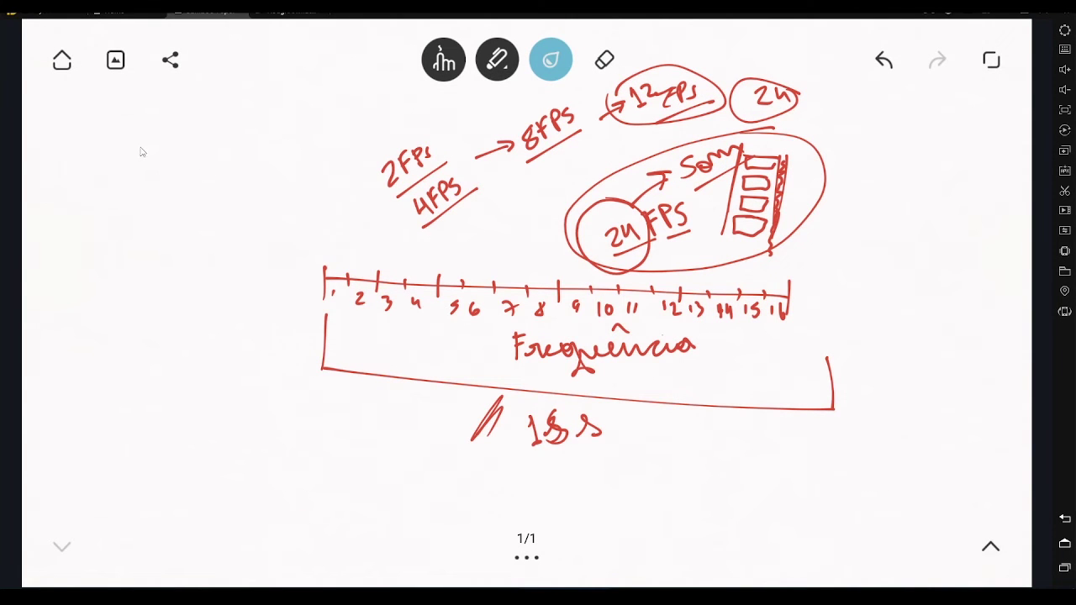
mouse_move(141, 152)
mouse_down()
mouse_move(180, 142)
mouse_move(168, 200)
mouse_move(214, 202)
mouse_move(232, 182)
mouse_move(261, 189)
mouse_move(229, 251)
mouse_move(333, 235)
mouse_move(273, 284)
mouse_move(305, 294)
mouse_move(291, 304)
mouse_up()
mouse_move(320, 272)
mouse_down()
mouse_move(314, 304)
mouse_move(383, 255)
mouse_up()
click(526, 558)
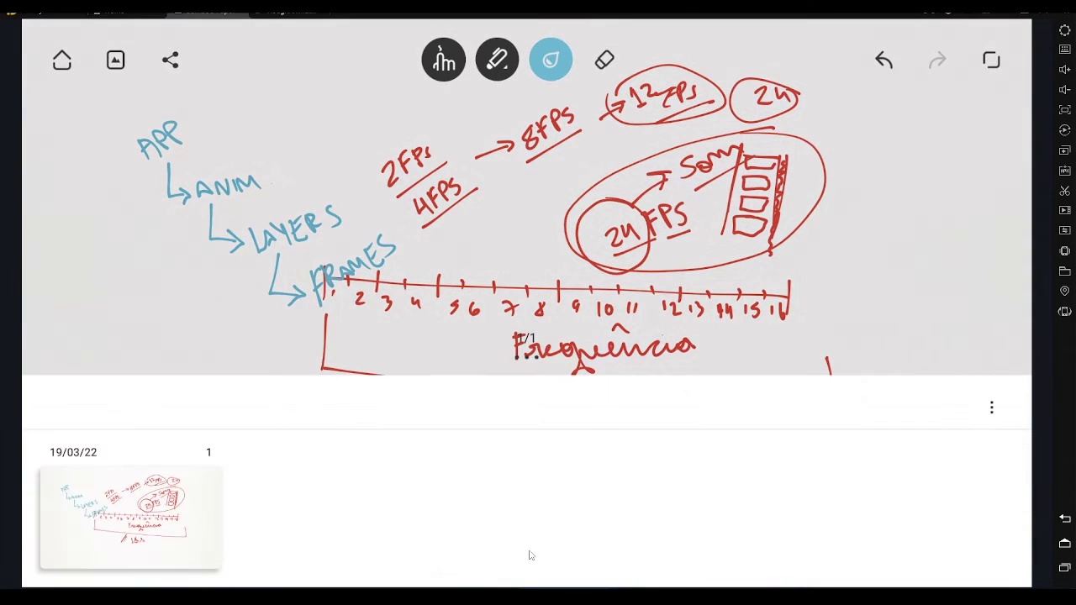
On a new blank page, draw a circled staircase of L-shaped arrows
click(362, 488)
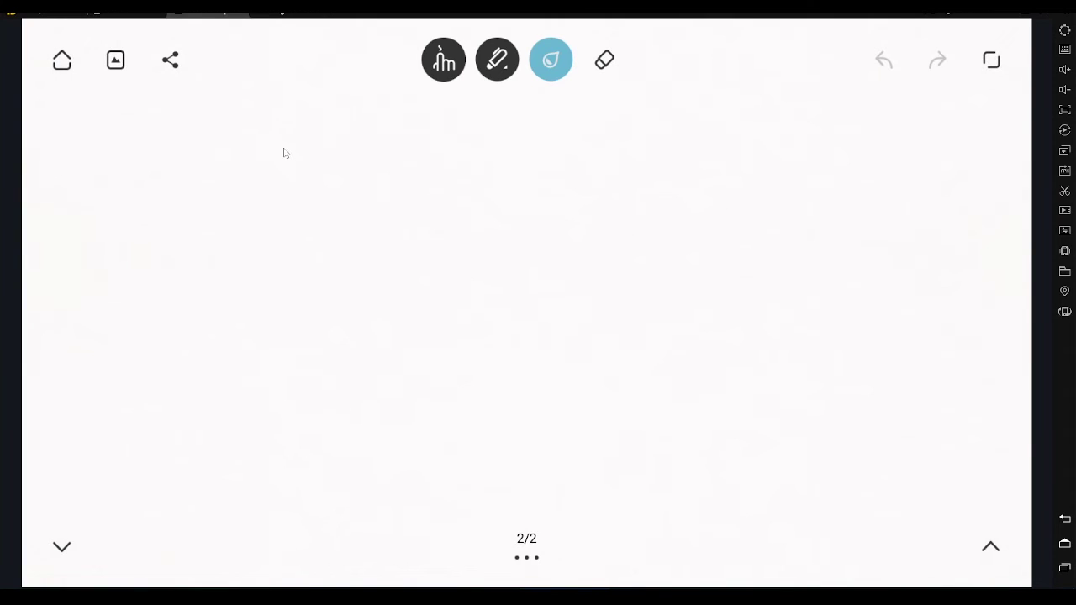
drag(282, 144, 310, 168)
drag(294, 172, 316, 192)
drag(307, 200, 336, 215)
mouse_move(318, 129)
mouse_down()
mouse_move(347, 220)
mouse_move(323, 132)
mouse_up()
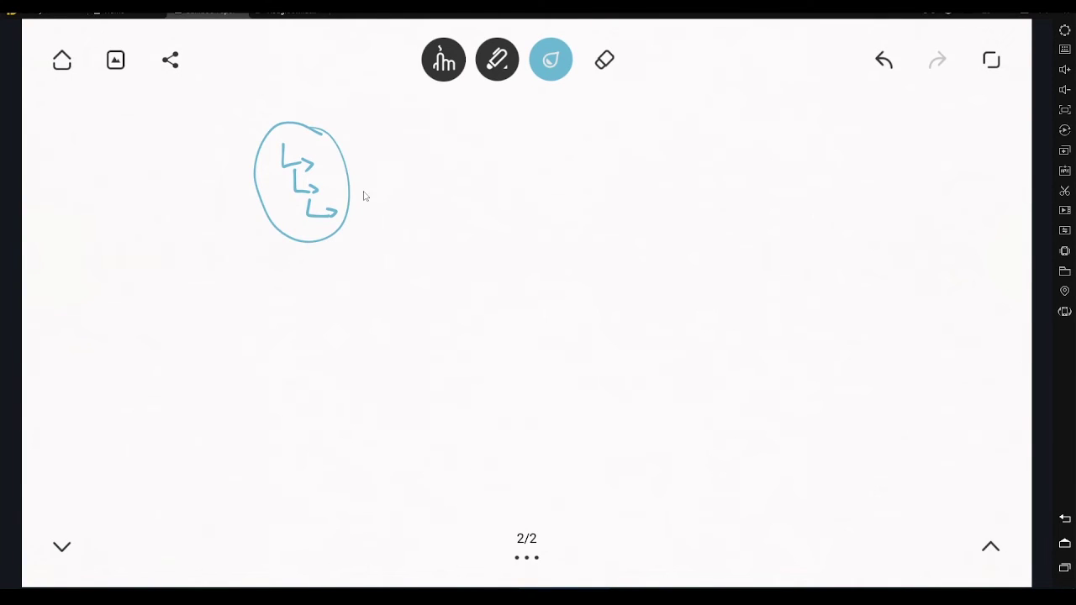
mouse_move(335, 215)
mouse_down()
mouse_move(325, 226)
mouse_move(306, 201)
mouse_move(311, 190)
mouse_up()
Draw a long layer strip with track lines linked to the arrows, labelled 'LAYER'
mouse_move(448, 205)
mouse_down()
mouse_move(448, 244)
mouse_move(476, 250)
mouse_up()
mouse_move(479, 177)
mouse_down()
mouse_move(511, 211)
mouse_move(914, 212)
mouse_up()
drag(647, 214, 861, 228)
drag(505, 234, 678, 238)
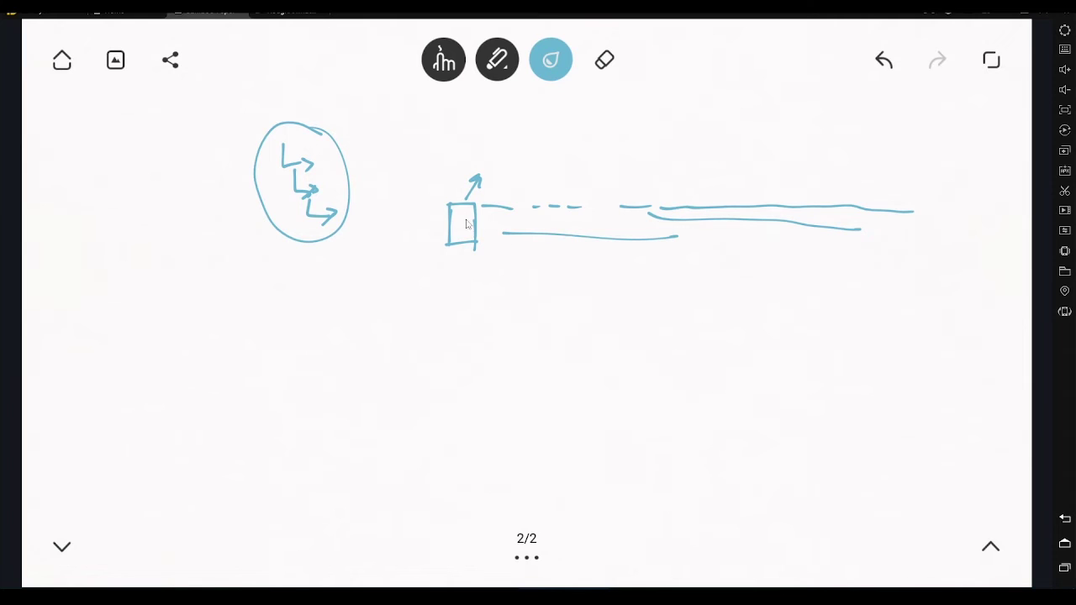
mouse_move(434, 202)
mouse_down()
mouse_move(347, 224)
mouse_move(342, 257)
mouse_move(882, 233)
mouse_up()
drag(440, 205, 866, 210)
mouse_move(356, 219)
mouse_down()
mouse_move(370, 242)
mouse_move(393, 242)
mouse_move(402, 227)
mouse_move(423, 238)
mouse_move(467, 210)
mouse_move(471, 245)
mouse_up()
Add hatched second and third frame boxes along the LAYER strip
mouse_move(486, 208)
mouse_down()
mouse_move(486, 247)
mouse_move(514, 244)
mouse_move(508, 216)
mouse_move(496, 232)
mouse_move(503, 248)
mouse_up()
mouse_move(520, 206)
mouse_down()
mouse_move(519, 242)
mouse_move(546, 239)
mouse_move(541, 207)
mouse_up()
mouse_move(539, 210)
mouse_down()
mouse_move(536, 244)
mouse_move(617, 228)
mouse_up()
drag(628, 235, 893, 220)
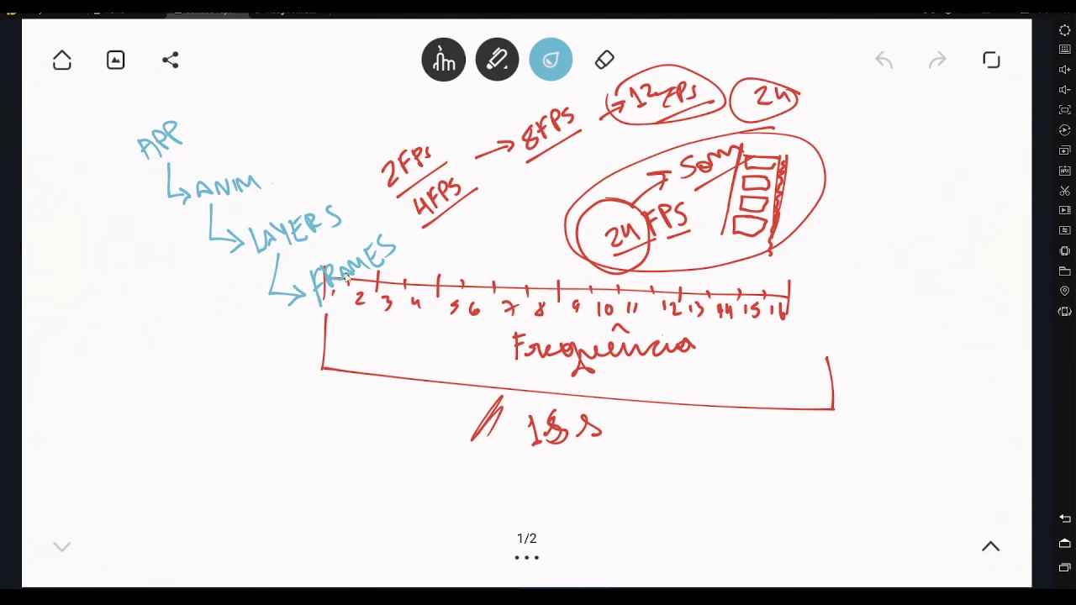
Draw blue loops around FRAMES, LAYERS and ANIM on the first page
drag(401, 235, 374, 290)
mouse_move(348, 198)
mouse_down()
mouse_move(246, 258)
mouse_move(347, 202)
mouse_up()
drag(267, 171, 273, 190)
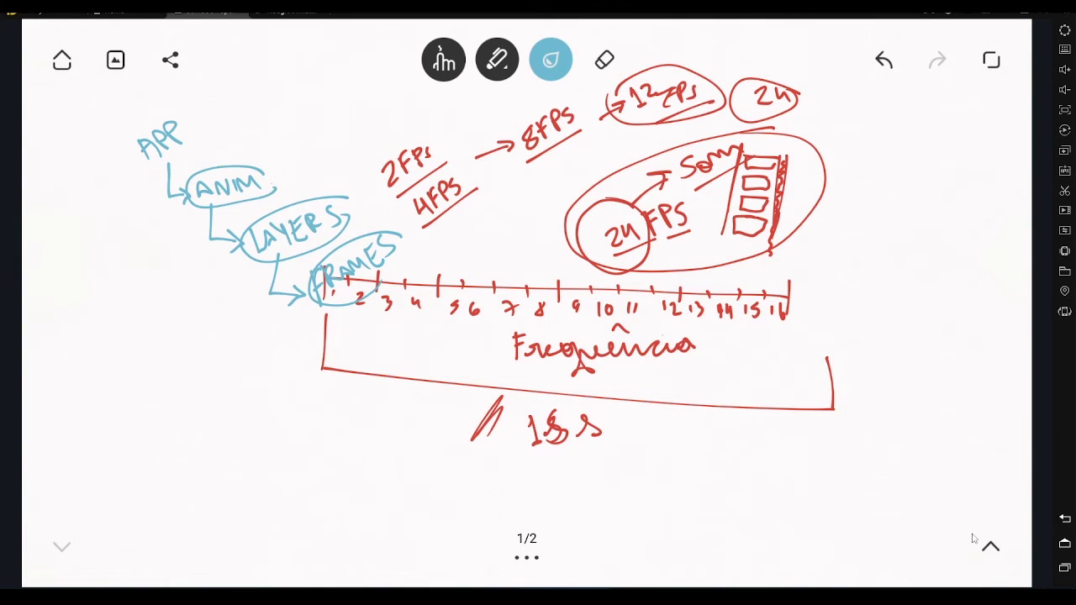
Move to the second page and write an 'ANIM.' heading with a line
click(990, 547)
mouse_move(196, 343)
mouse_down()
mouse_move(216, 343)
mouse_move(212, 335)
mouse_move(237, 322)
mouse_up()
click(280, 332)
mouse_move(242, 321)
mouse_down()
mouse_move(274, 336)
mouse_move(494, 335)
mouse_up()
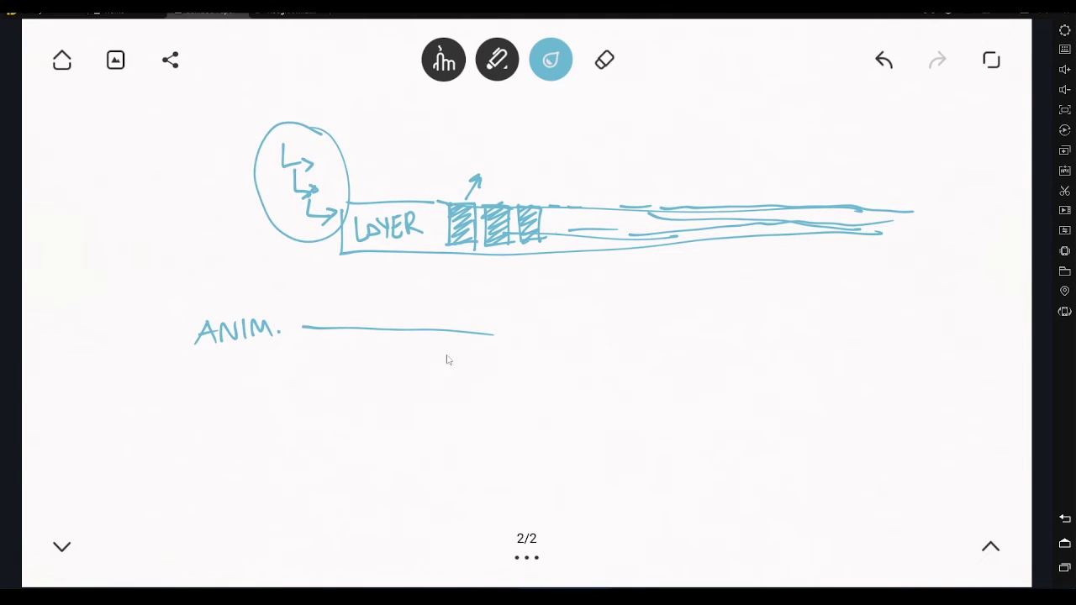
Write the numbered row labels under ANIM. with underlines
mouse_move(304, 313)
mouse_down()
mouse_move(313, 354)
mouse_move(438, 364)
mouse_up()
mouse_move(301, 374)
mouse_down()
mouse_move(311, 379)
mouse_move(300, 387)
mouse_move(425, 389)
mouse_up()
mouse_move(301, 407)
mouse_down()
mouse_move(309, 421)
mouse_move(401, 419)
mouse_up()
mouse_move(310, 435)
mouse_down()
mouse_move(296, 455)
mouse_move(430, 452)
mouse_up()
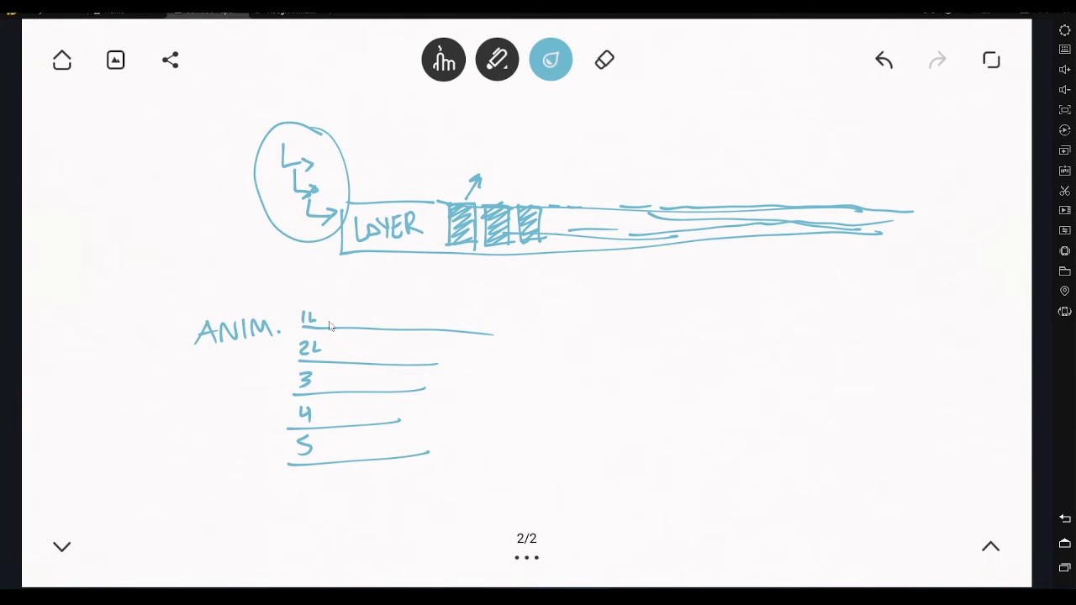
Add frame boxes to rows 1 and 2 and write 'CAMADAS' above the LAYER strip
mouse_move(328, 309)
mouse_down()
mouse_move(335, 353)
mouse_move(346, 321)
mouse_move(364, 321)
mouse_up()
mouse_move(365, 309)
mouse_down()
mouse_move(366, 321)
mouse_move(416, 323)
mouse_up()
mouse_move(346, 340)
mouse_down()
mouse_move(347, 353)
mouse_move(361, 353)
mouse_up()
drag(403, 203, 497, 145)
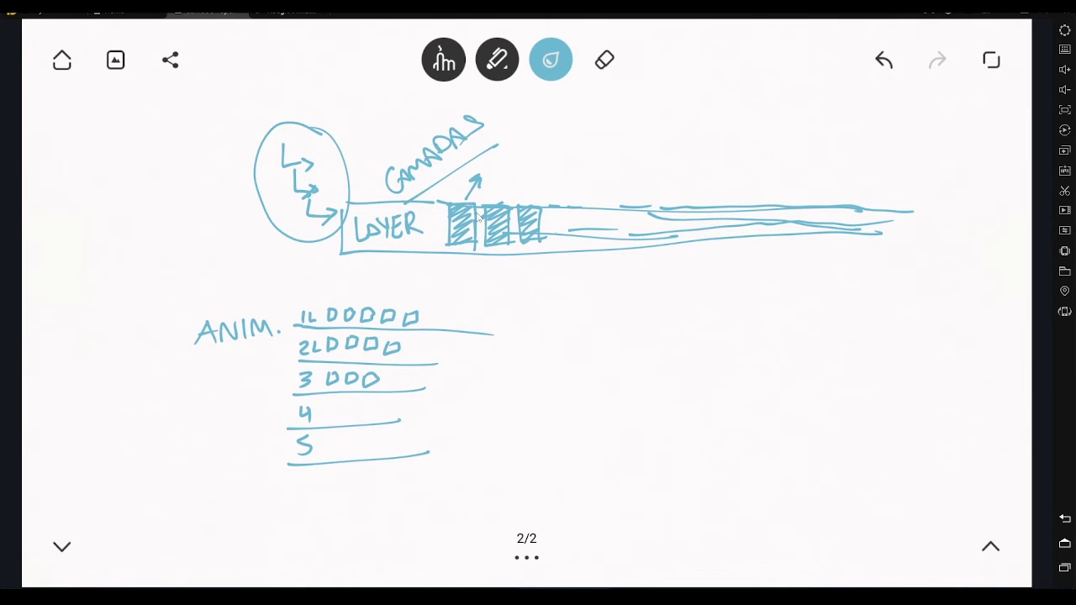
drag(397, 344, 400, 341)
Sketch a smiling face and a frowning face beside the rows
mouse_move(594, 317)
mouse_down()
mouse_move(603, 347)
mouse_move(595, 317)
mouse_move(607, 333)
mouse_up()
click(583, 330)
click(600, 327)
drag(664, 315, 673, 339)
click(657, 327)
click(668, 324)
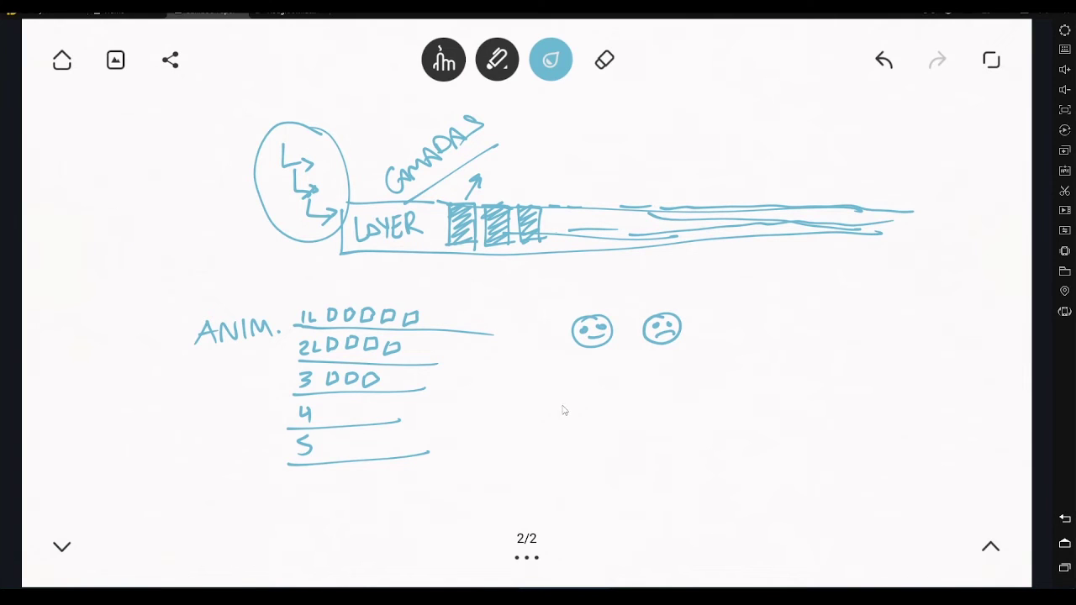
Draw frame boxes beside rows 5 and 4
mouse_move(323, 435)
mouse_down()
mouse_move(322, 457)
mouse_move(345, 437)
mouse_move(341, 454)
mouse_move(344, 437)
mouse_up()
mouse_move(496, 433)
mouse_down()
mouse_move(507, 459)
mouse_move(504, 435)
mouse_up()
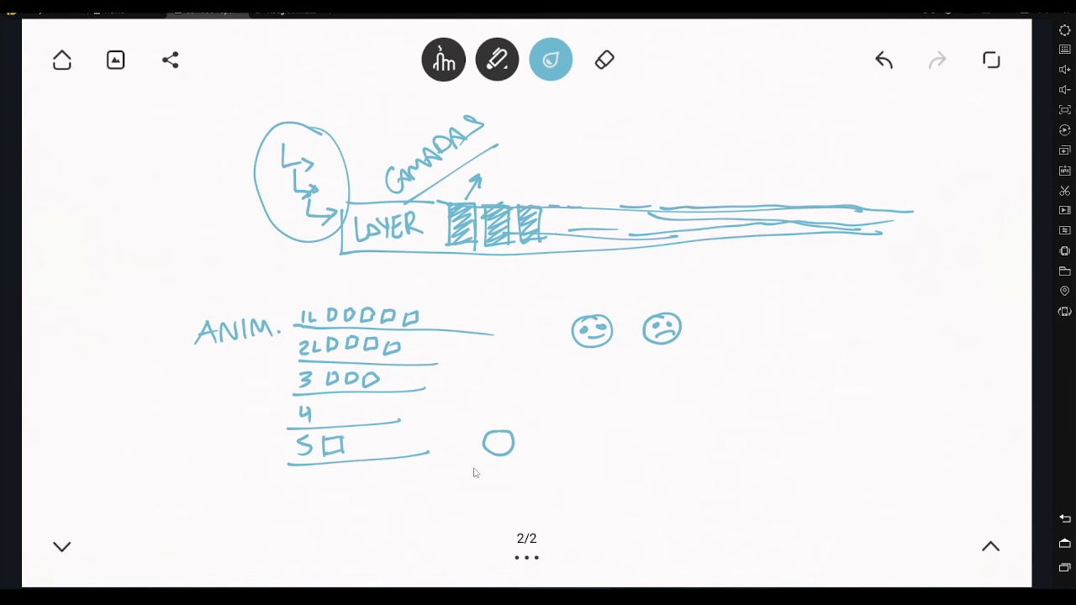
mouse_move(324, 403)
mouse_down()
mouse_move(323, 422)
mouse_move(336, 420)
mouse_up()
Sketch another face with dotted eyes, a mouth, and dash-eye expressions
drag(488, 410, 576, 410)
click(484, 383)
click(497, 382)
drag(518, 382, 538, 381)
mouse_move(567, 383)
mouse_down()
mouse_move(563, 367)
mouse_move(579, 370)
mouse_up()
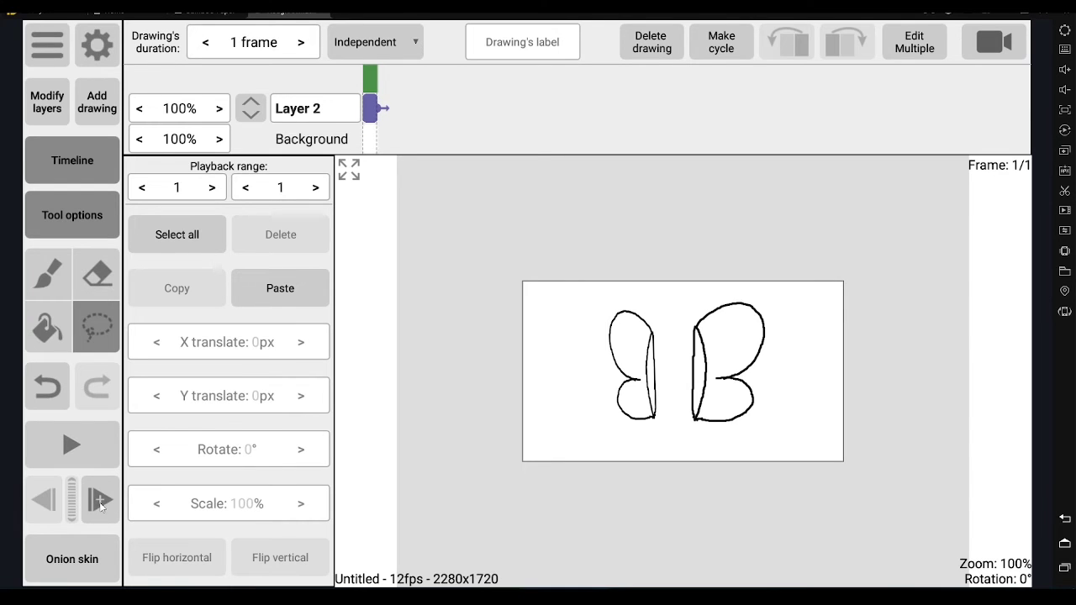
Add frames to Layer 2 until there are five, then return to frame 1 with the butterfly
click(118, 524)
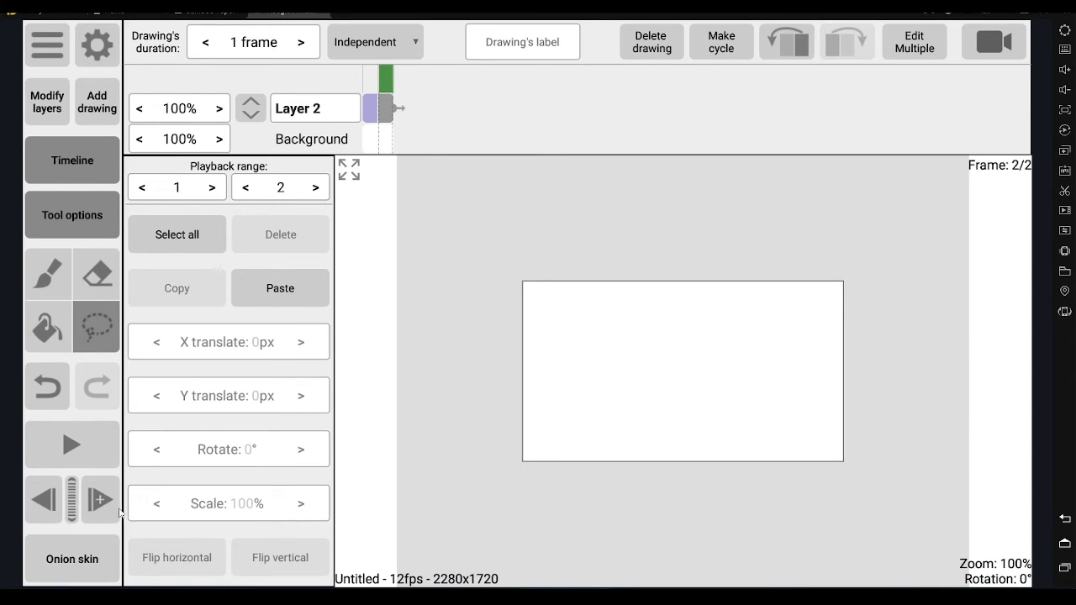
click(370, 109)
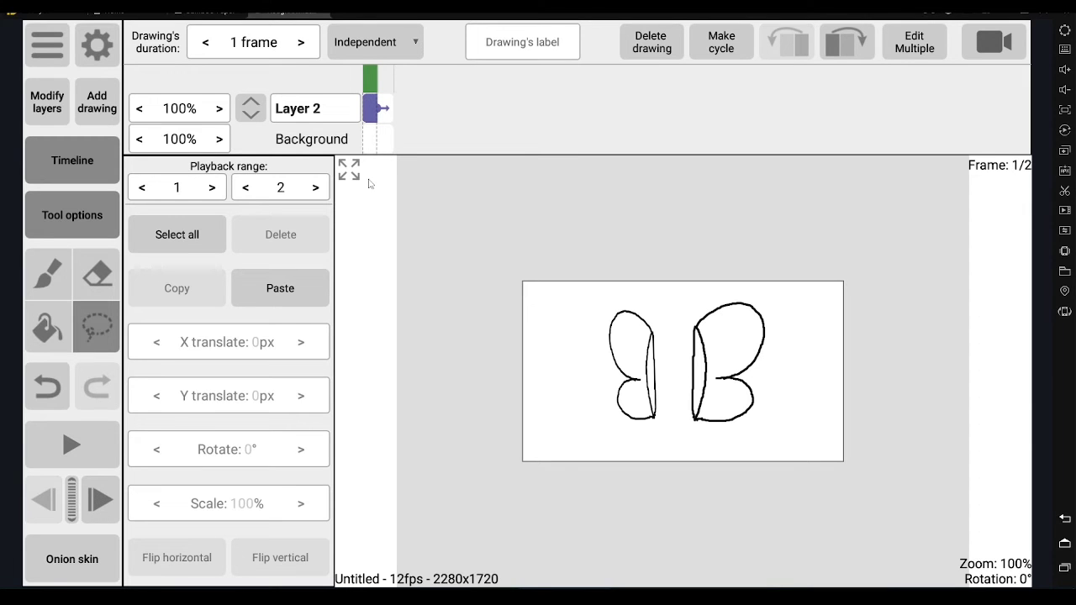
click(385, 110)
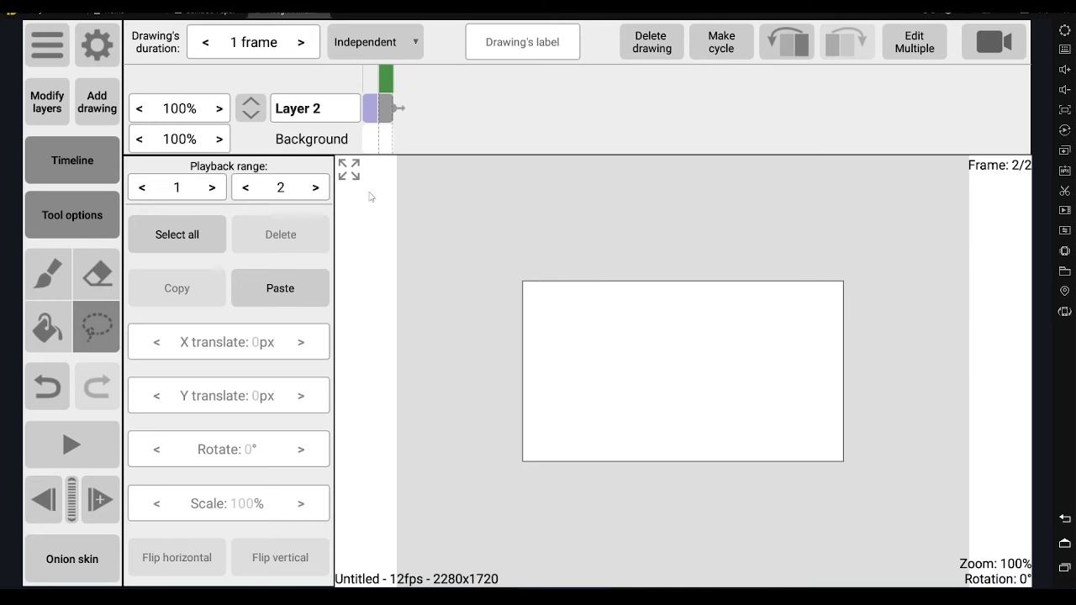
click(99, 502)
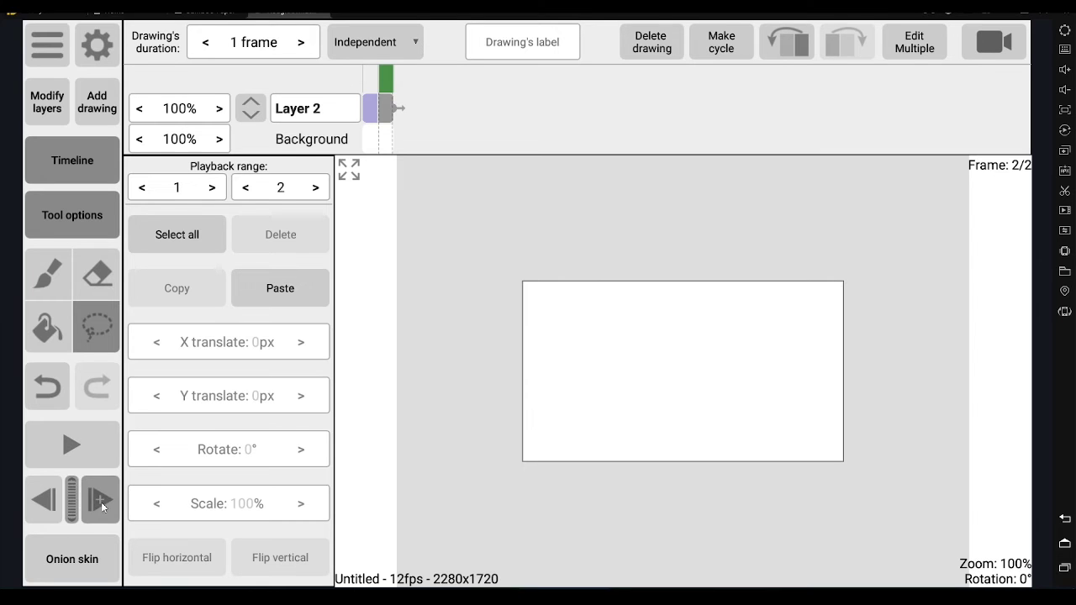
click(101, 504)
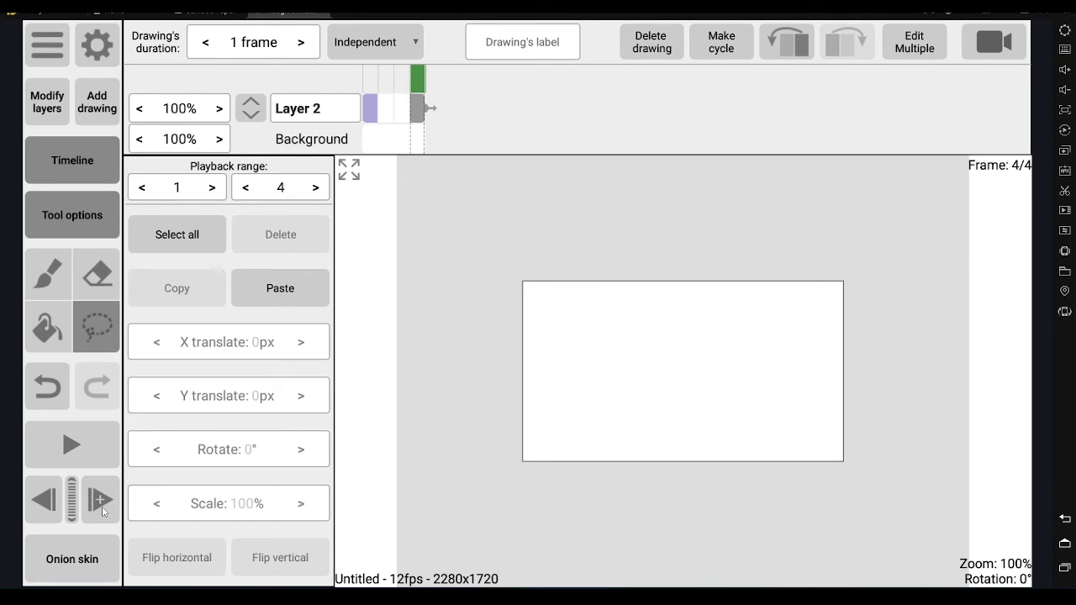
click(101, 504)
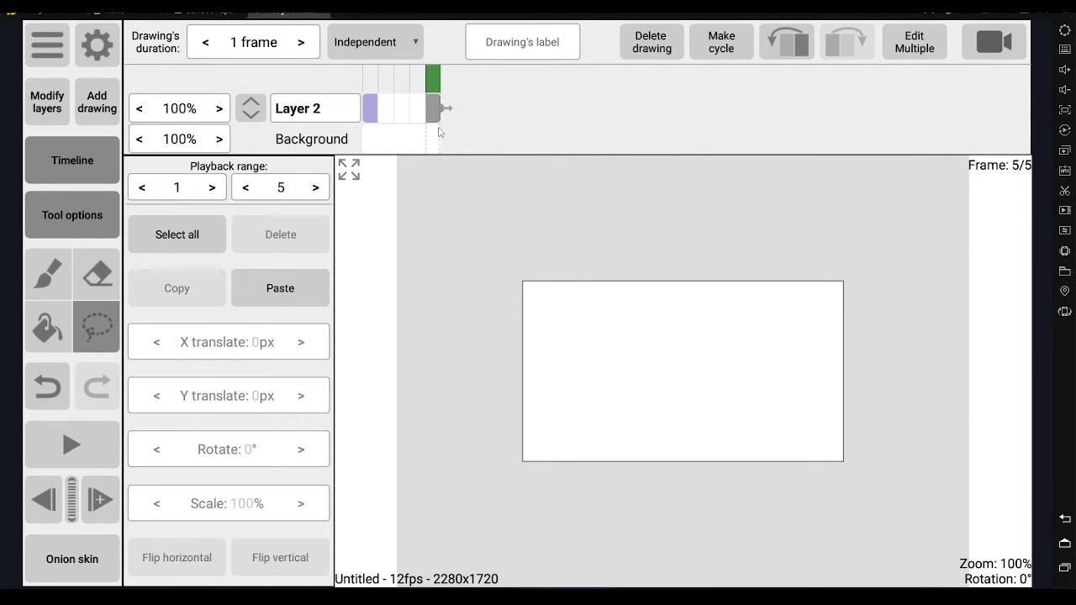
drag(436, 82, 369, 81)
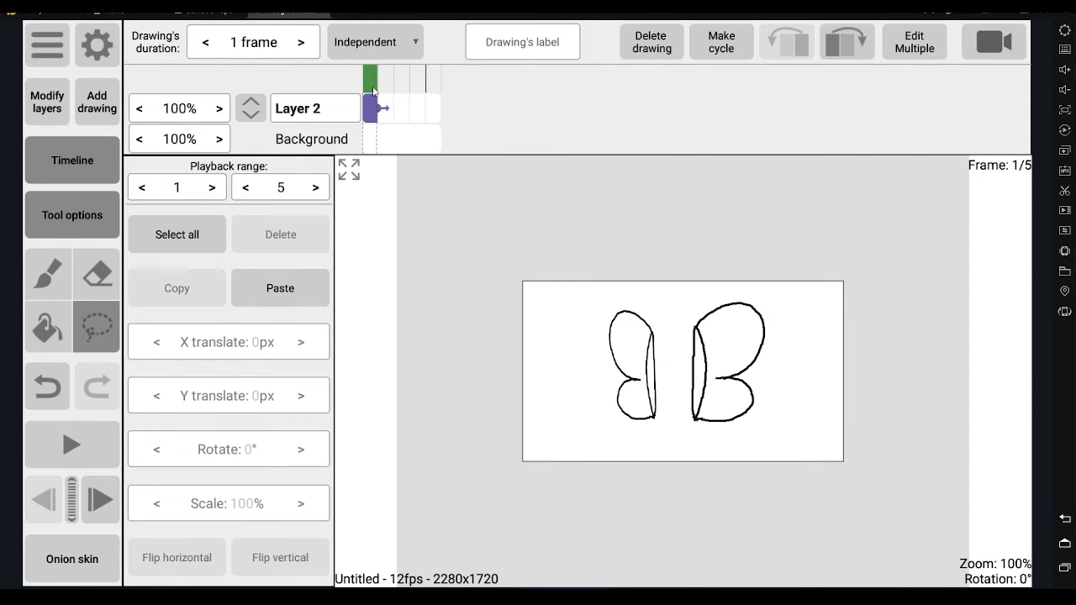
Rename the 'Layer 2' layer to 'boroboleta'
click(326, 114)
double_click(299, 110)
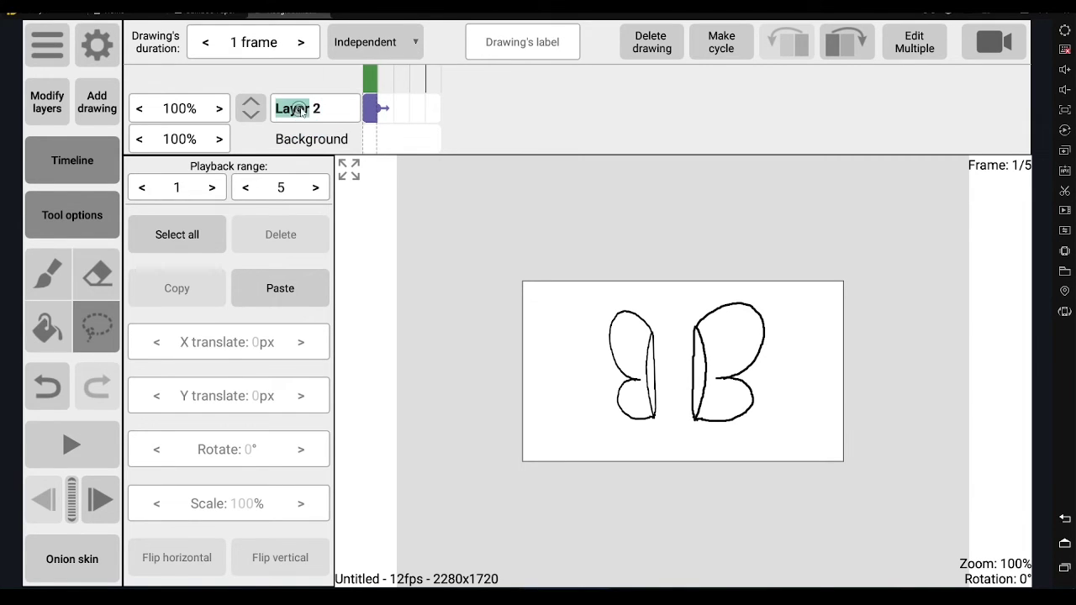
key(ctrl+a)
key(BackSpace)
text(boroboleta)
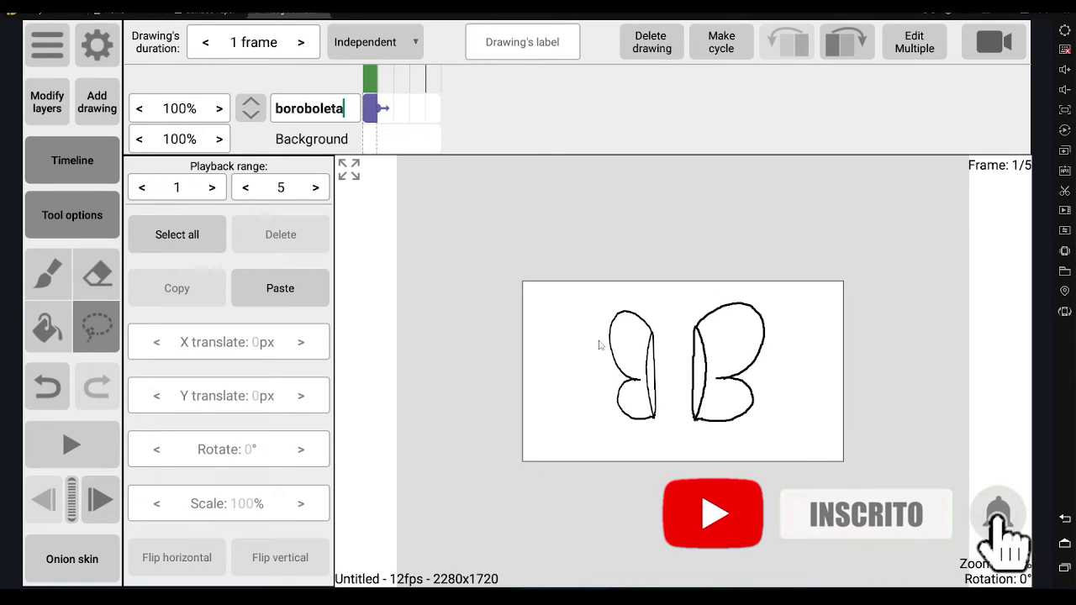
Adjust the boroboleta layer's opacity and flip between frames 1 and 2
mouse_move(189, 110)
mouse_down()
mouse_move(95, 126)
mouse_move(202, 136)
mouse_up()
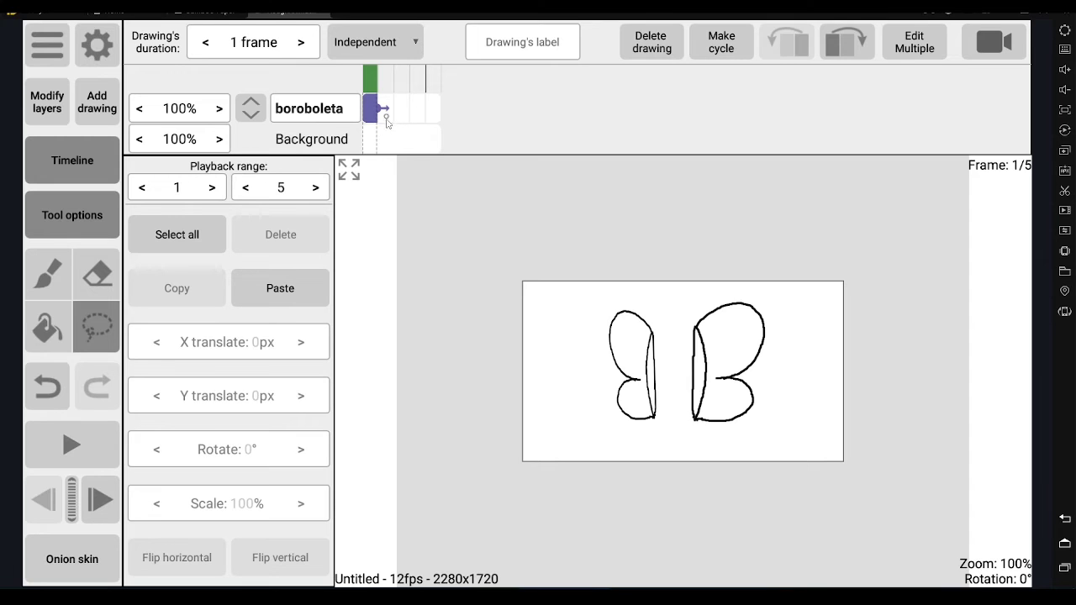
click(387, 122)
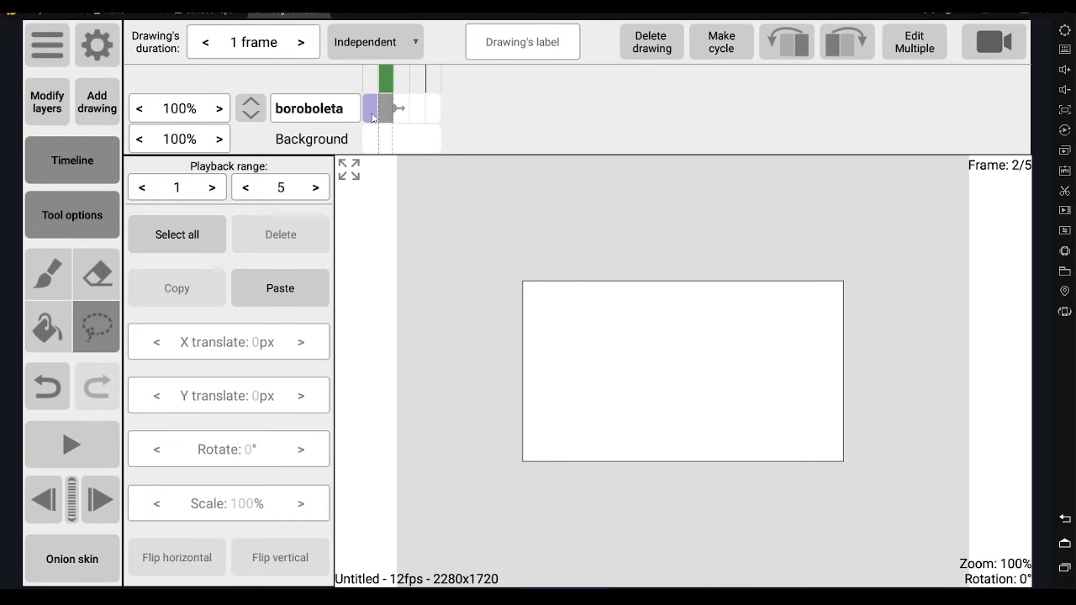
click(373, 115)
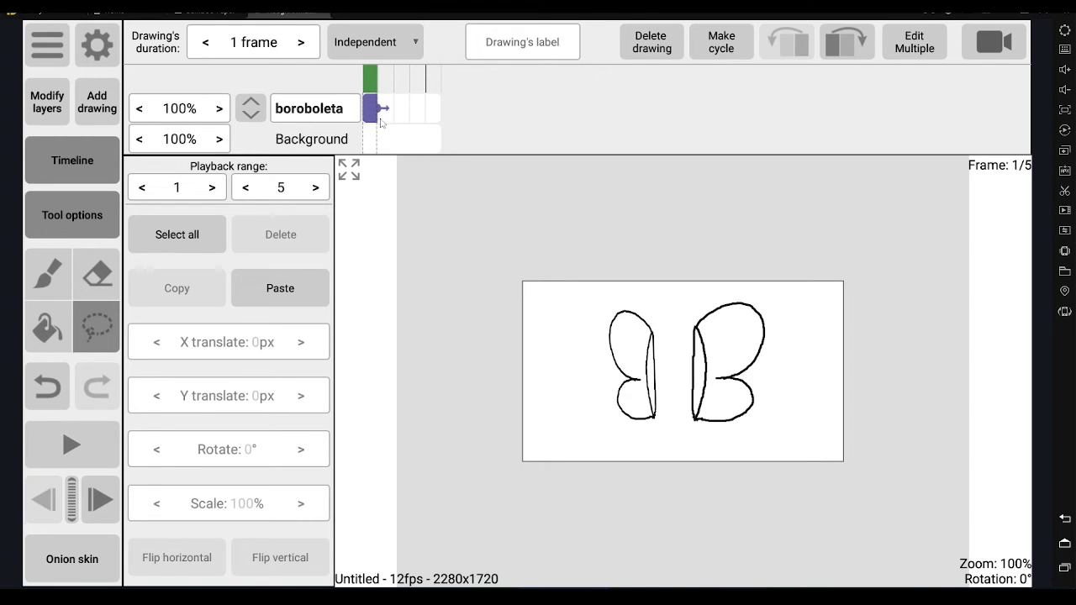
On frame 1, lasso the butterfly's left wing and move it closer to the body, then go to blank frame 2
click(387, 116)
click(372, 114)
mouse_move(666, 317)
mouse_down()
mouse_move(654, 437)
mouse_move(668, 332)
mouse_up()
drag(649, 393, 689, 392)
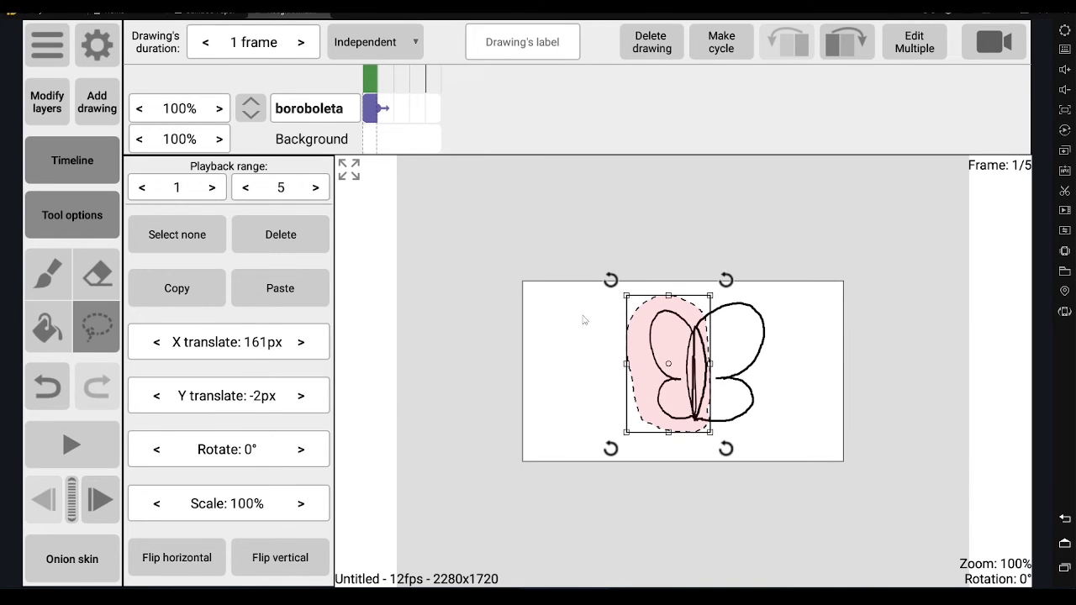
click(561, 340)
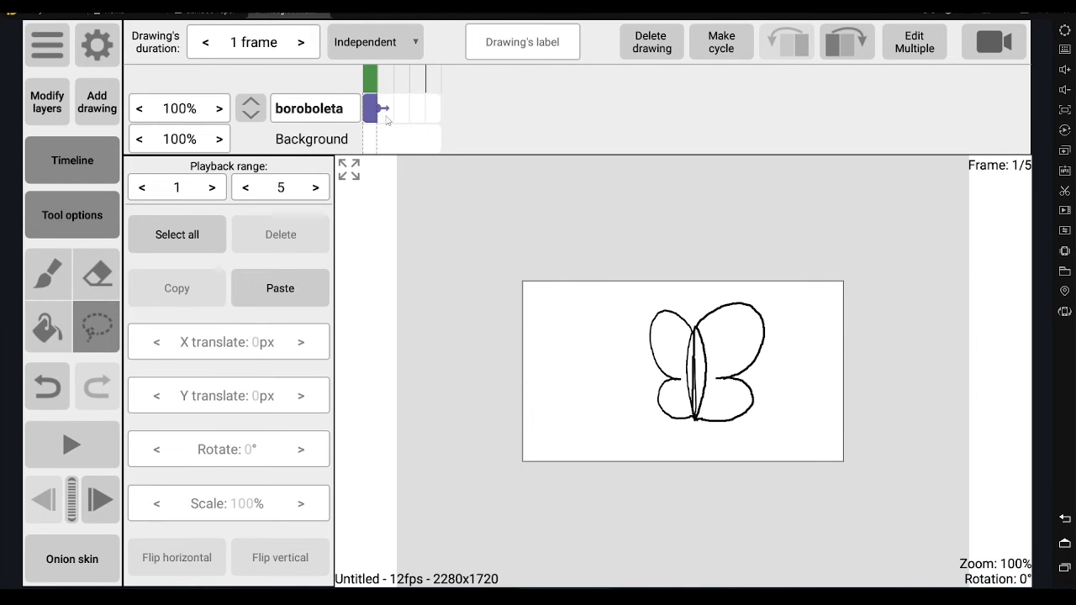
click(386, 124)
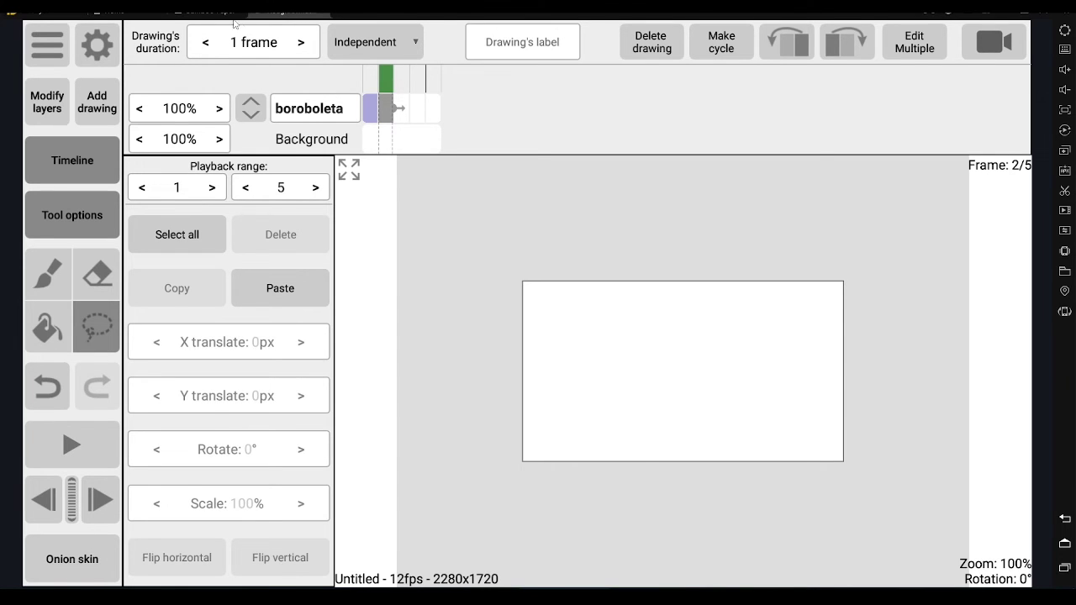
click(219, 20)
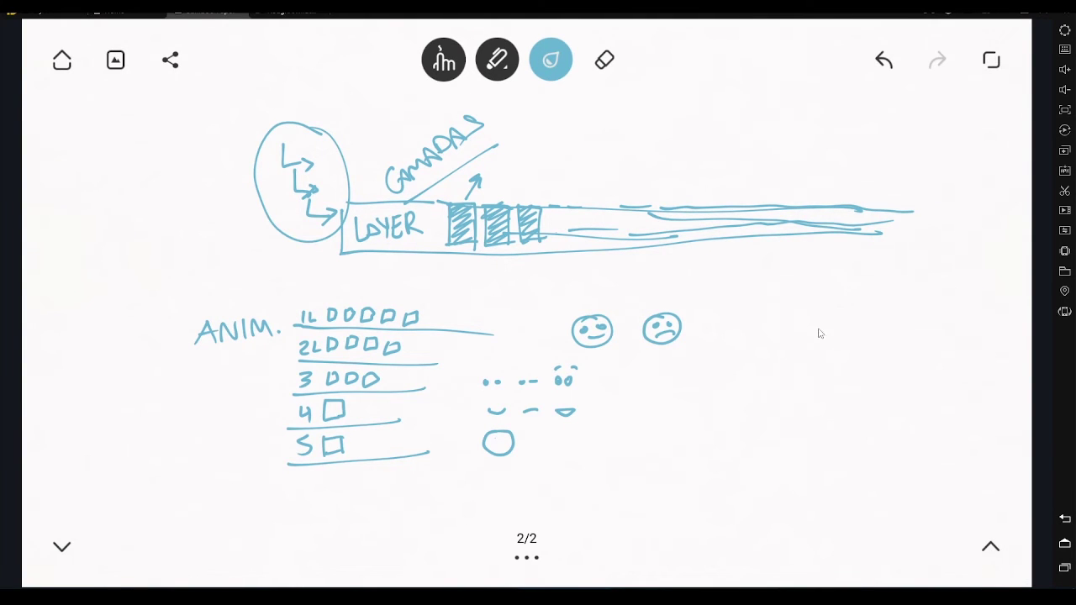
Hatch the small square on Whiteboard page 2 with blue diagonal strokes, then return to RoughAnimator
mouse_move(824, 291)
mouse_down()
mouse_move(790, 294)
mouse_move(789, 337)
mouse_move(825, 334)
mouse_move(803, 279)
mouse_move(839, 278)
mouse_move(837, 315)
mouse_move(812, 290)
mouse_move(827, 284)
mouse_move(830, 315)
mouse_move(838, 286)
mouse_move(831, 310)
mouse_move(819, 296)
mouse_move(839, 284)
mouse_move(834, 299)
mouse_up()
mouse_move(801, 295)
mouse_down()
mouse_move(803, 318)
mouse_move(825, 313)
mouse_up()
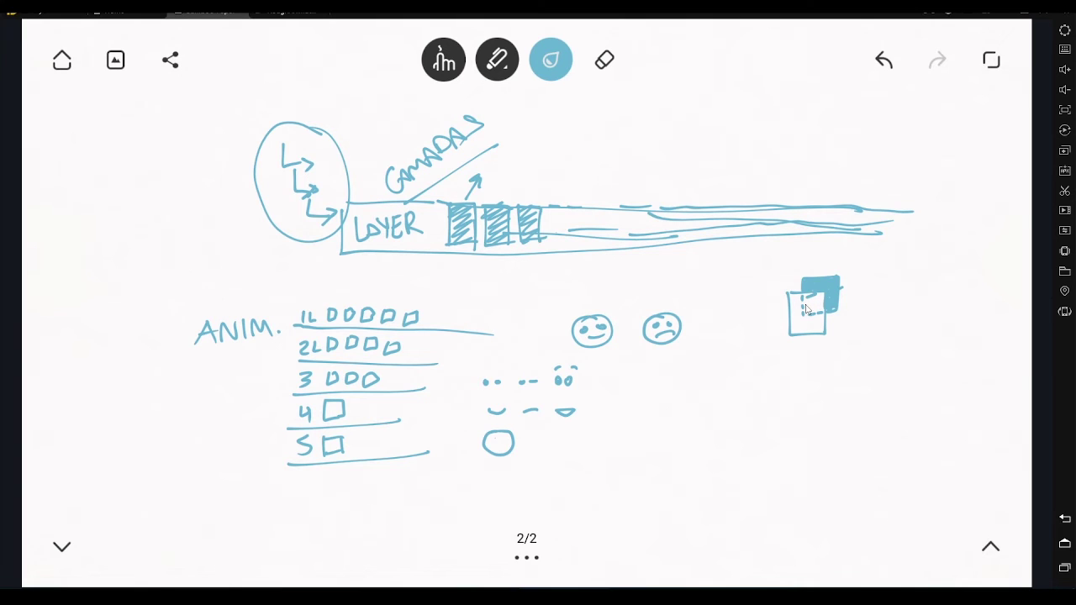
drag(813, 311, 824, 303)
drag(814, 308, 803, 317)
click(294, 15)
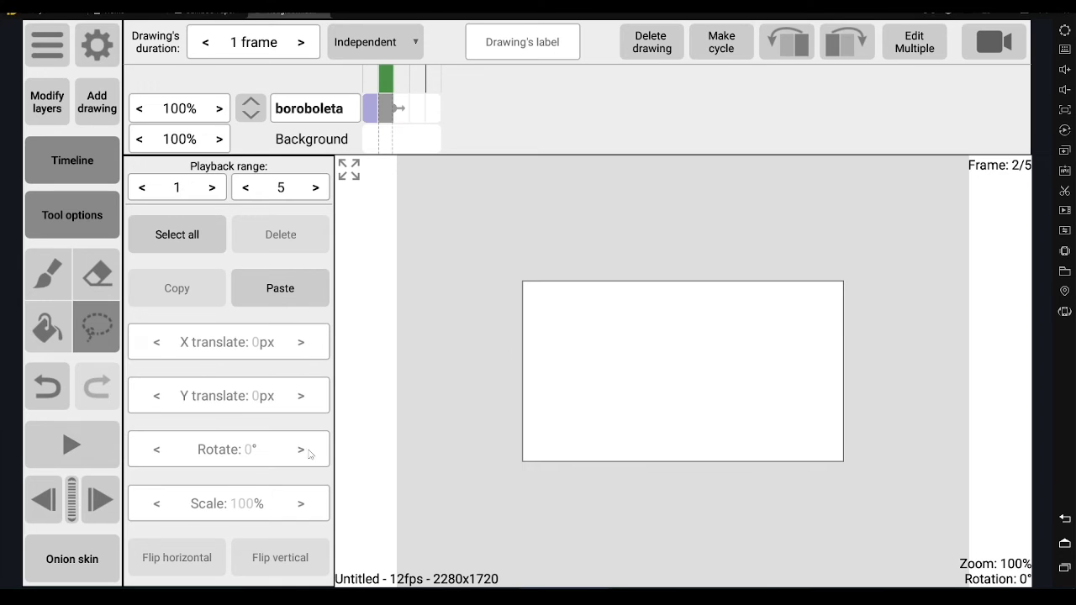
Turn onion skinning on and select the Brush tool
click(88, 561)
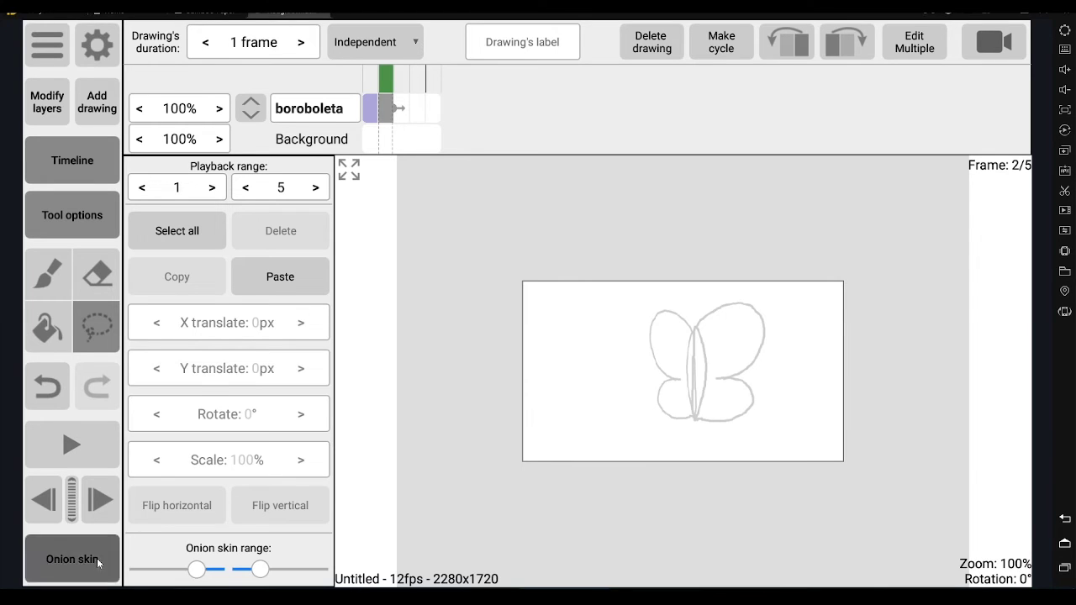
click(96, 562)
click(93, 561)
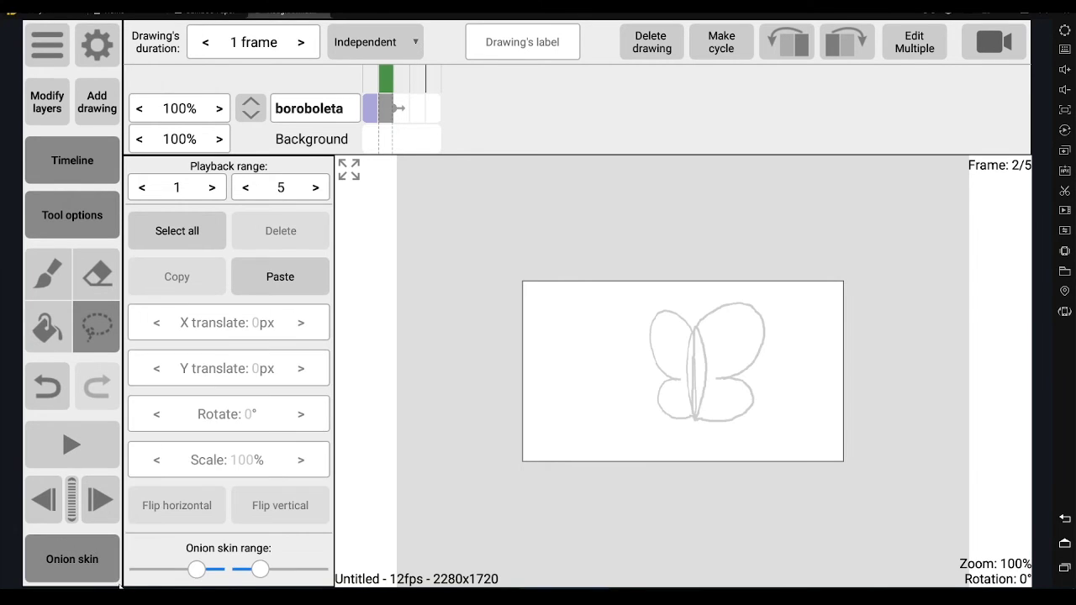
click(50, 275)
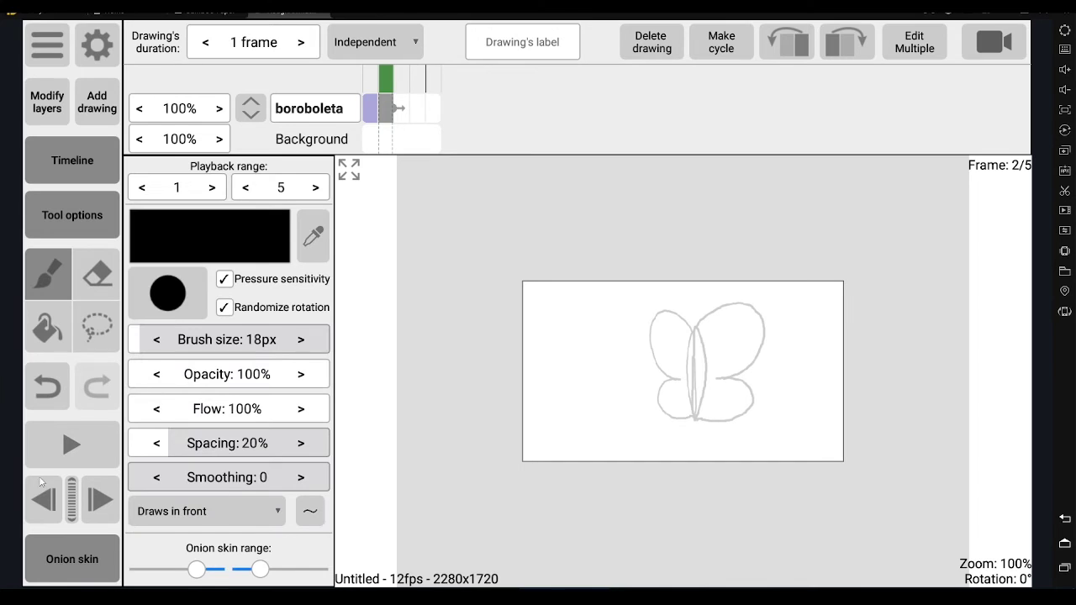
click(91, 333)
click(47, 328)
click(96, 278)
click(49, 276)
Set the onion skin range to ghost only the previous frame, then begin the black folded-wing butterfly
click(87, 560)
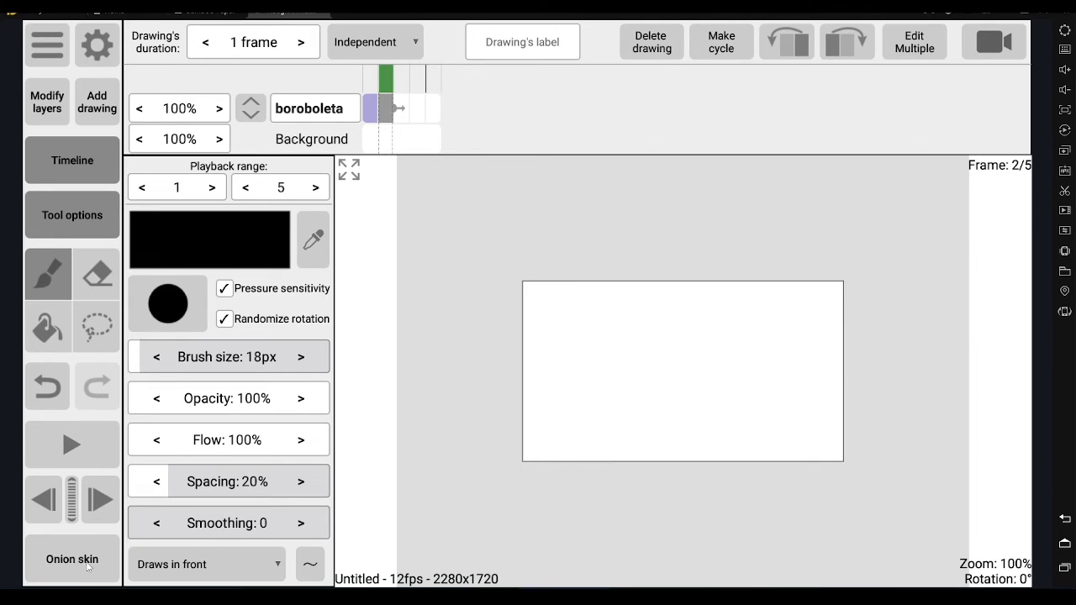
click(87, 566)
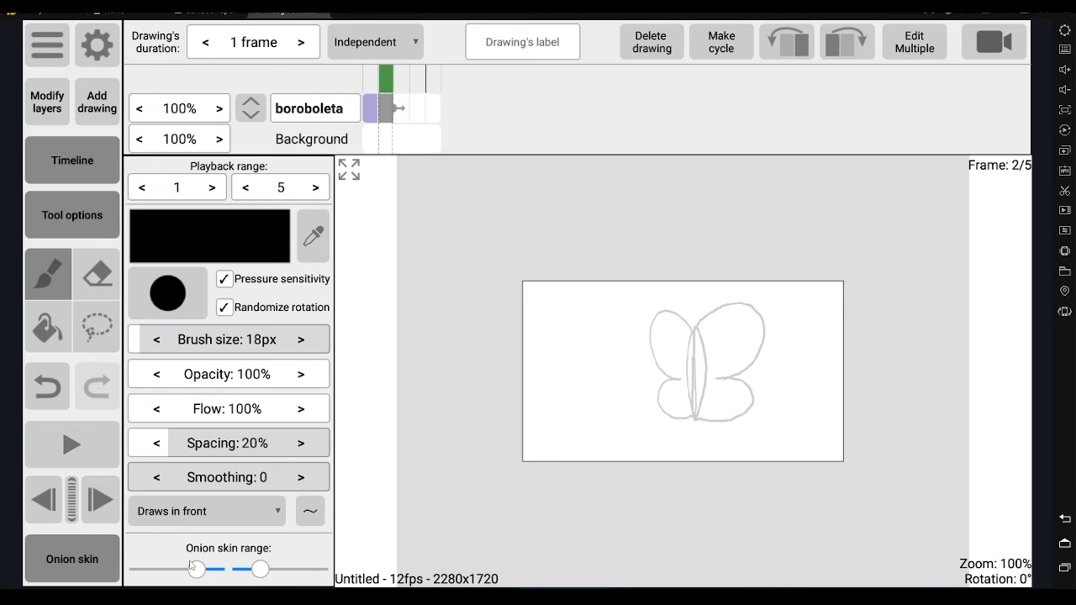
drag(196, 570, 216, 570)
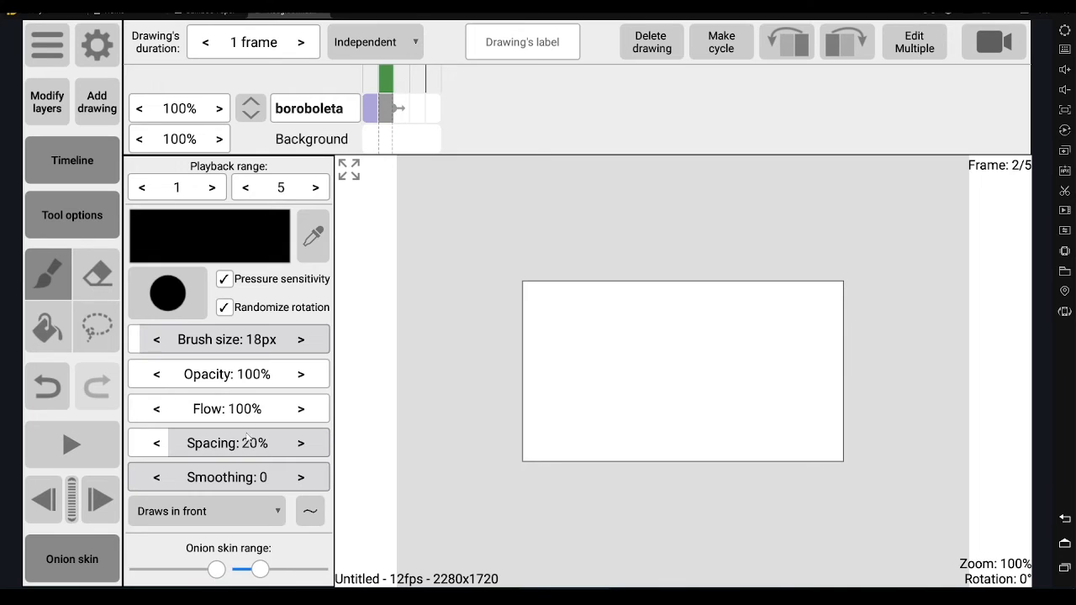
drag(216, 569, 196, 570)
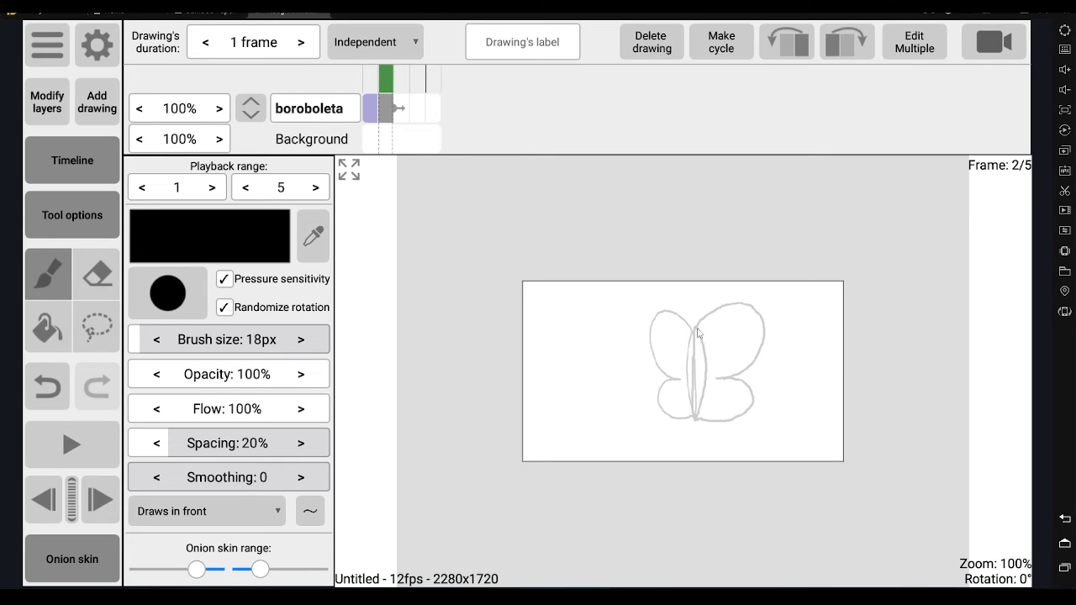
drag(696, 328, 691, 425)
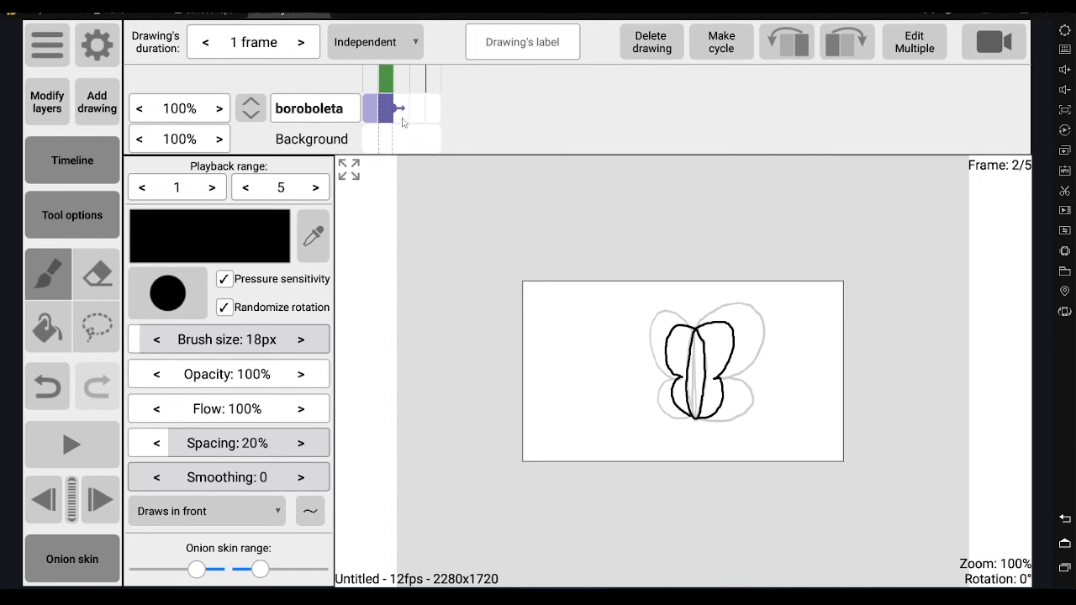
Widen the onion skin range from frame 3 to ghost more previous frames, then return to frame 2
click(401, 114)
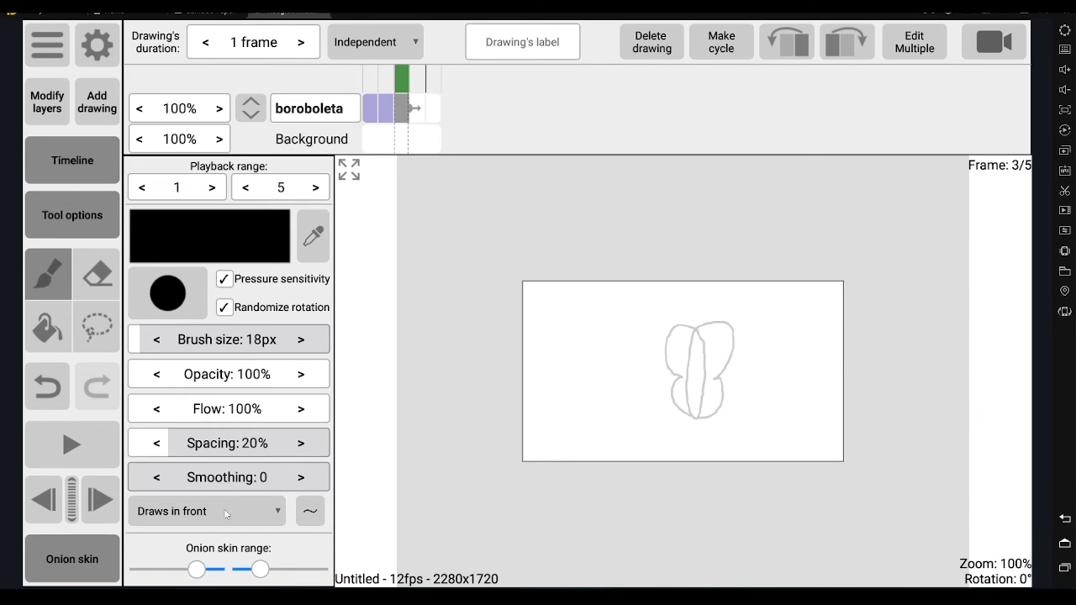
drag(195, 574, 176, 570)
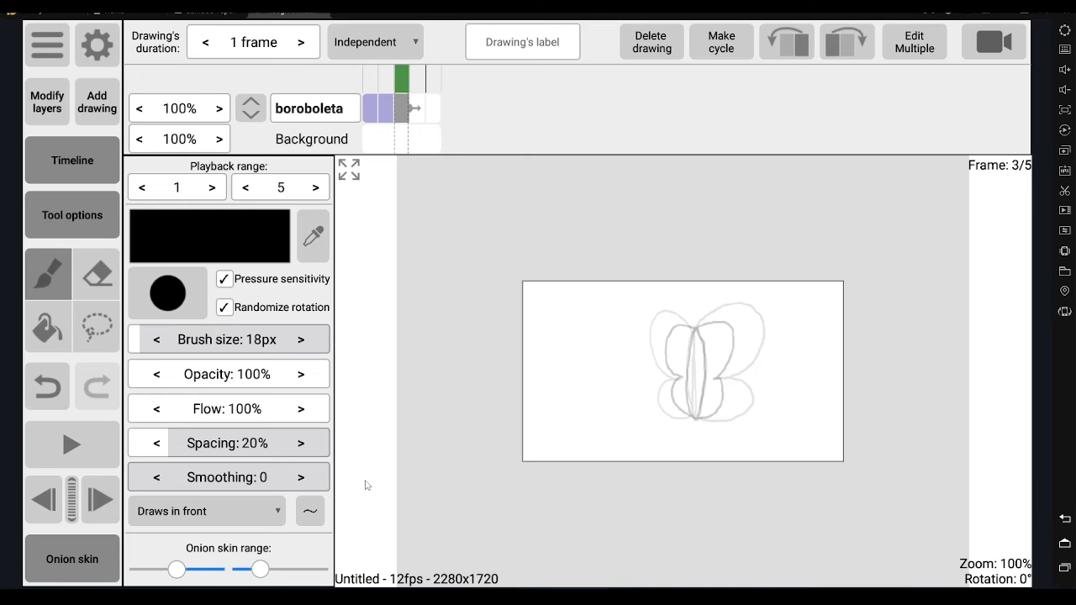
click(390, 81)
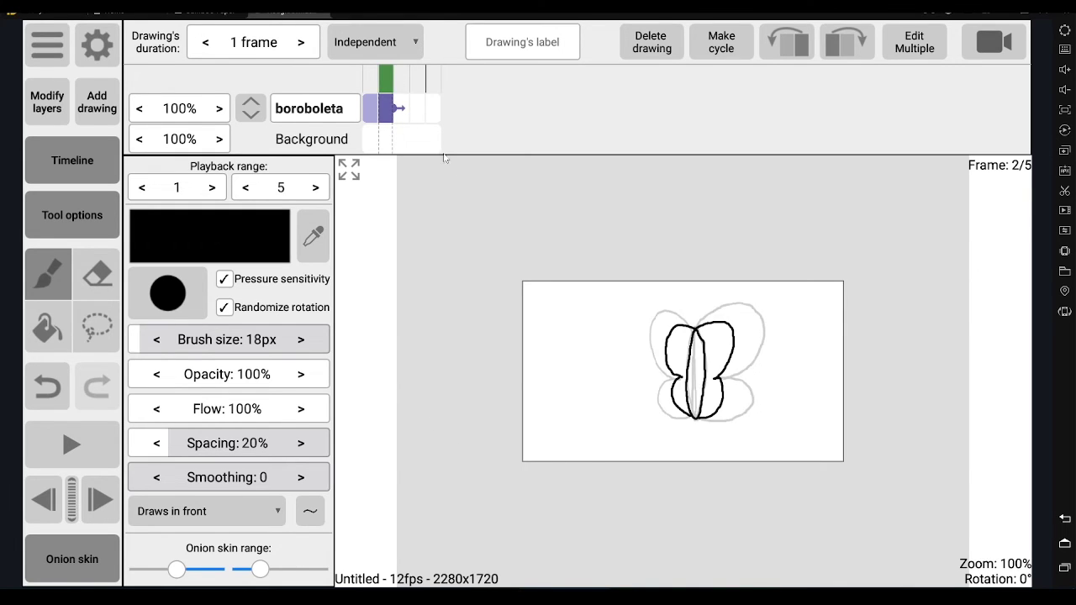
Delete the open-winged butterfly drawing, shortening the animation to four frames
click(373, 82)
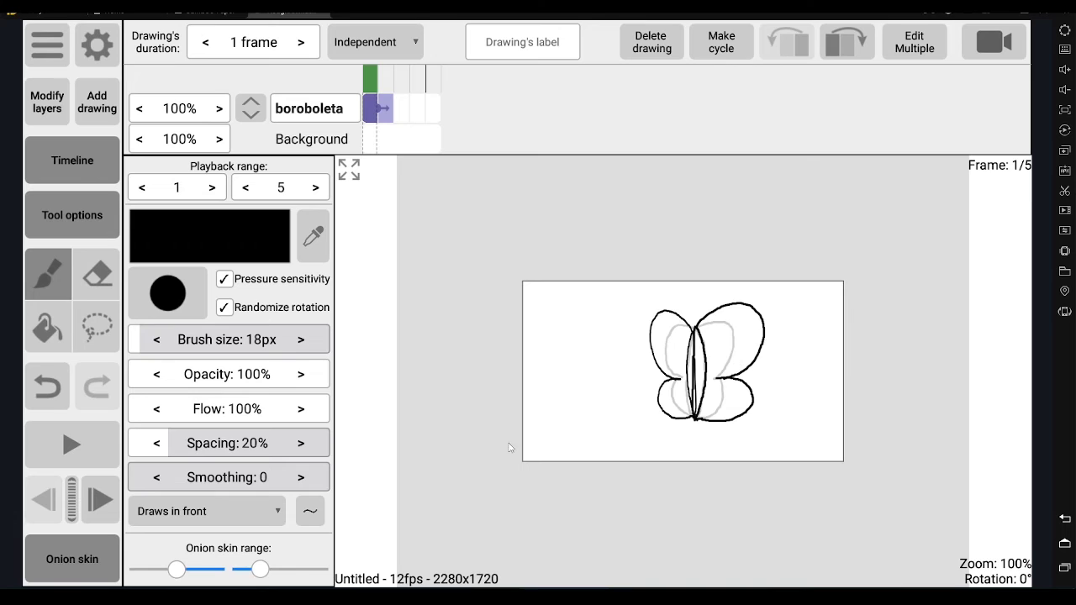
mouse_move(260, 573)
mouse_down()
mouse_move(242, 573)
mouse_move(280, 570)
mouse_up()
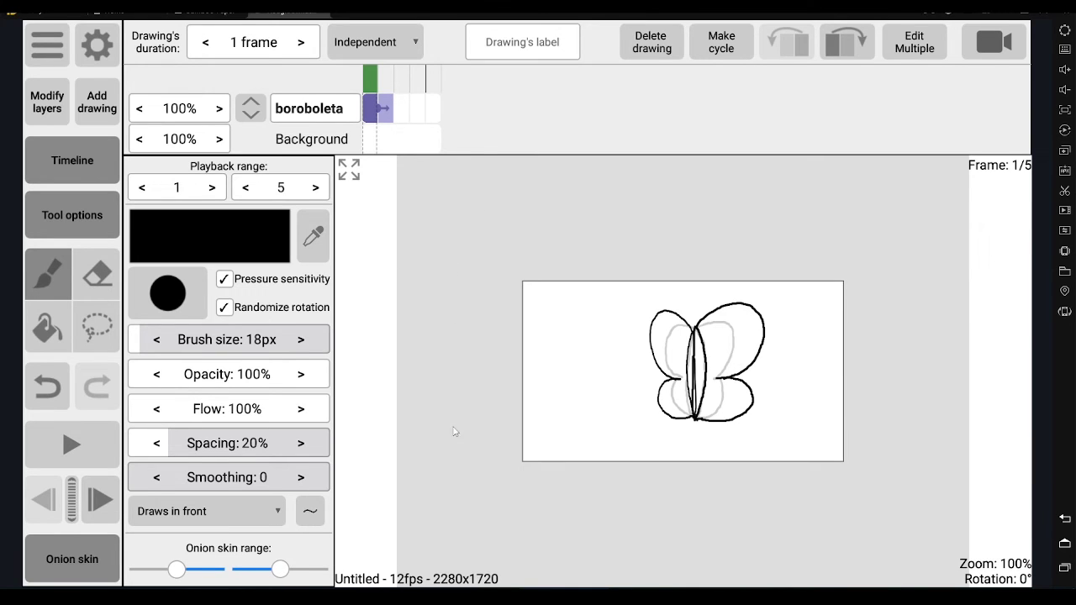
drag(280, 570, 260, 571)
click(401, 80)
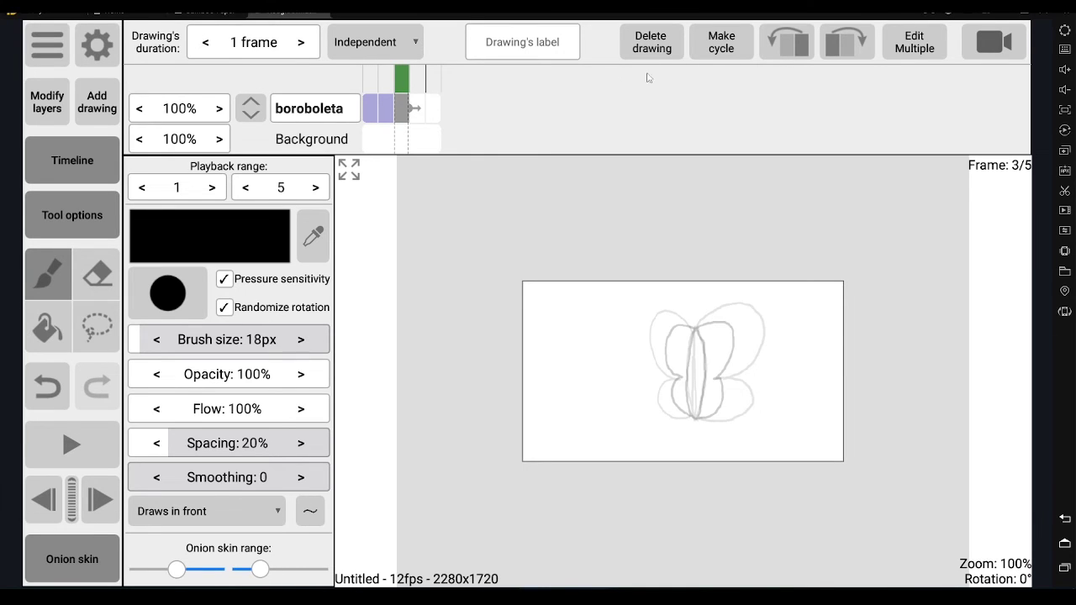
click(664, 50)
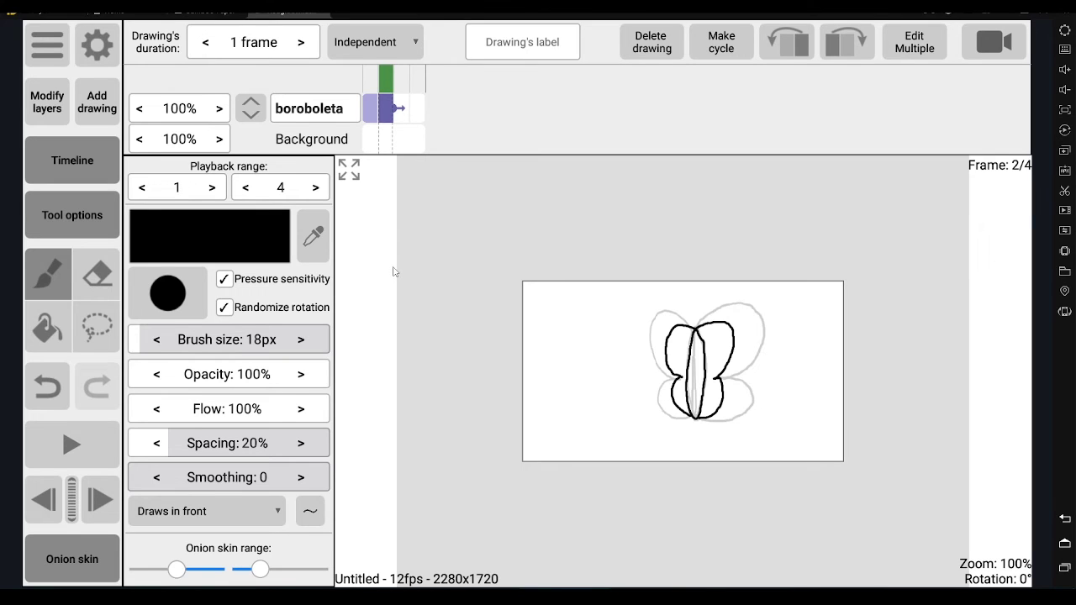
Flip between frames 1 and 2 to check the empty frame 1 against the folded-wing ghost
click(404, 107)
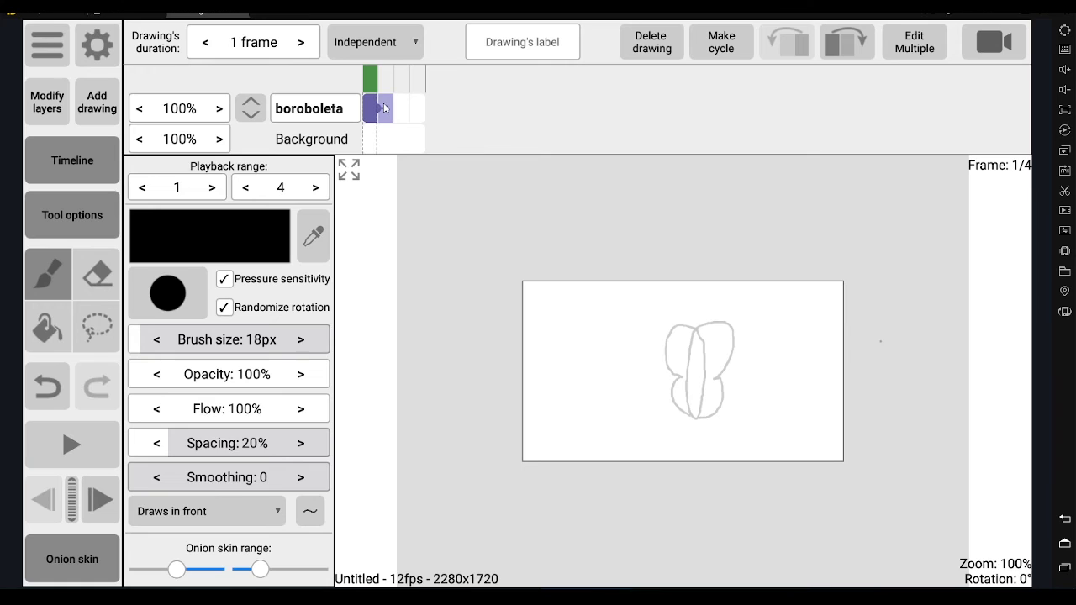
click(383, 106)
click(372, 87)
click(384, 87)
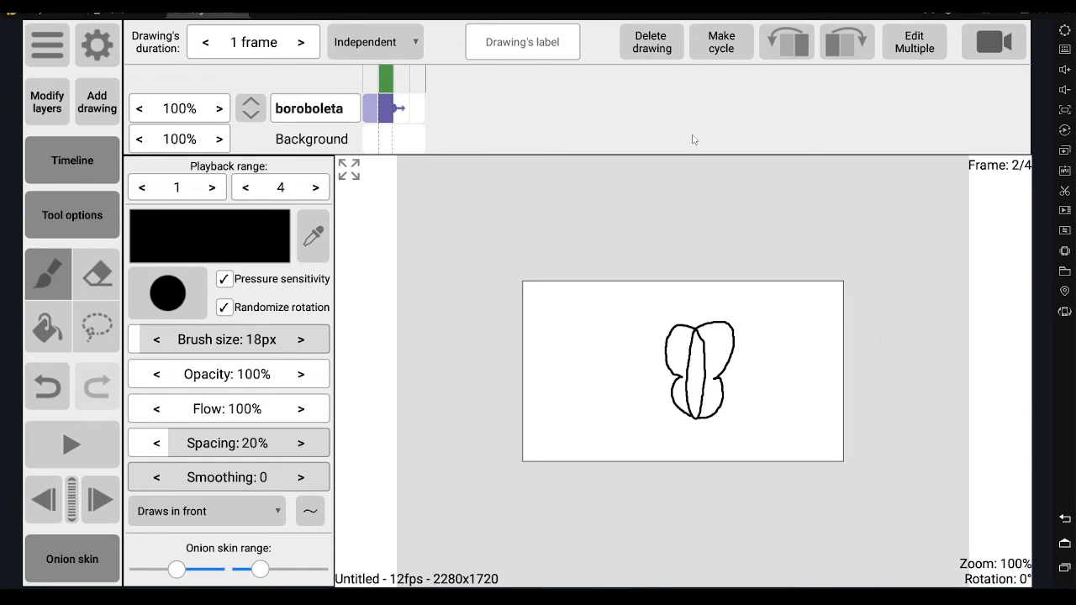
click(370, 117)
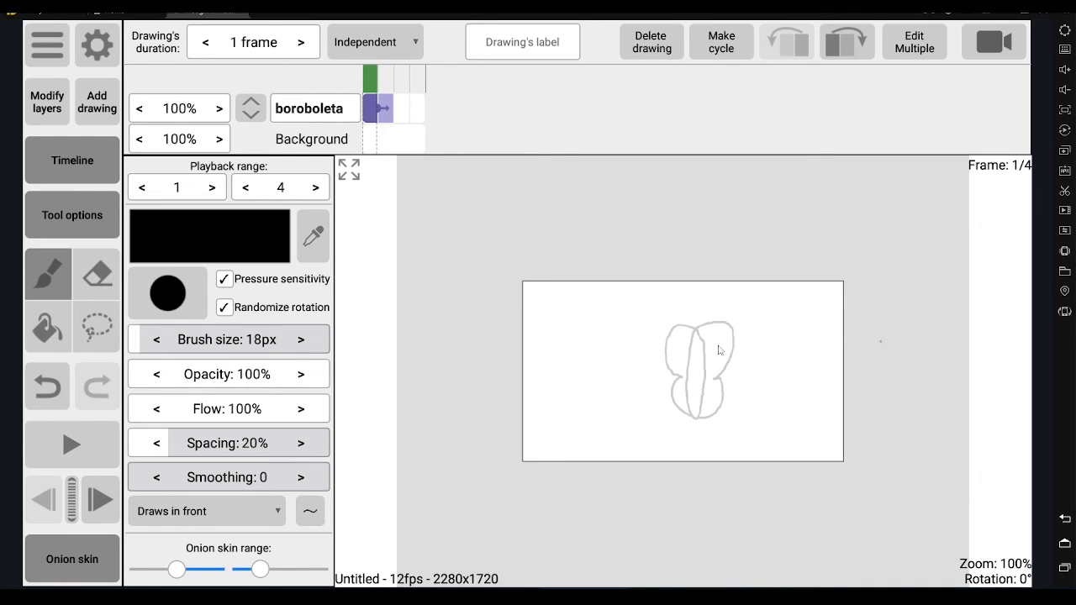
Redraw the open-winged butterfly on frame 1 and test stretching its duration
mouse_move(697, 339)
mouse_down()
mouse_move(682, 330)
mouse_move(695, 415)
mouse_up()
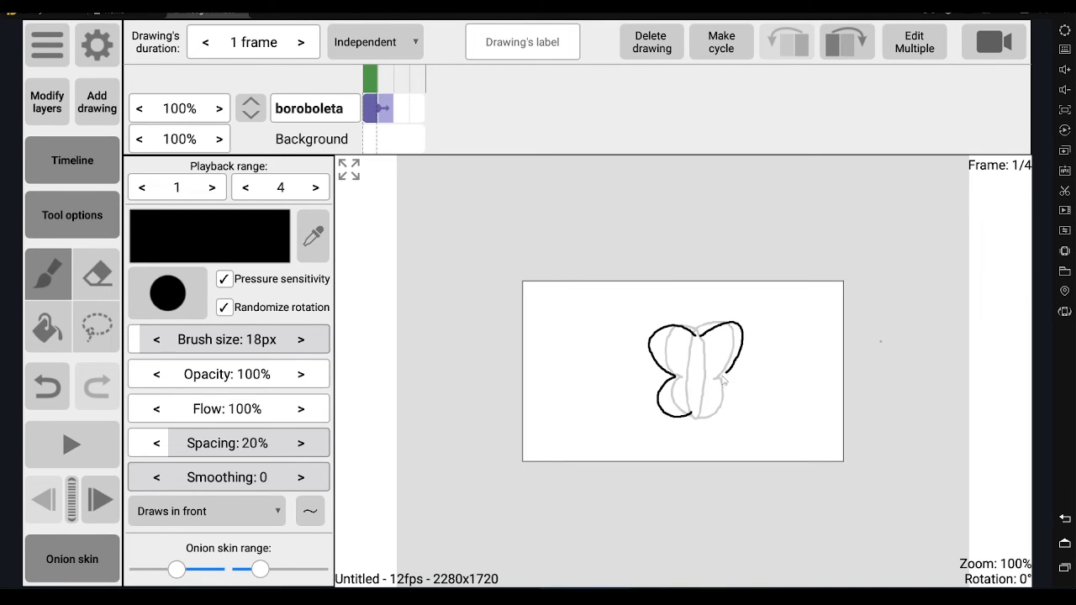
drag(697, 337, 700, 335)
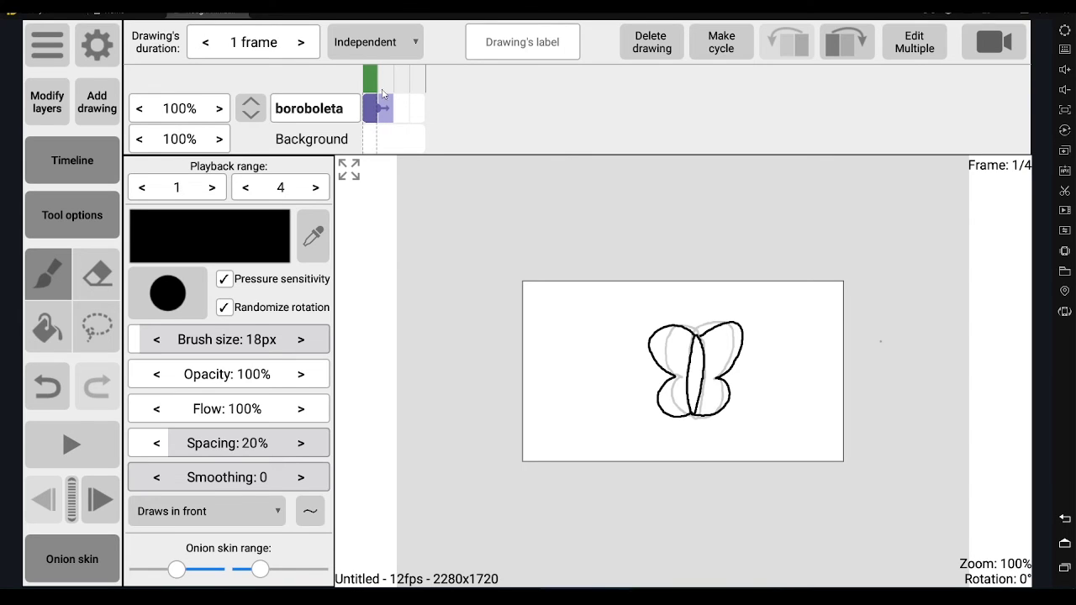
drag(386, 105, 388, 114)
drag(386, 114, 389, 105)
Shift frame 2's drawing one frame later, then move it back to frame 2
click(387, 108)
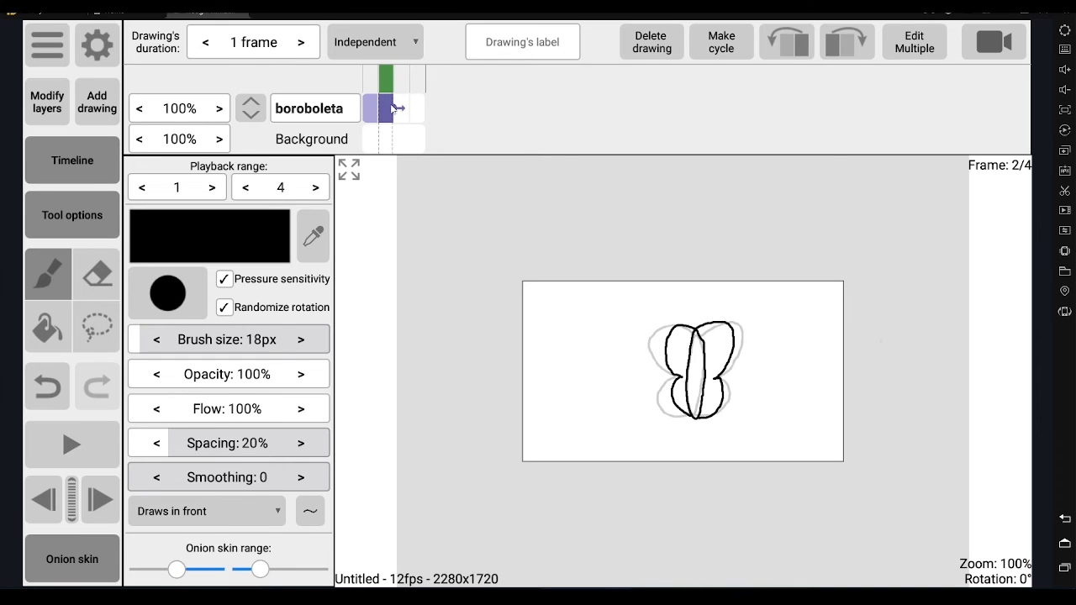
click(851, 54)
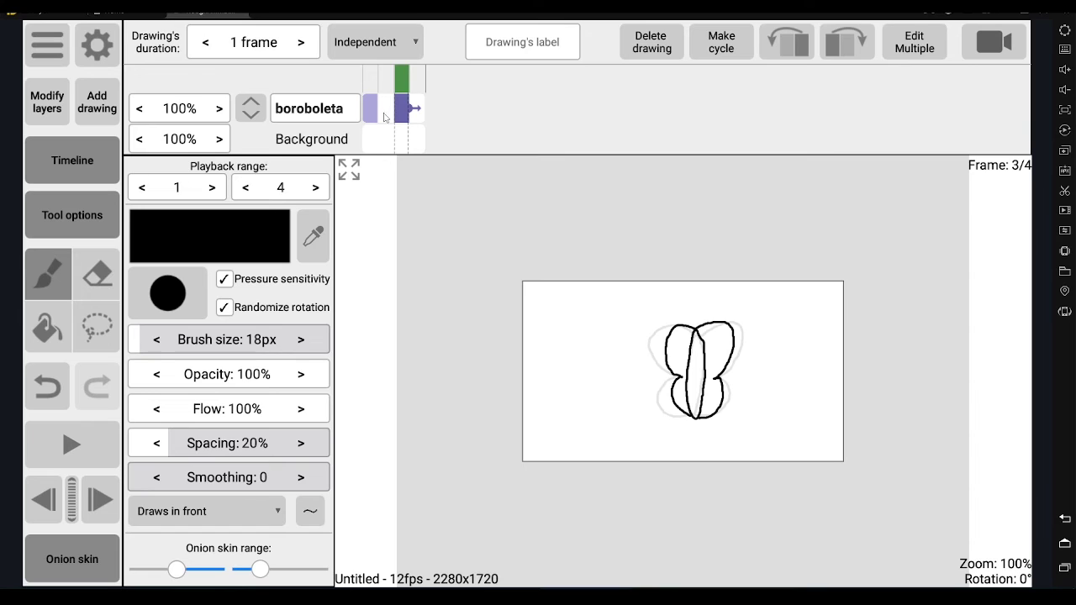
click(804, 44)
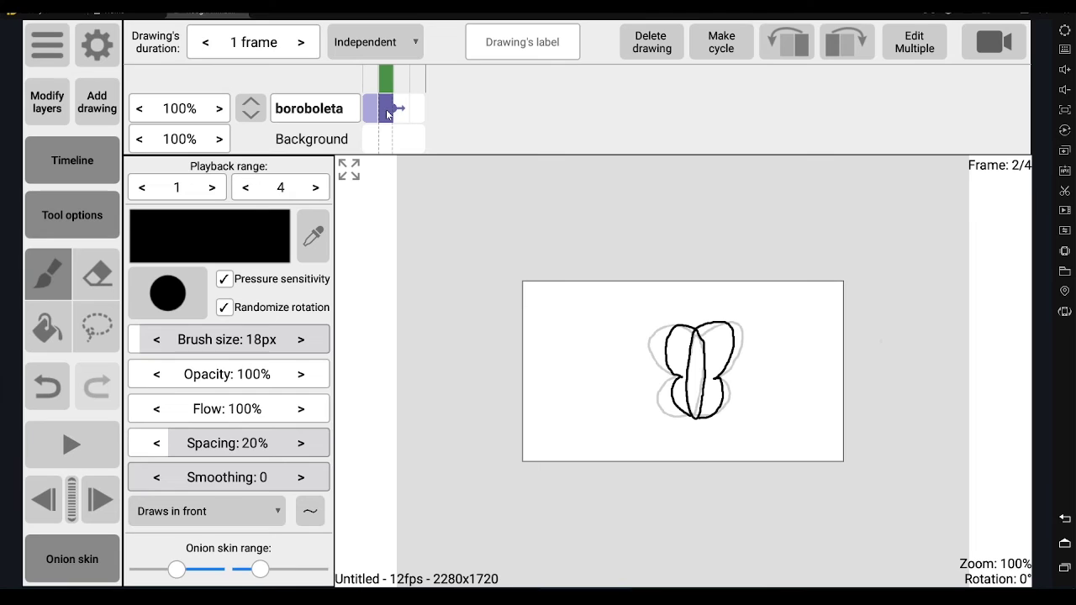
Correct the layer name to 'borboleta'
click(303, 108)
key(BackSpace)
key(Return)
Label frame 1's drawing '1' and frame 2's drawing 'rastro'
click(43, 500)
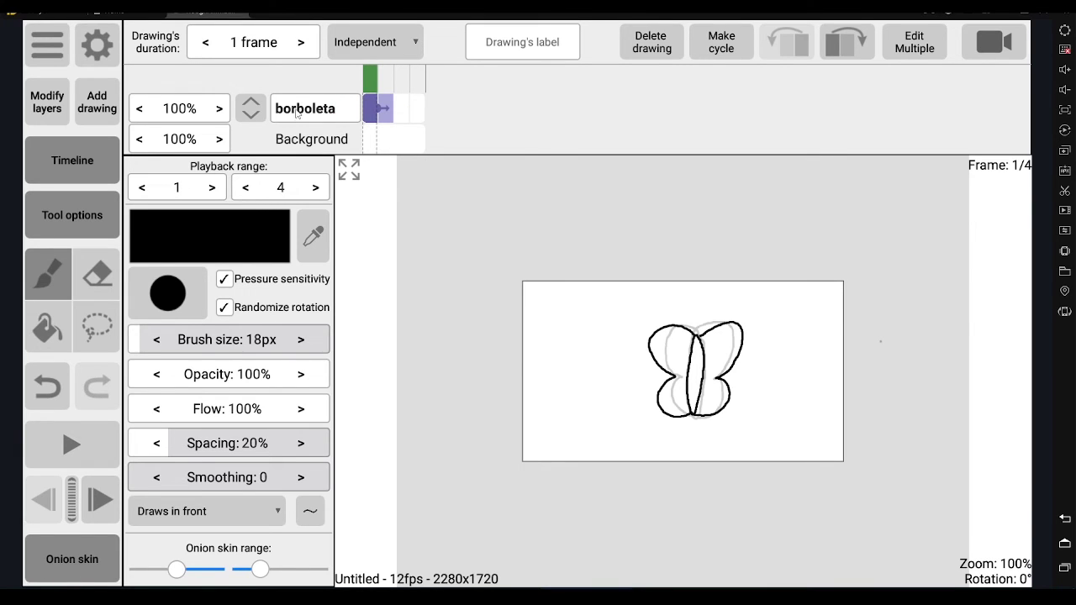
click(534, 49)
text(1)
click(386, 133)
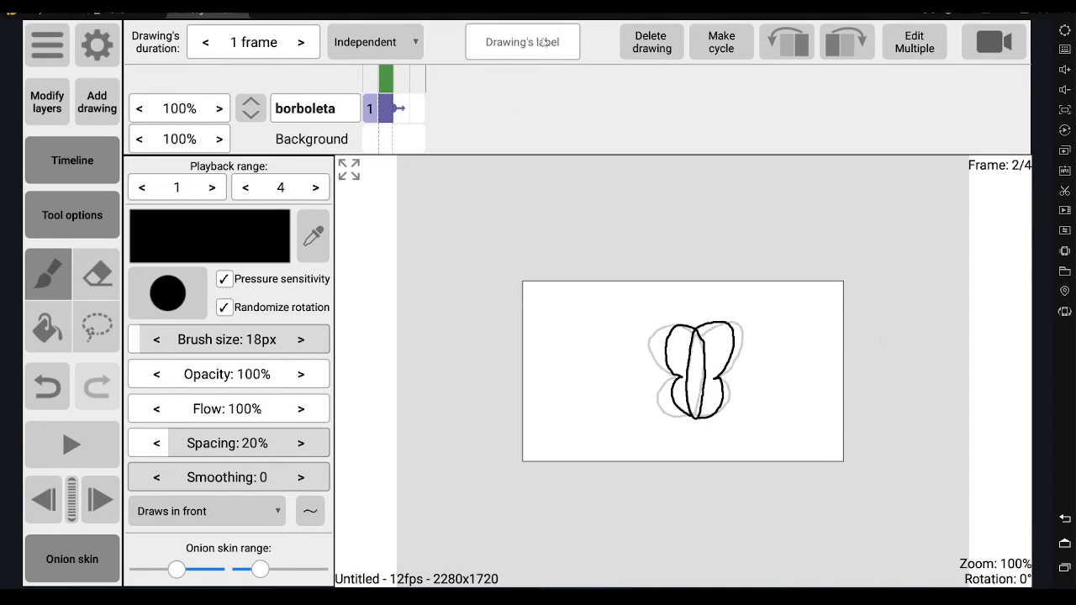
click(370, 116)
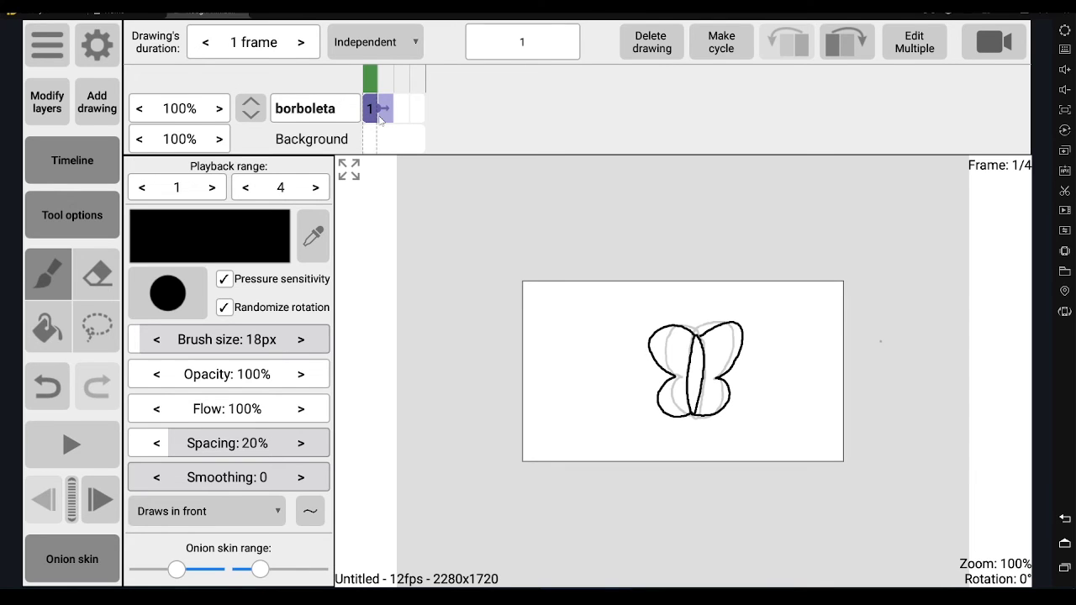
click(384, 120)
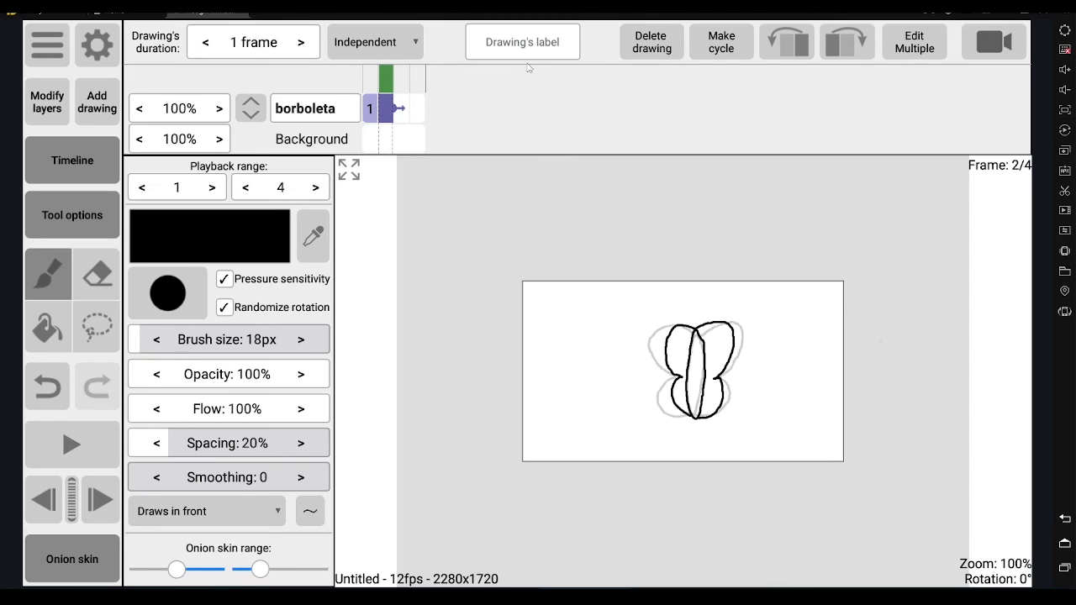
text(rastro)
key(Return)
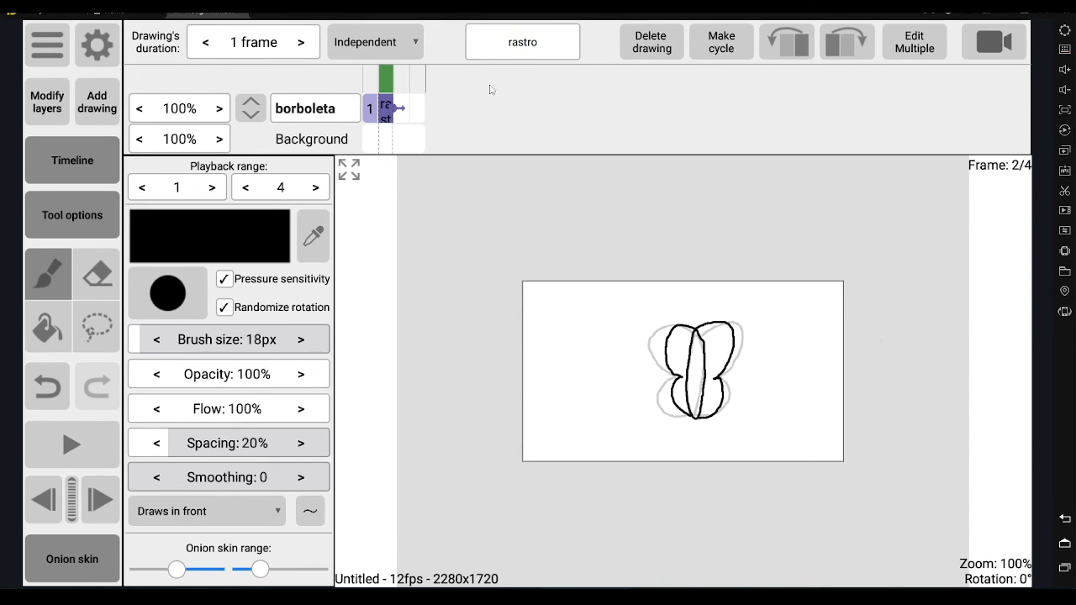
Delete the 'rastro' and '1' labels so both butterfly drawings are unlabeled
click(375, 118)
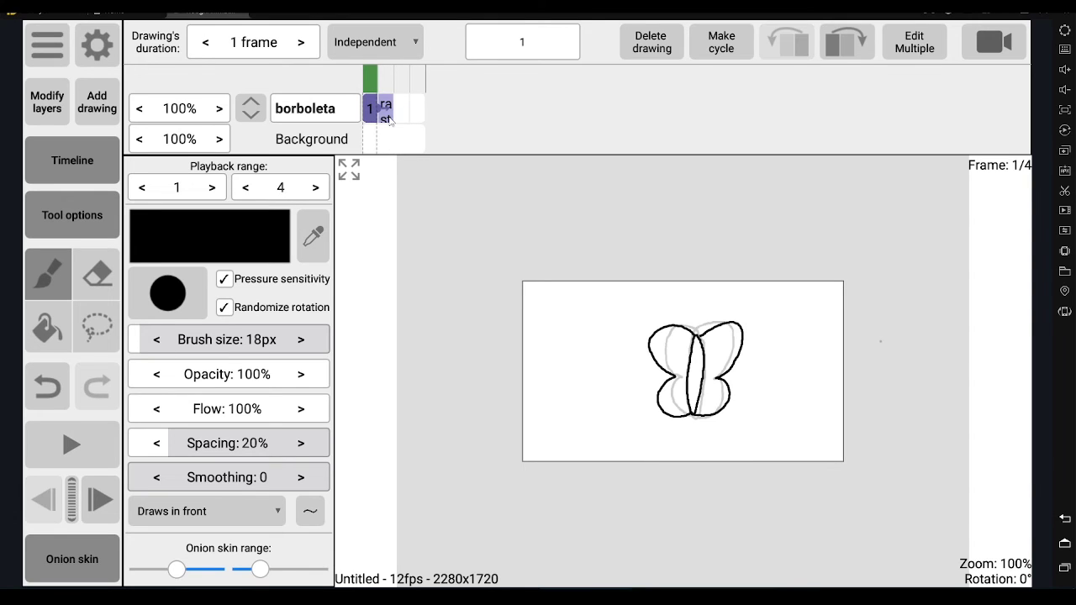
click(389, 119)
click(528, 48)
key(BackSpace)
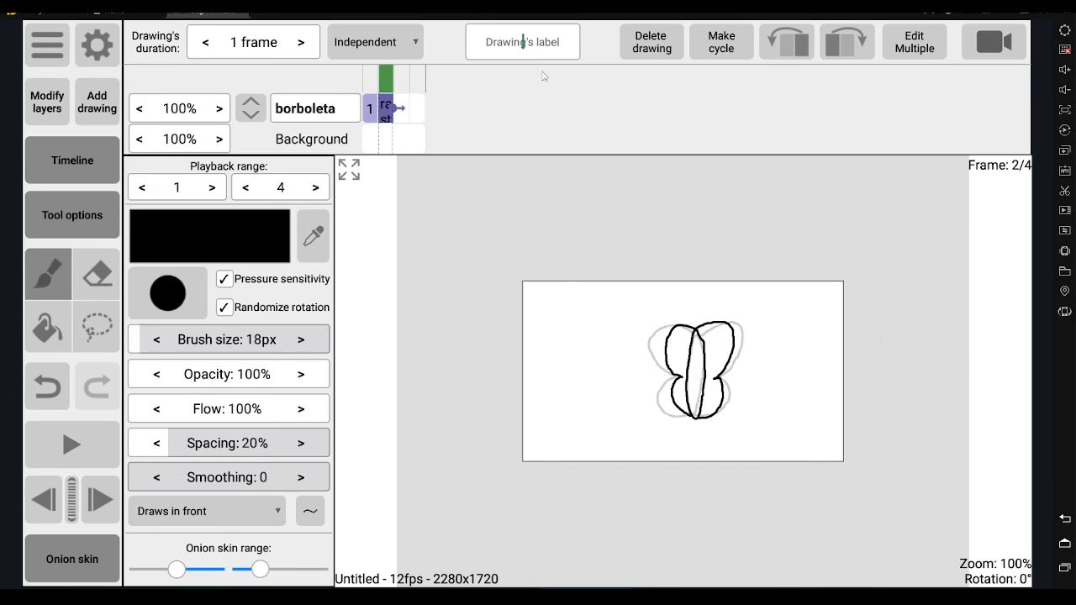
click(381, 118)
click(371, 111)
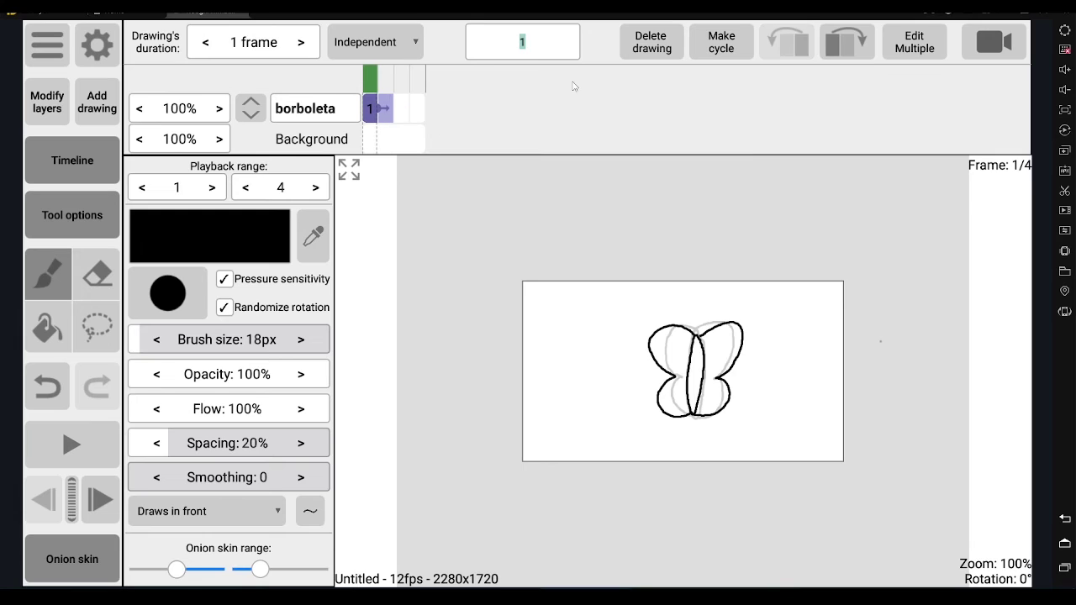
key(BackSpace)
click(97, 102)
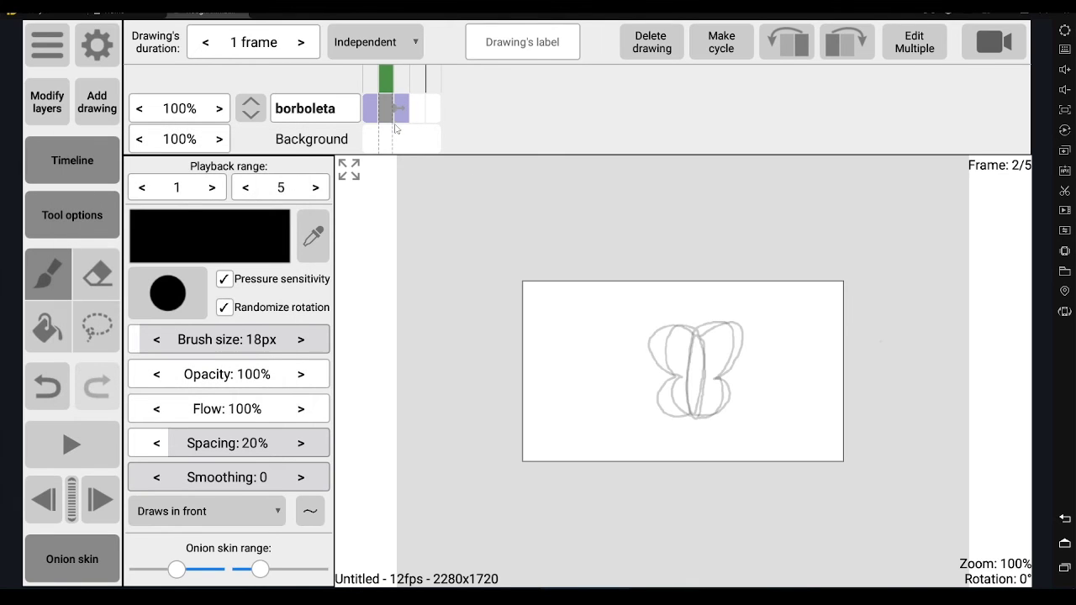
Check the frames, then use the add-drawing options to insert a blank drawing after frame 1
click(418, 108)
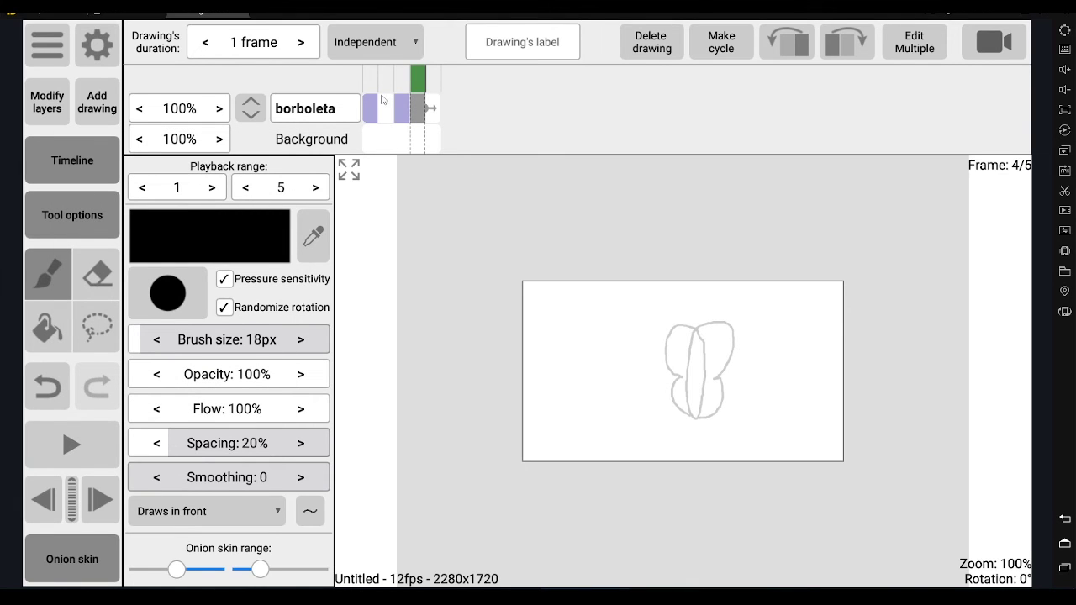
click(387, 88)
click(97, 102)
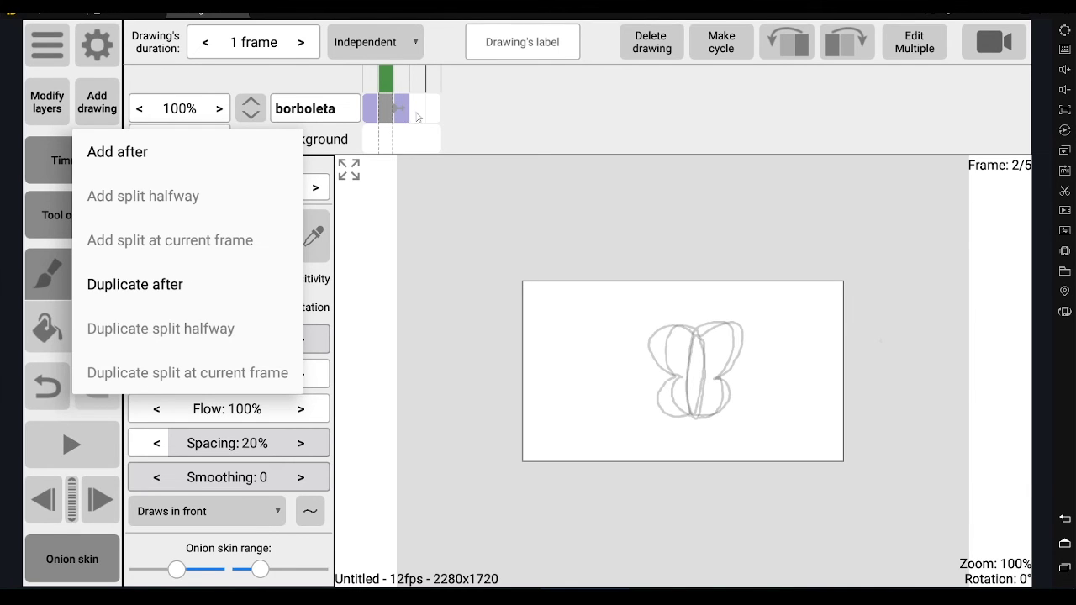
Add empty Layer 2 above borboleta from the Modify layers options
click(48, 116)
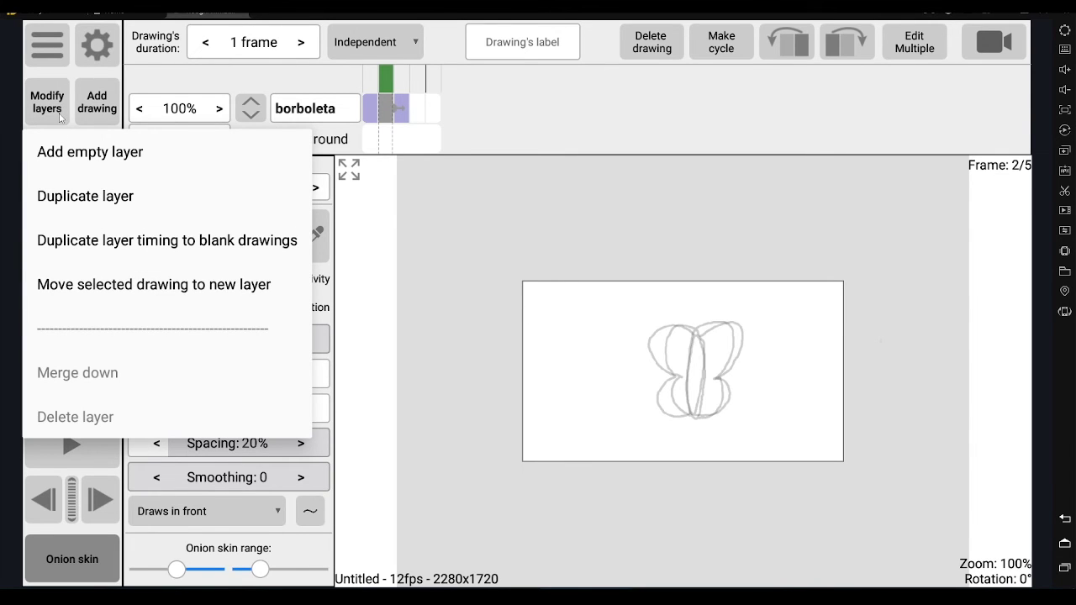
click(504, 204)
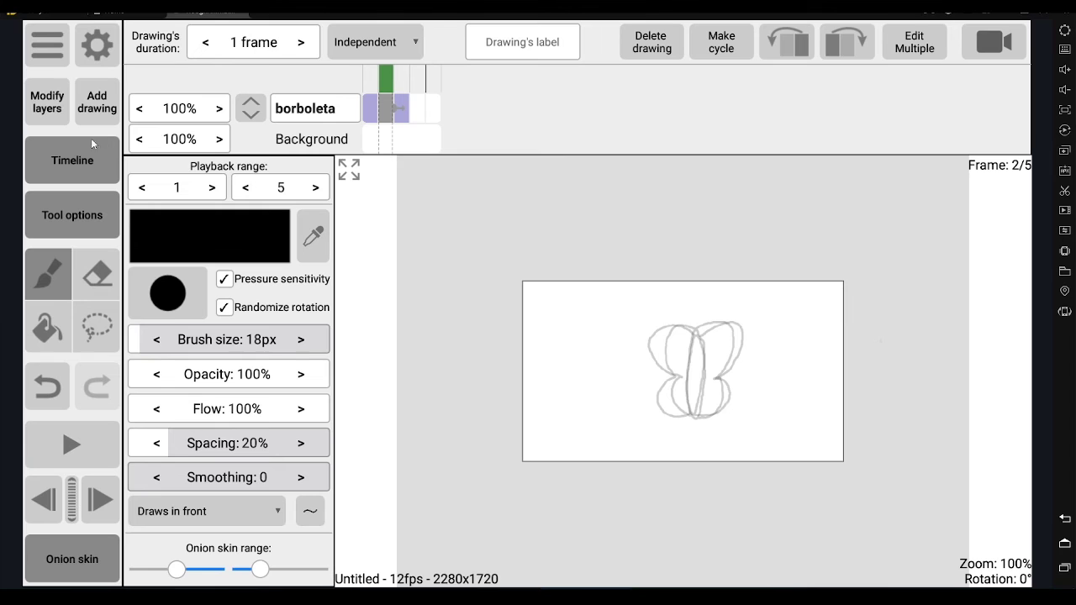
click(53, 110)
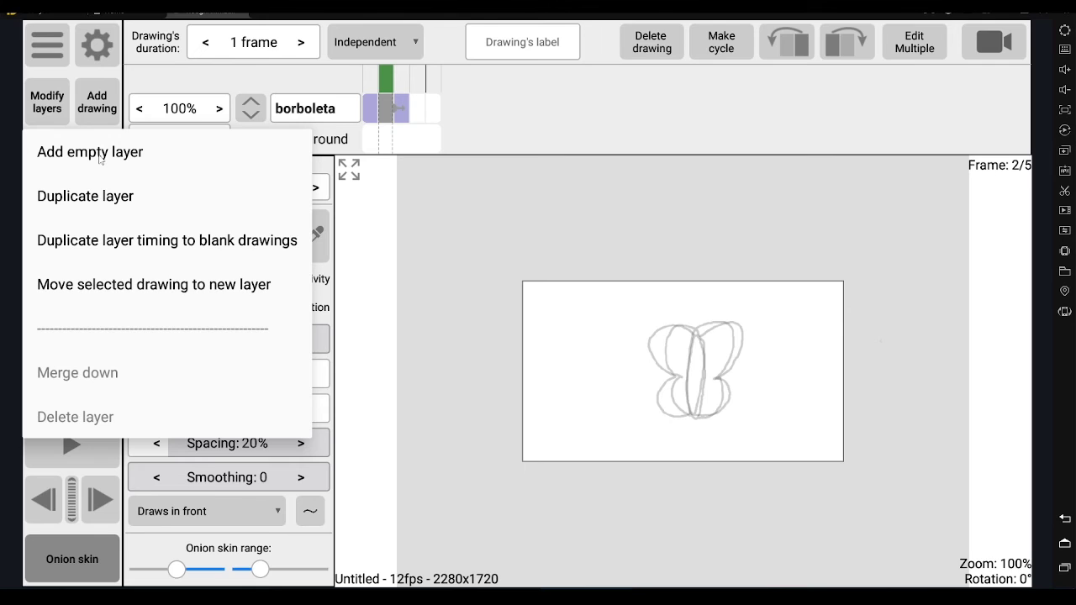
click(99, 159)
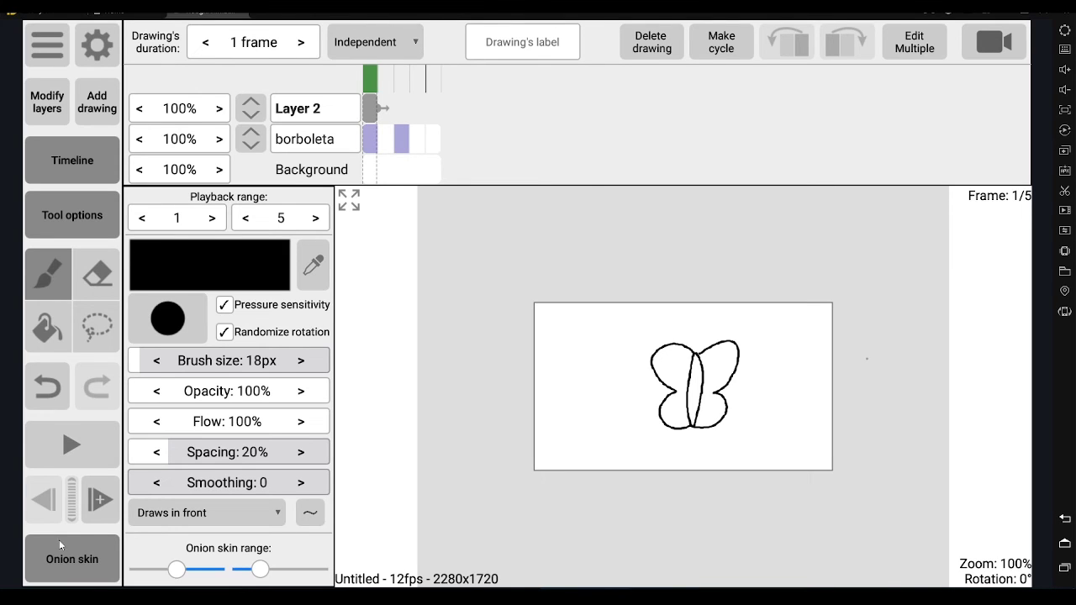
click(100, 502)
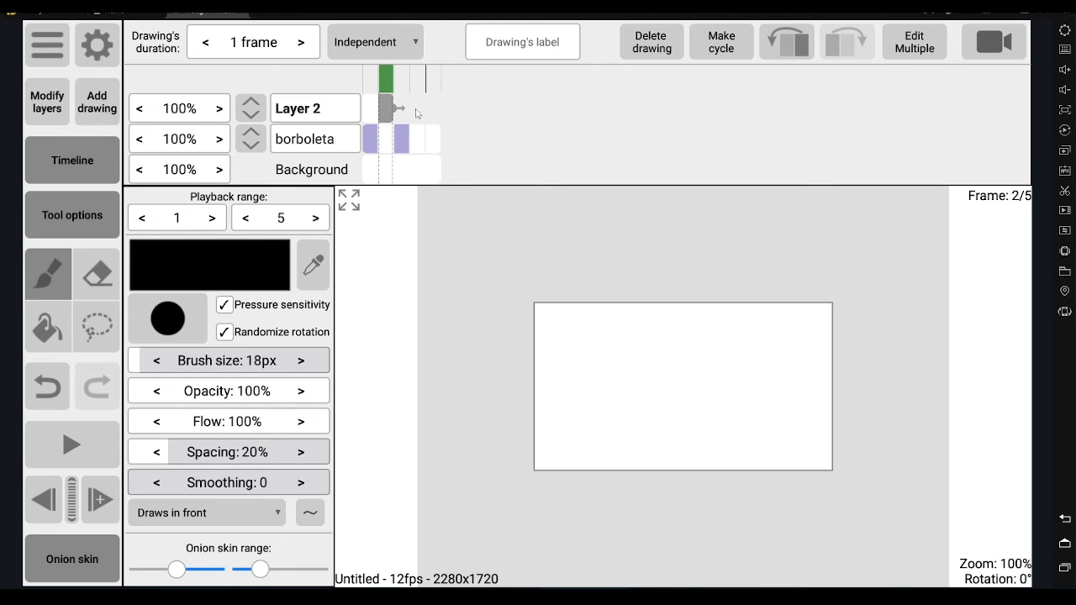
click(102, 503)
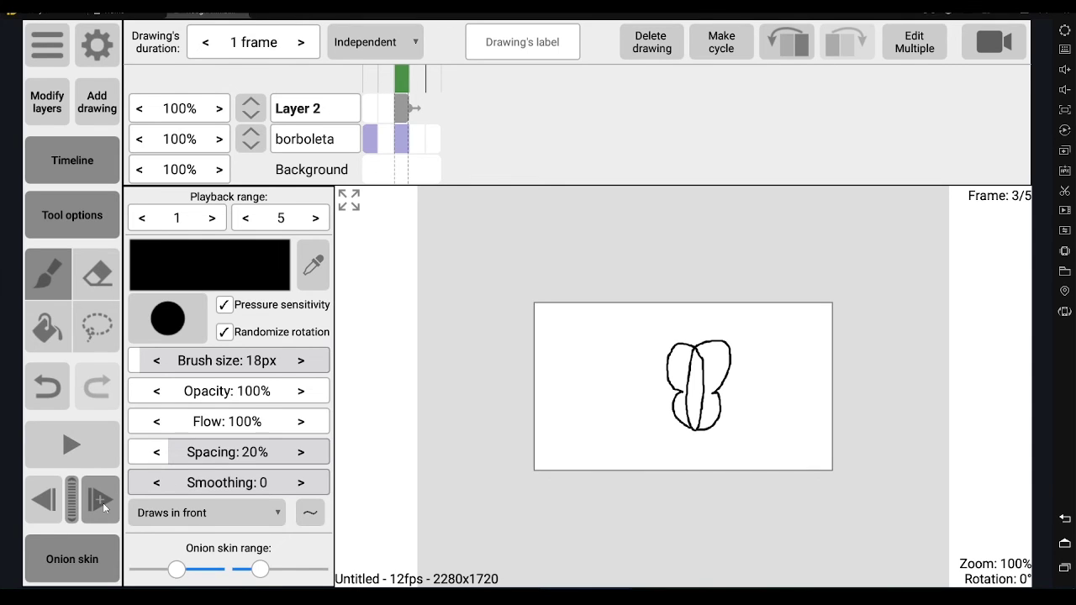
click(410, 139)
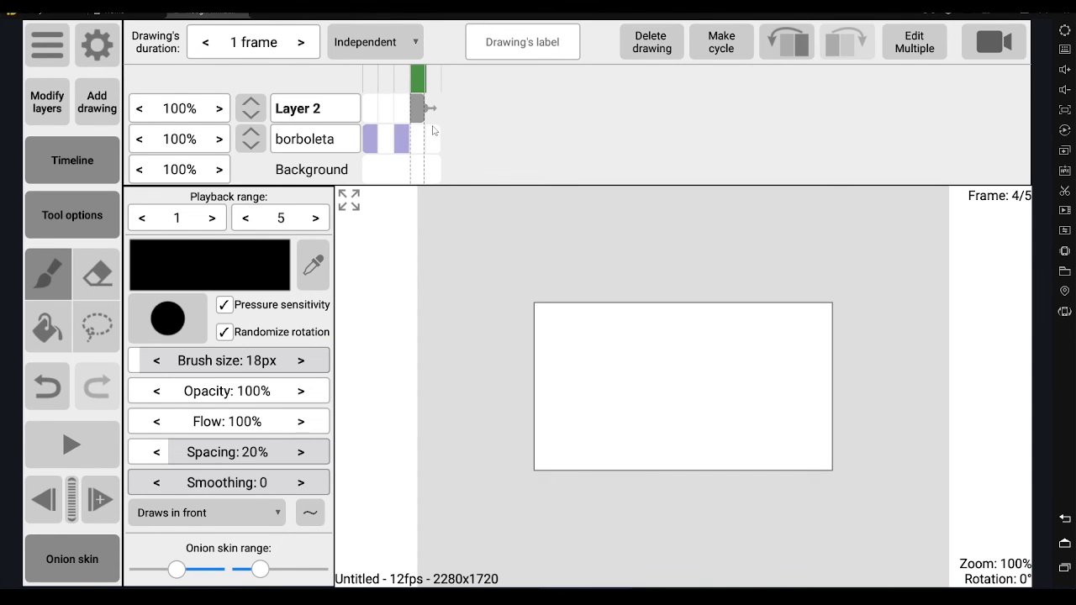
click(98, 501)
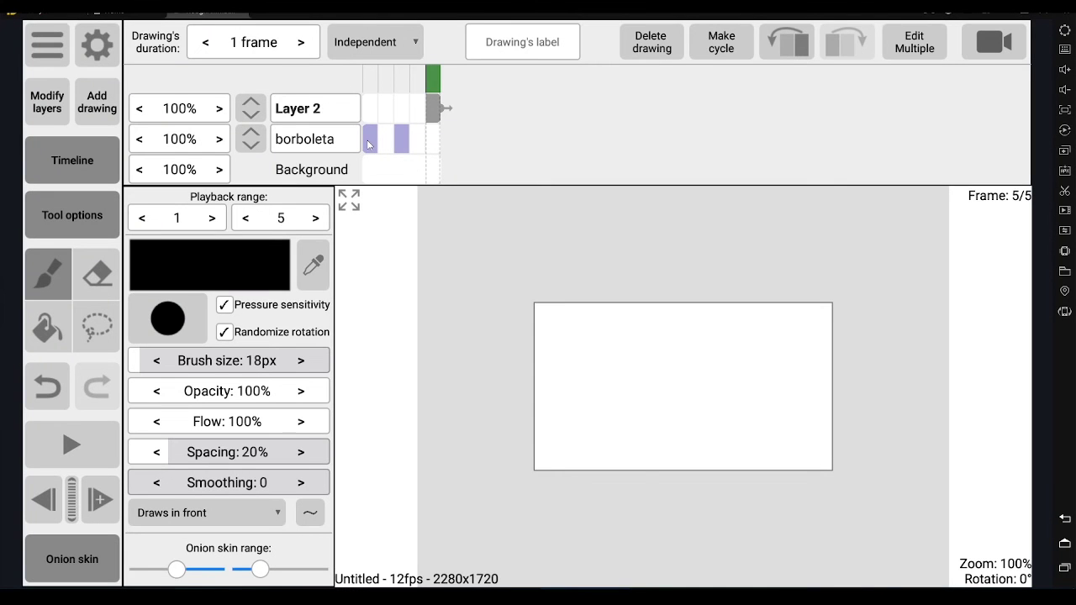
click(368, 143)
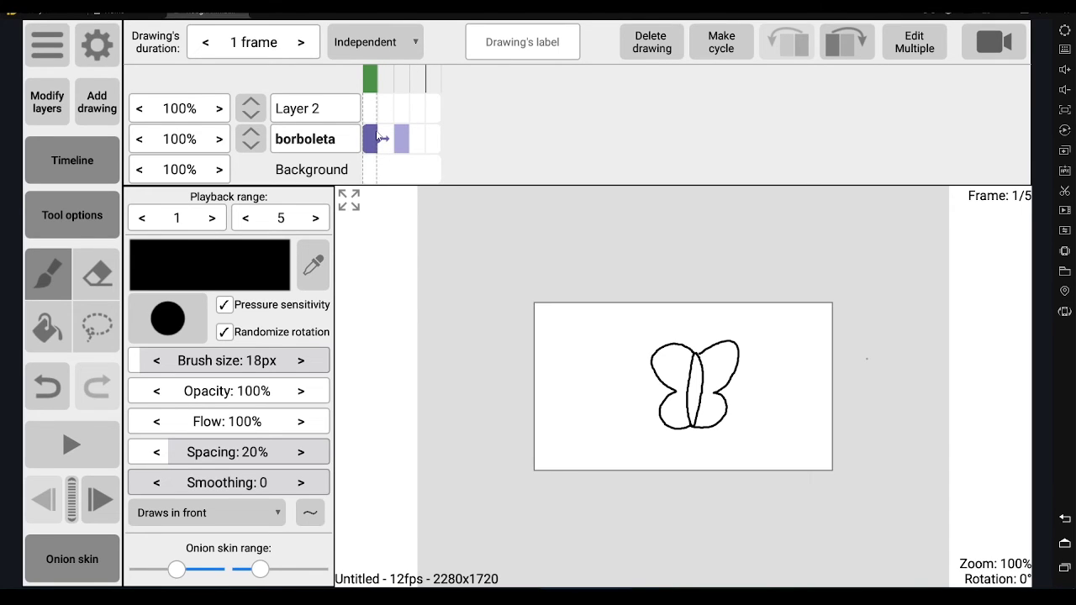
Keep Independent timing and test stretching the first butterfly drawing to 7, then 3 frames
click(374, 48)
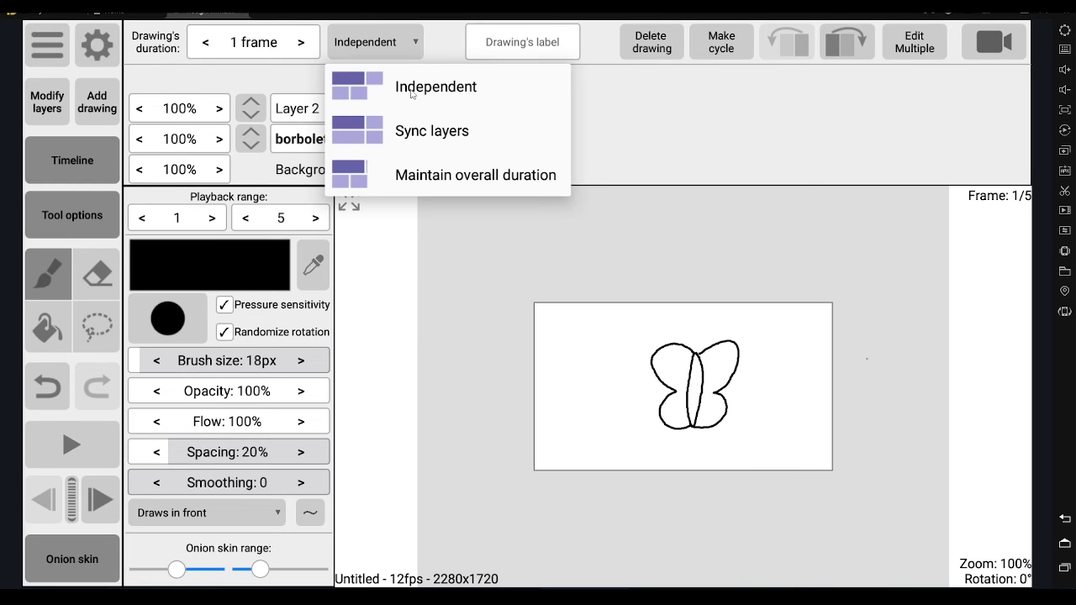
click(354, 86)
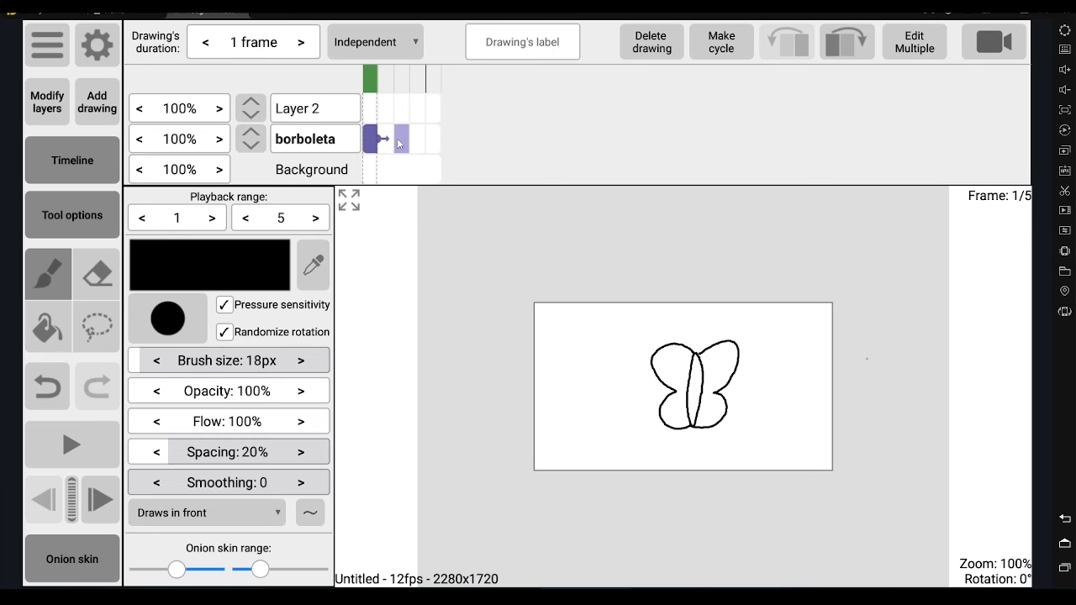
drag(396, 140, 470, 145)
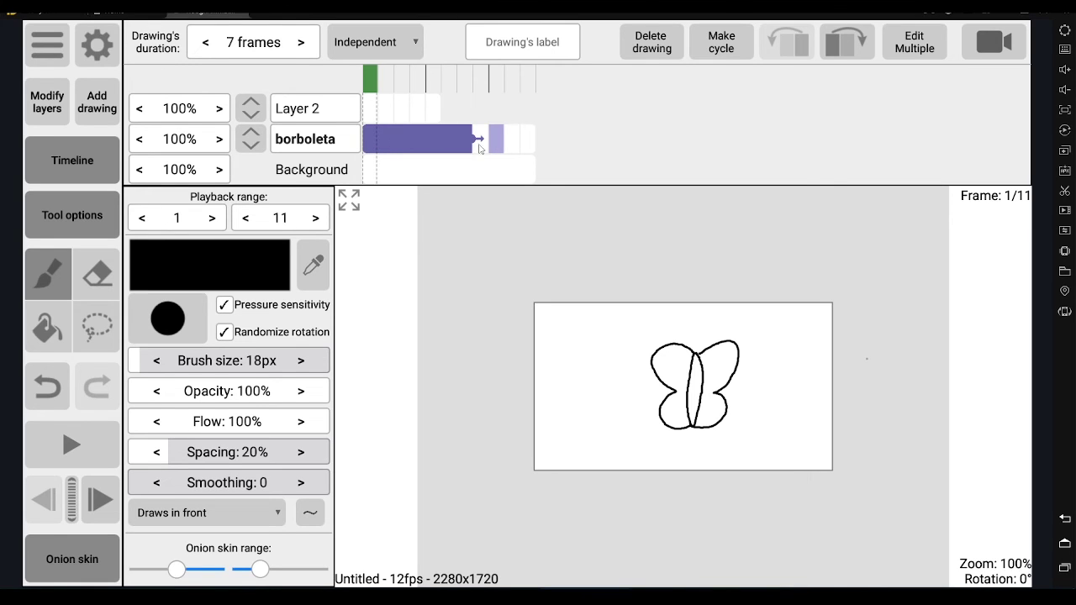
drag(472, 141, 375, 140)
Switch timing to Sync layers, test-stretch the first drawing, and restore it to 1 frame
click(375, 44)
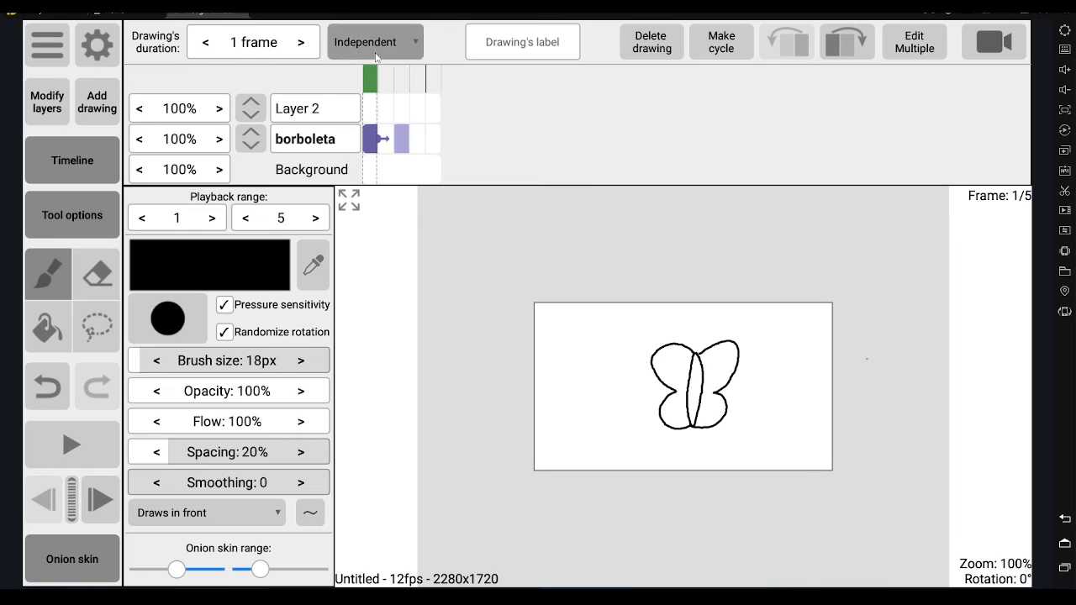
click(368, 144)
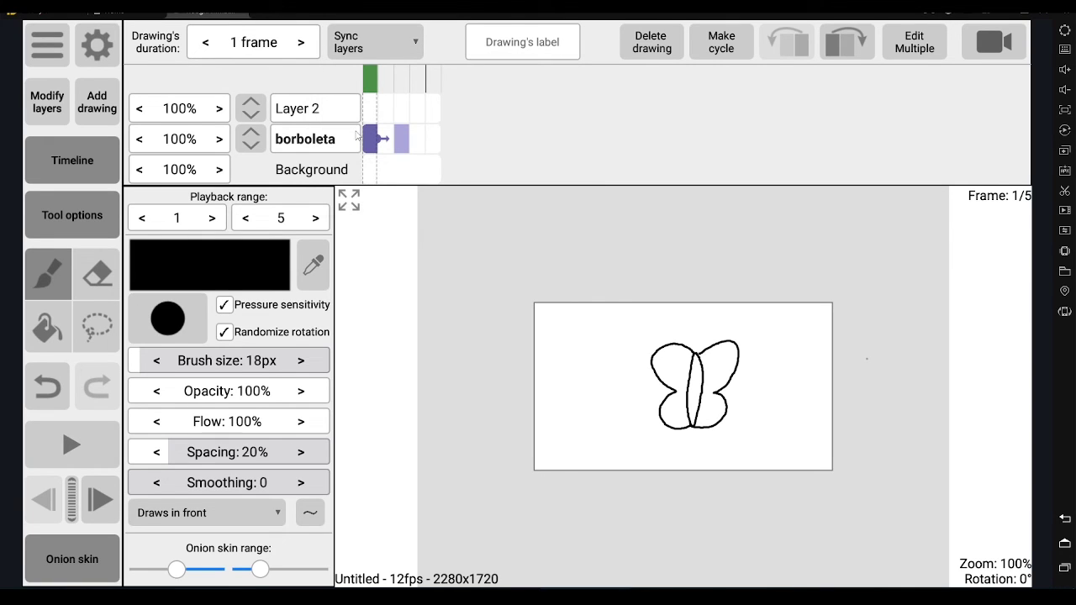
mouse_move(385, 145)
mouse_down()
mouse_move(840, 158)
mouse_move(399, 167)
mouse_up()
drag(384, 139, 375, 150)
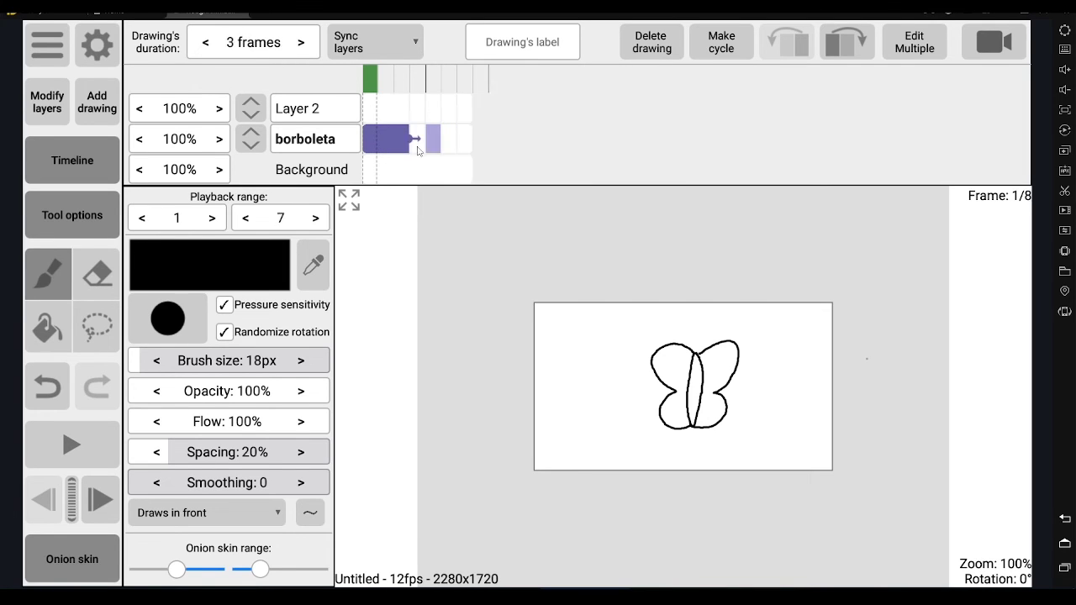
click(374, 41)
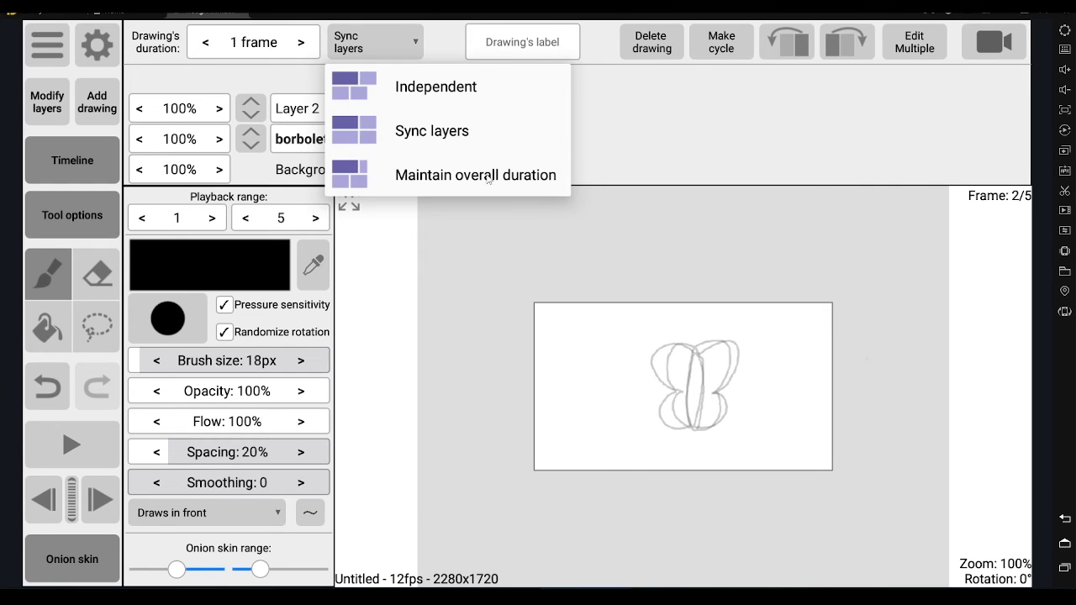
Try Maintain overall duration timing on the first borboleta drawing, then undo
click(488, 174)
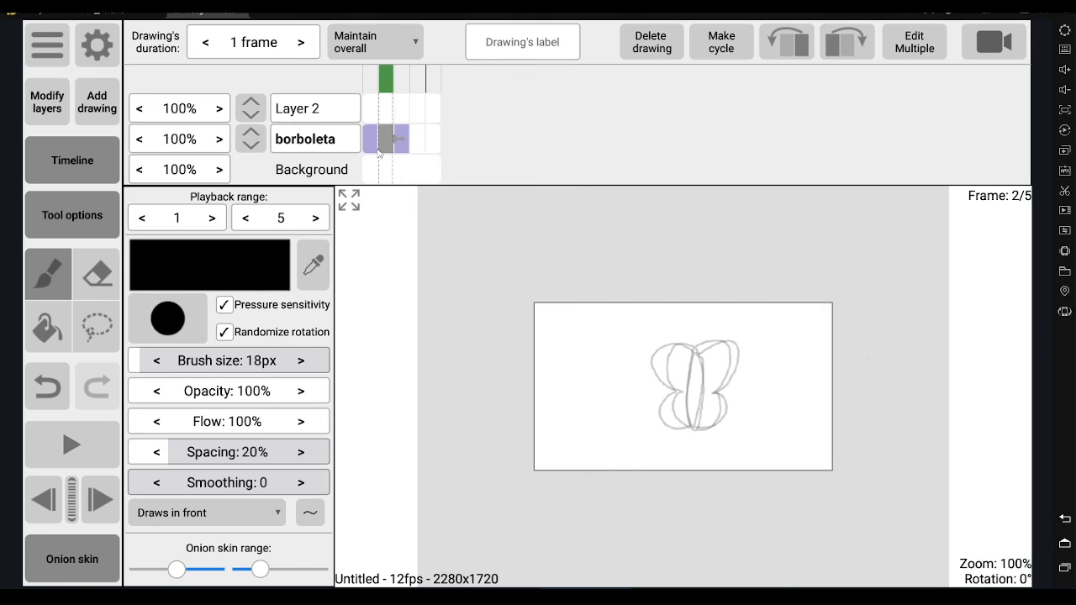
click(375, 151)
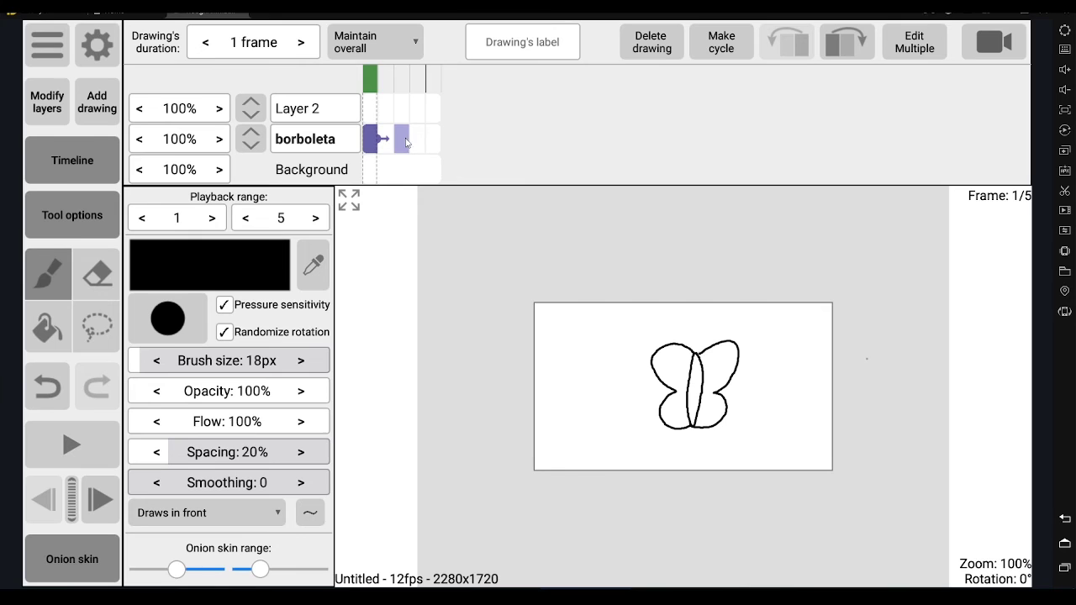
key(ctrl+z)
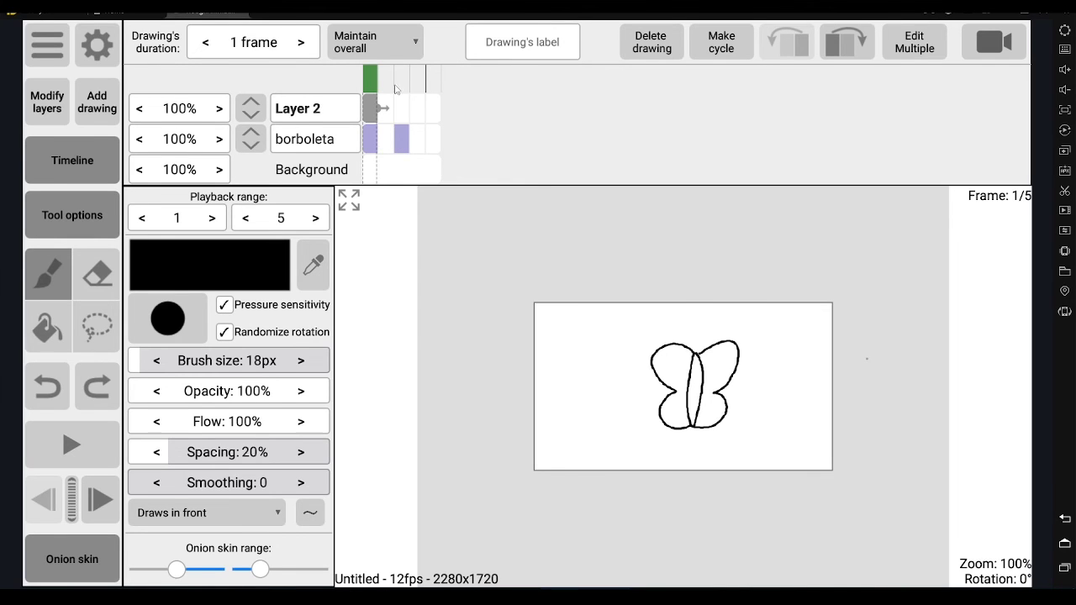
Set timing back to Independent and undo to remove the extra blank drawing
click(388, 50)
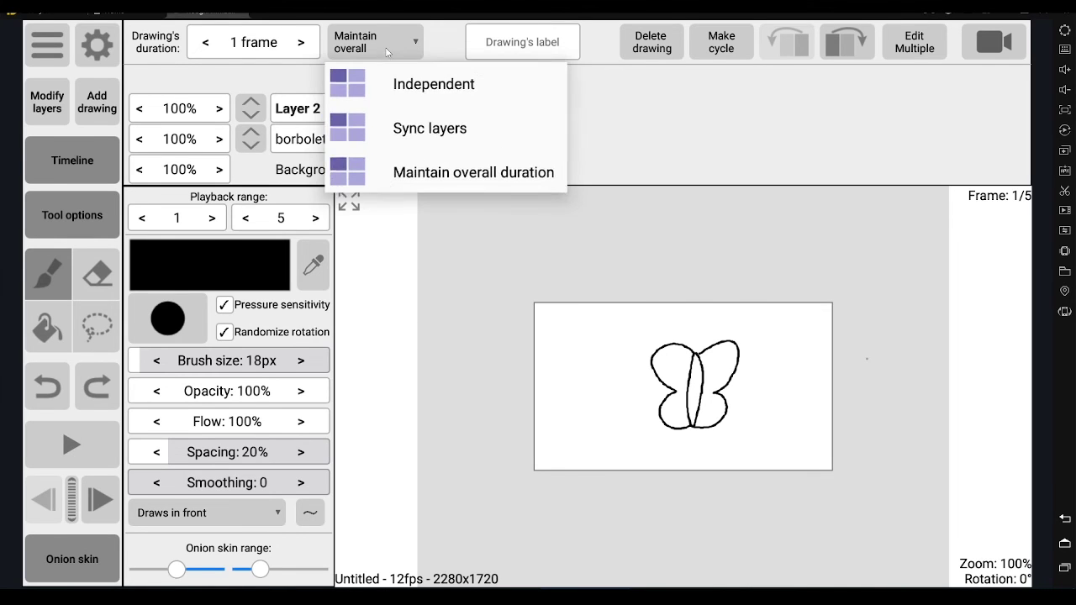
click(420, 87)
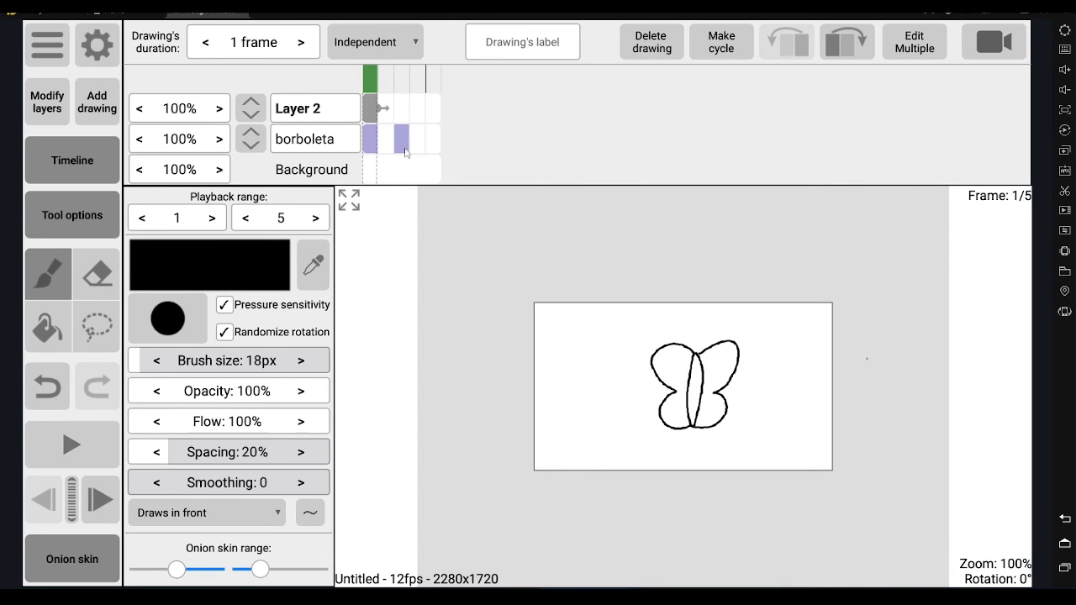
click(393, 47)
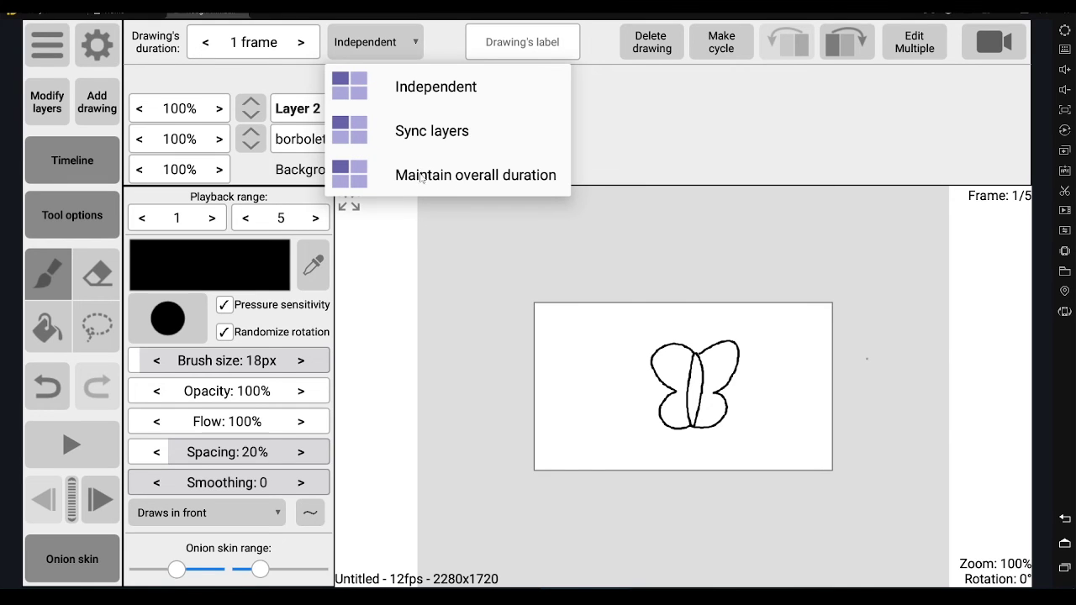
click(439, 250)
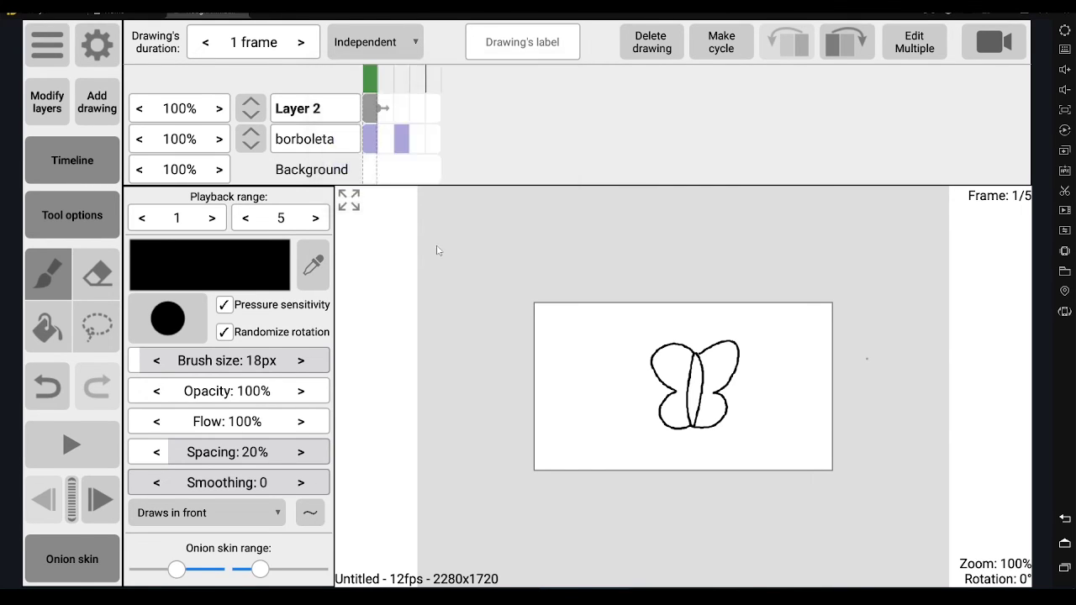
key(ctrl+z)
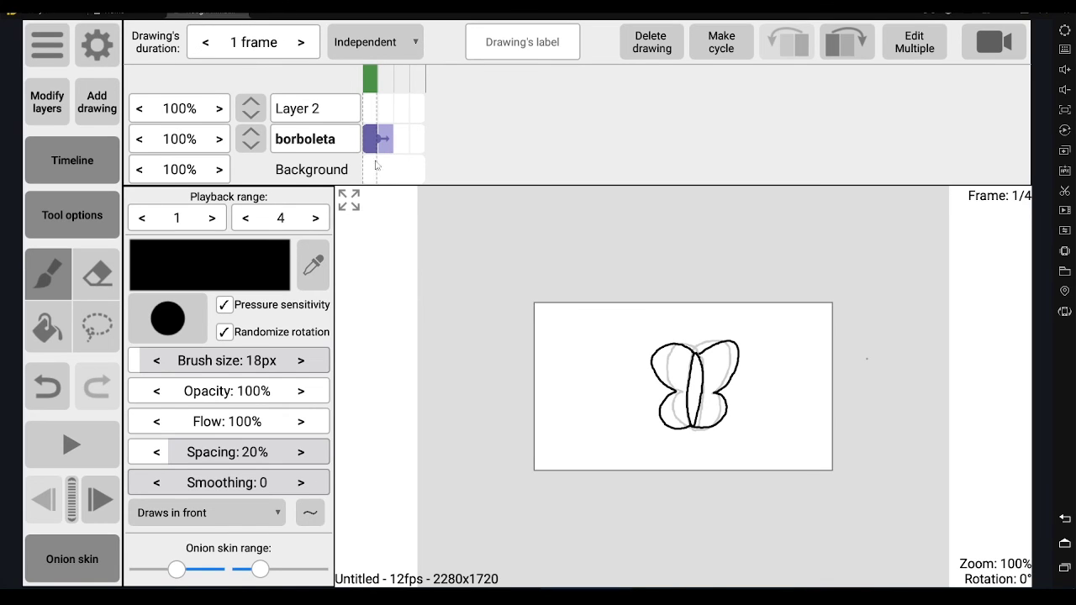
Try lengthening the borboleta drawing to 3 frames, then restore it to 1 frame
mouse_move(389, 144)
mouse_down()
mouse_move(492, 149)
mouse_move(393, 146)
mouse_up()
click(300, 43)
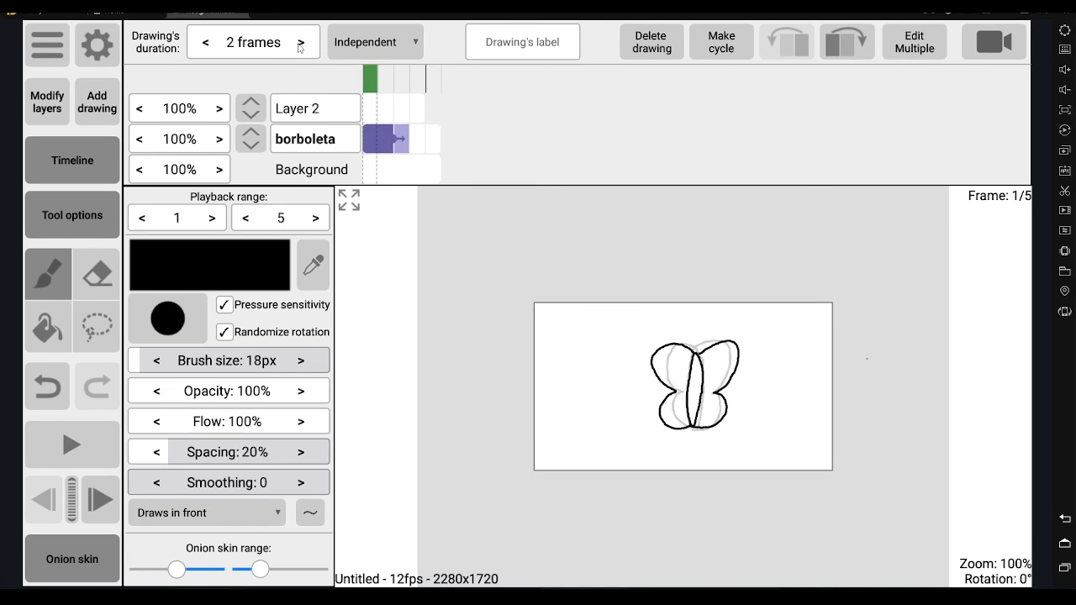
click(299, 43)
click(206, 43)
click(206, 42)
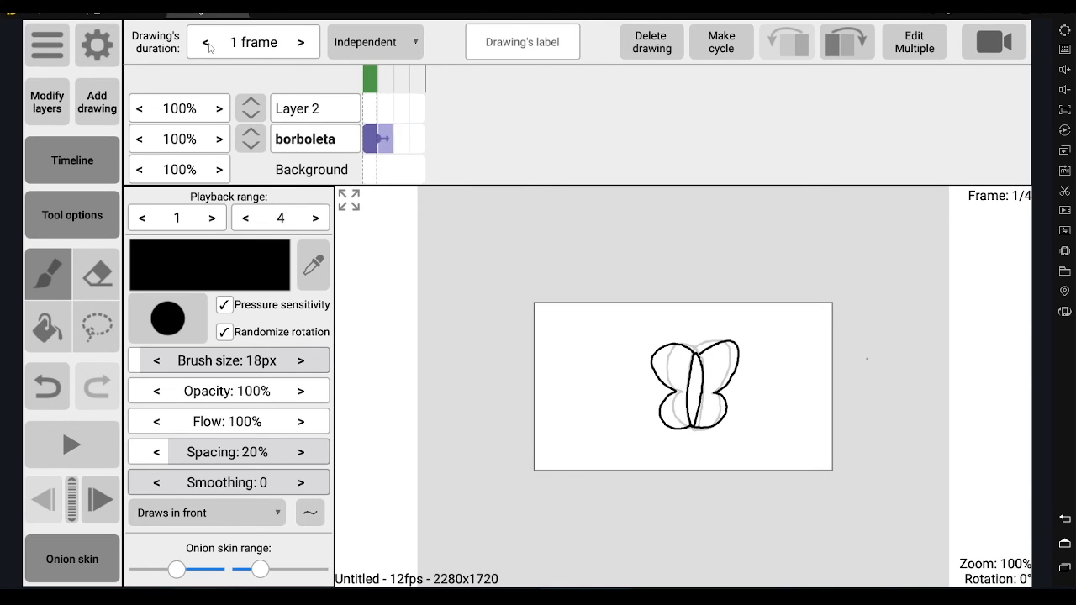
click(386, 140)
mouse_move(412, 145)
mouse_down()
mouse_move(554, 139)
mouse_move(446, 140)
mouse_move(414, 154)
mouse_up()
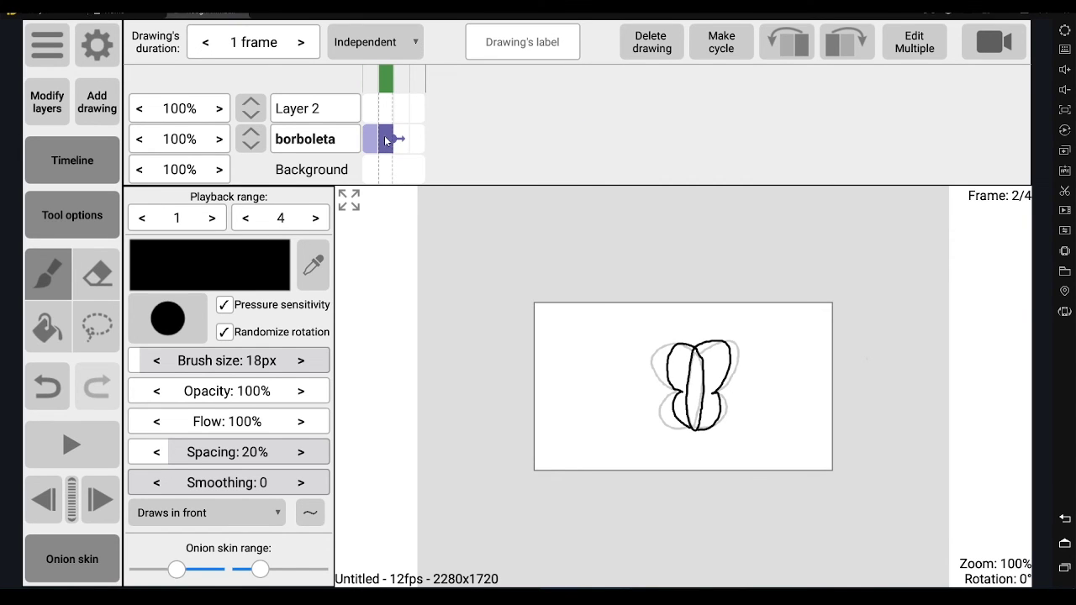
Duplicate the frame 2 narrow-winged butterfly into a new frame 3 and compare the two
click(102, 110)
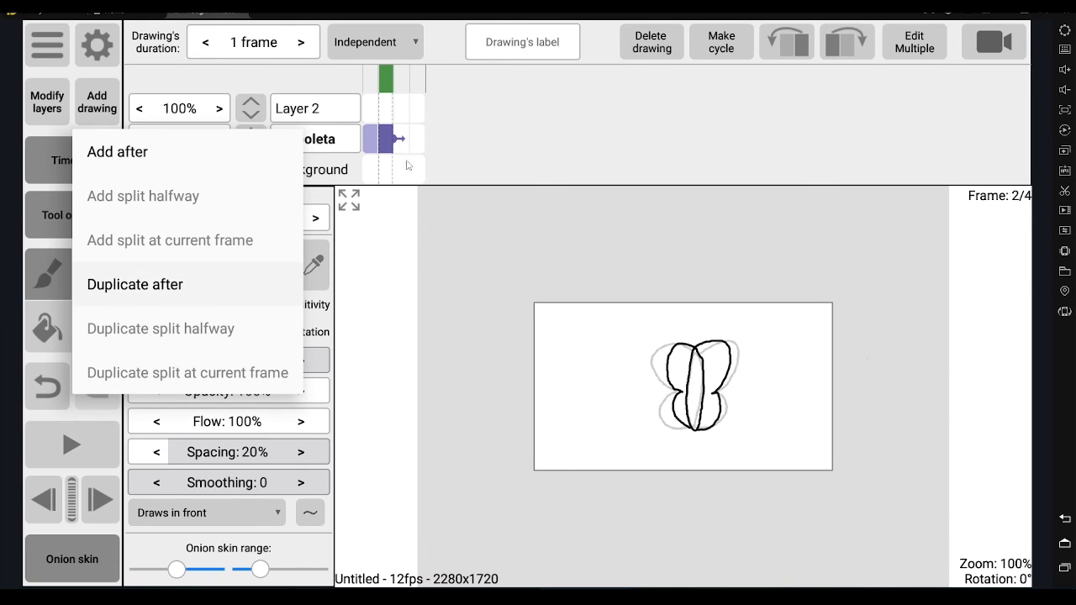
click(398, 150)
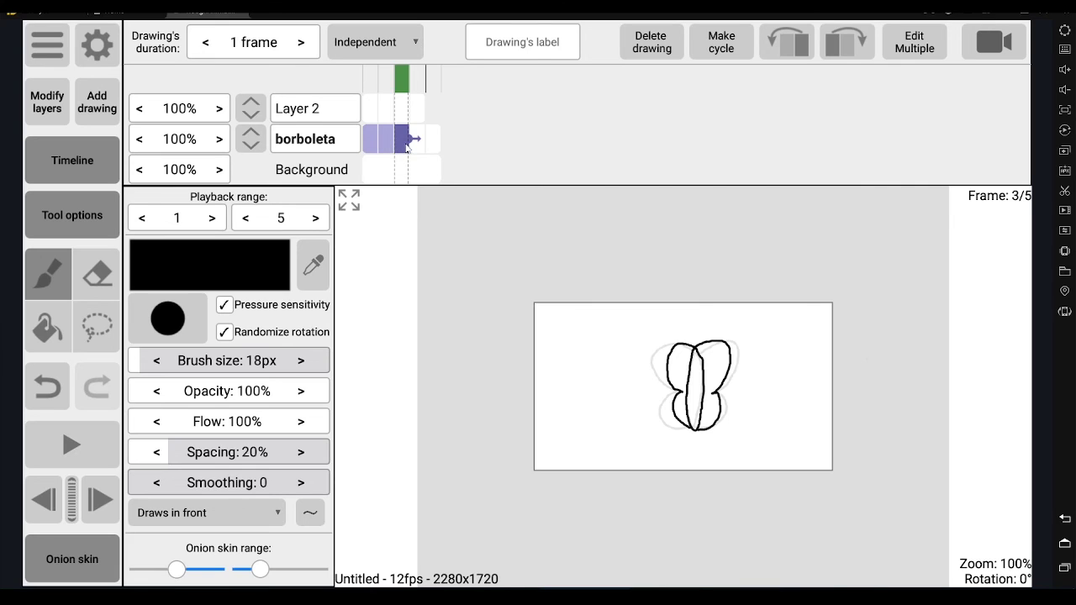
click(387, 149)
click(396, 149)
click(97, 101)
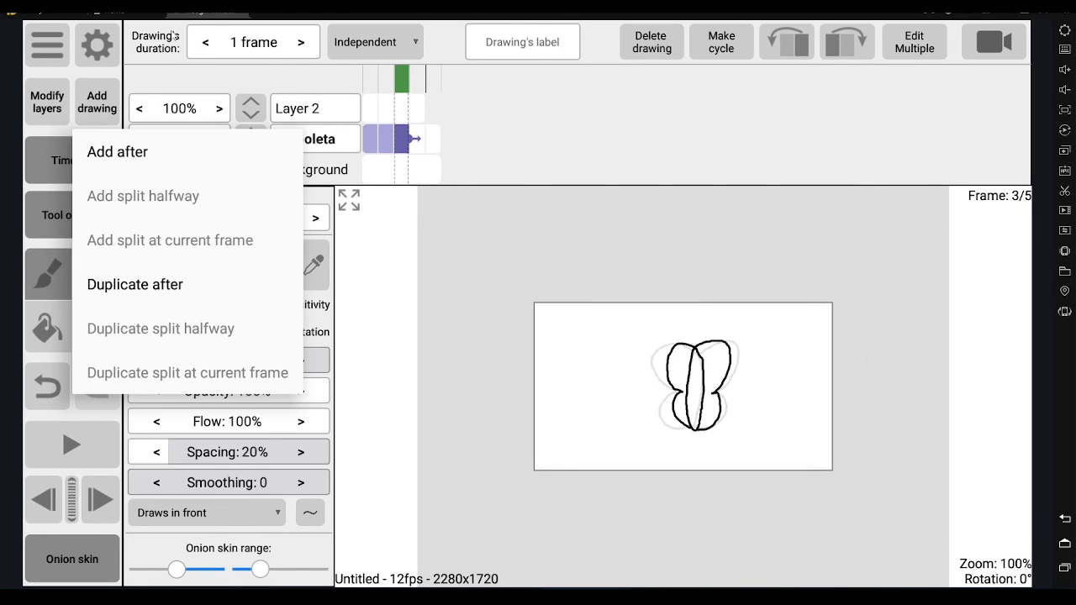
click(172, 32)
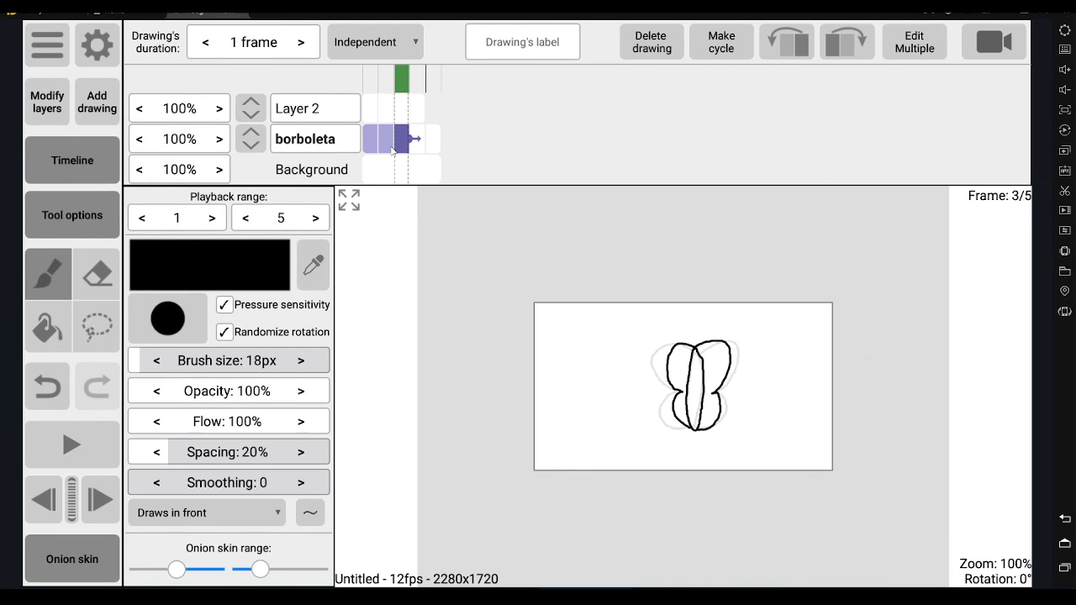
click(386, 148)
click(404, 148)
Extend the frame 3 drawing to 3 frames, then shorten it back to 1 frame
click(300, 47)
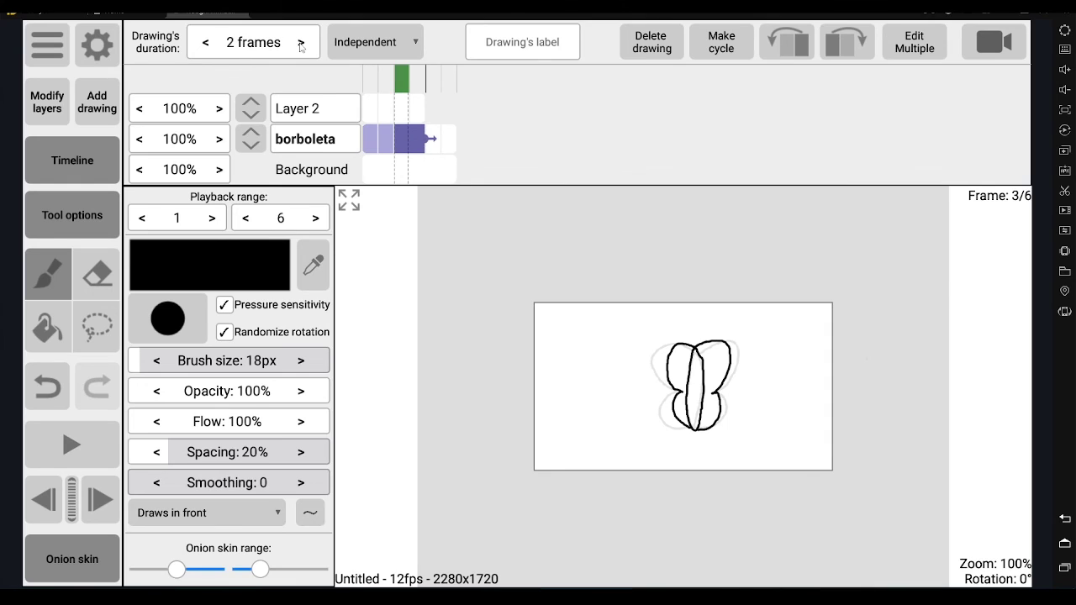
click(300, 46)
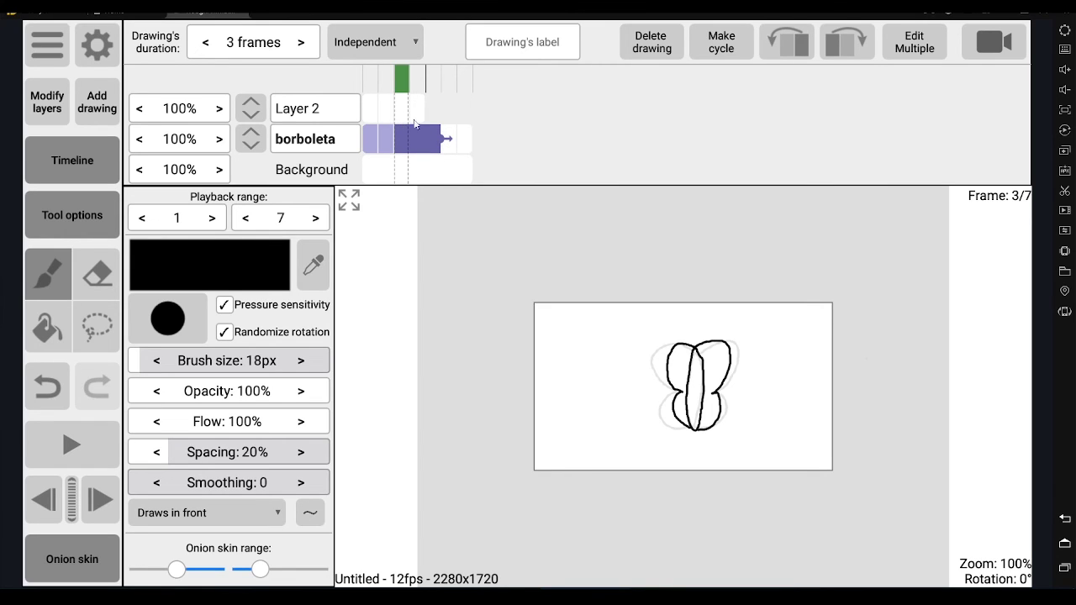
drag(447, 139, 400, 140)
click(654, 49)
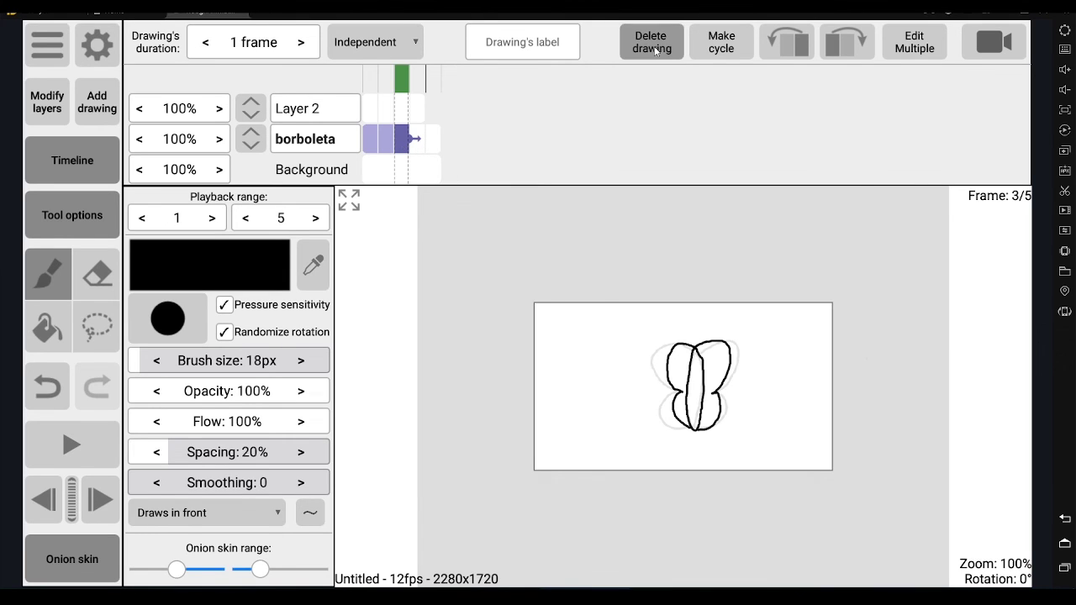
Delete the two borboleta drawings and three Layer 2 drawings, leaving a blank full-window canvas
click(654, 49)
click(654, 49)
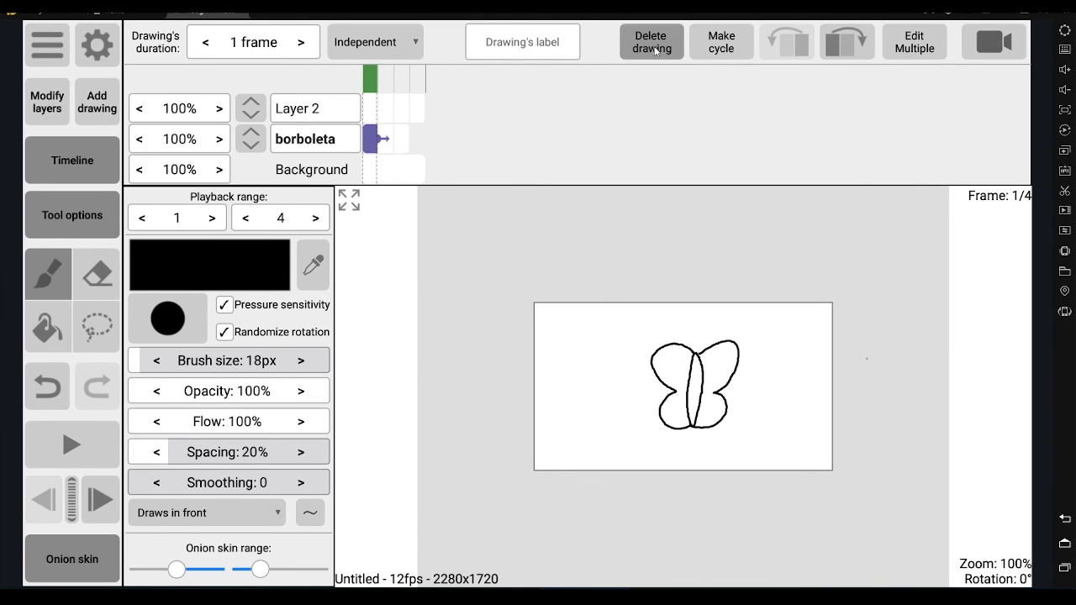
click(389, 109)
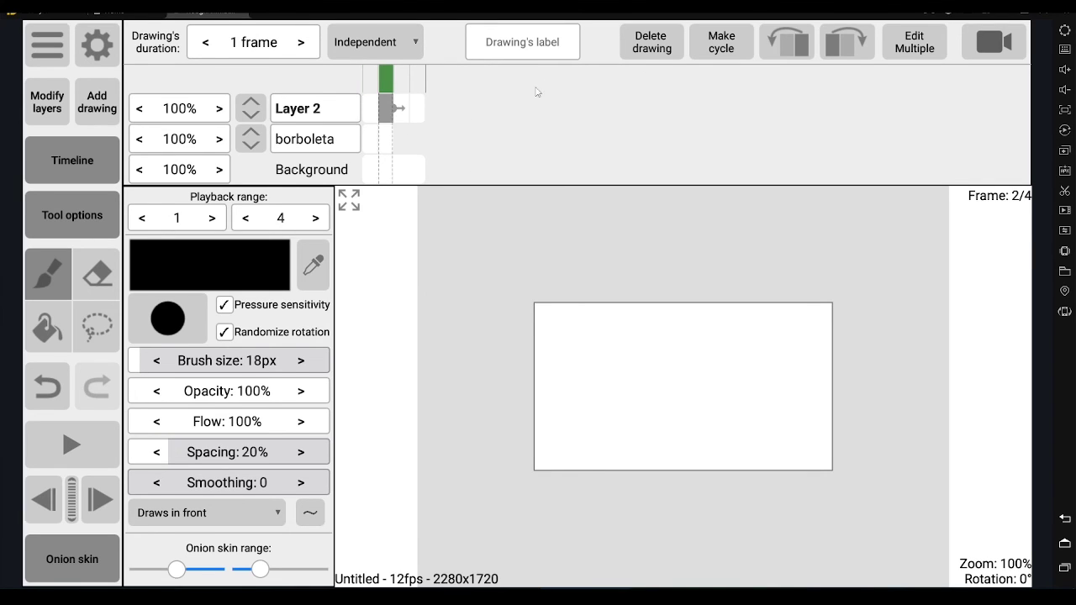
click(651, 46)
click(652, 46)
click(370, 139)
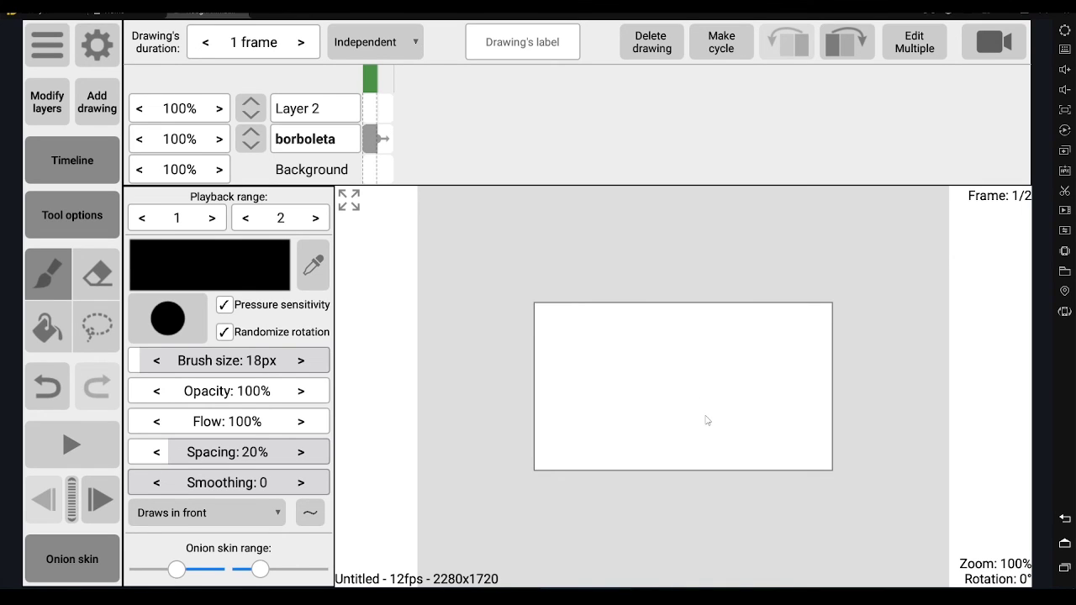
scroll(706, 420, up, 3)
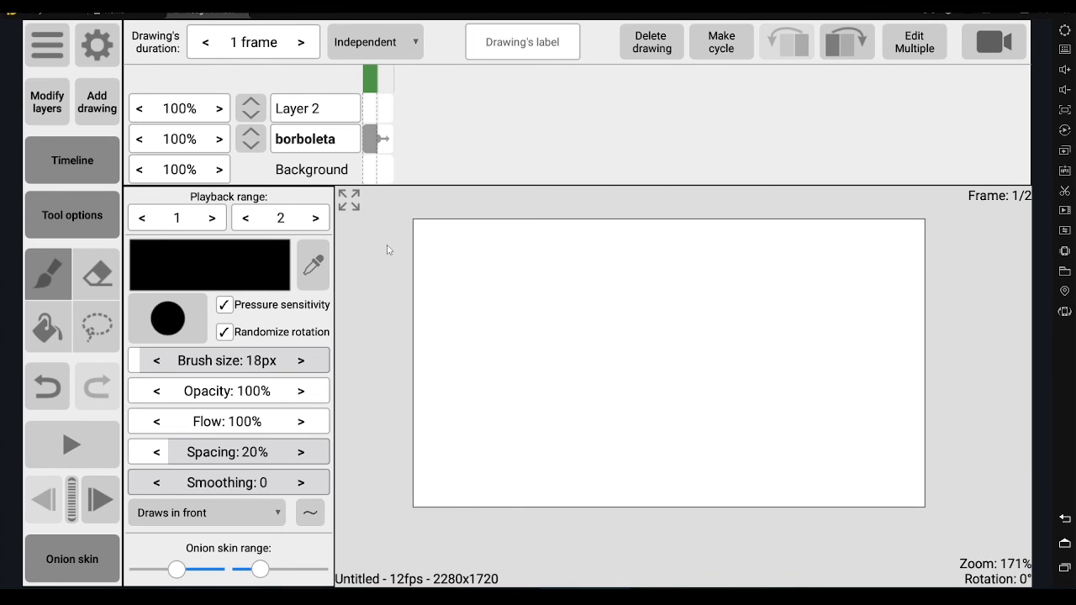
click(352, 205)
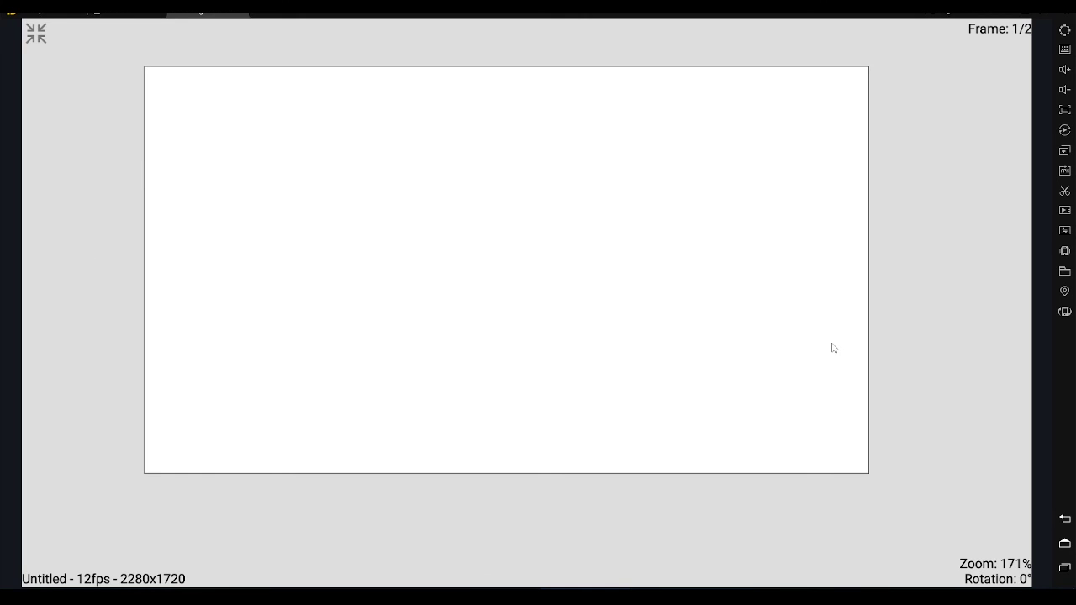
Restore the side panels, hide the timeline and brush settings, and try the eraser and fill tools
click(40, 33)
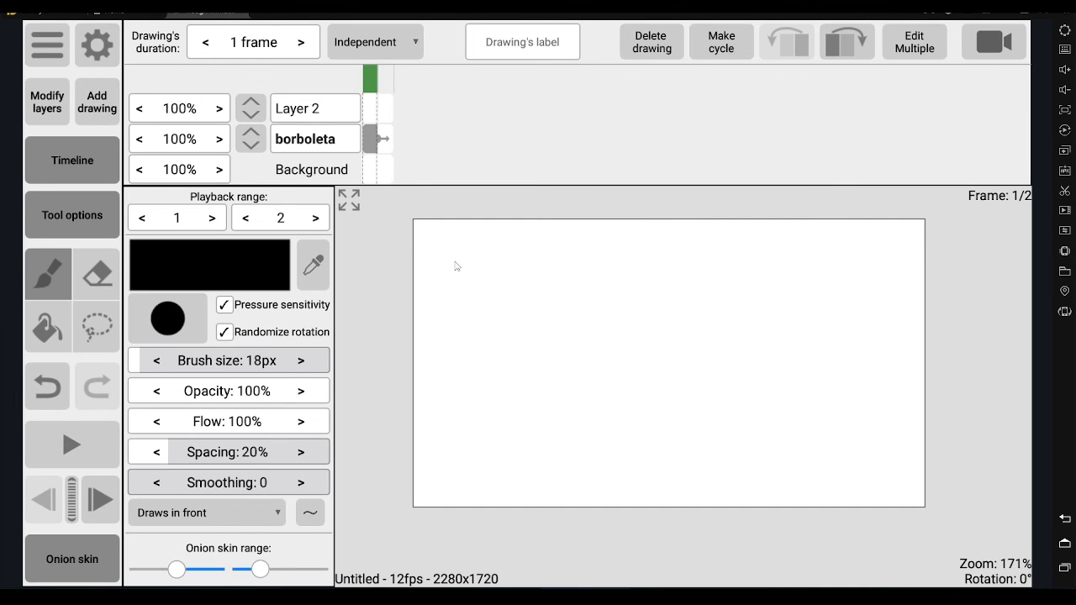
click(49, 162)
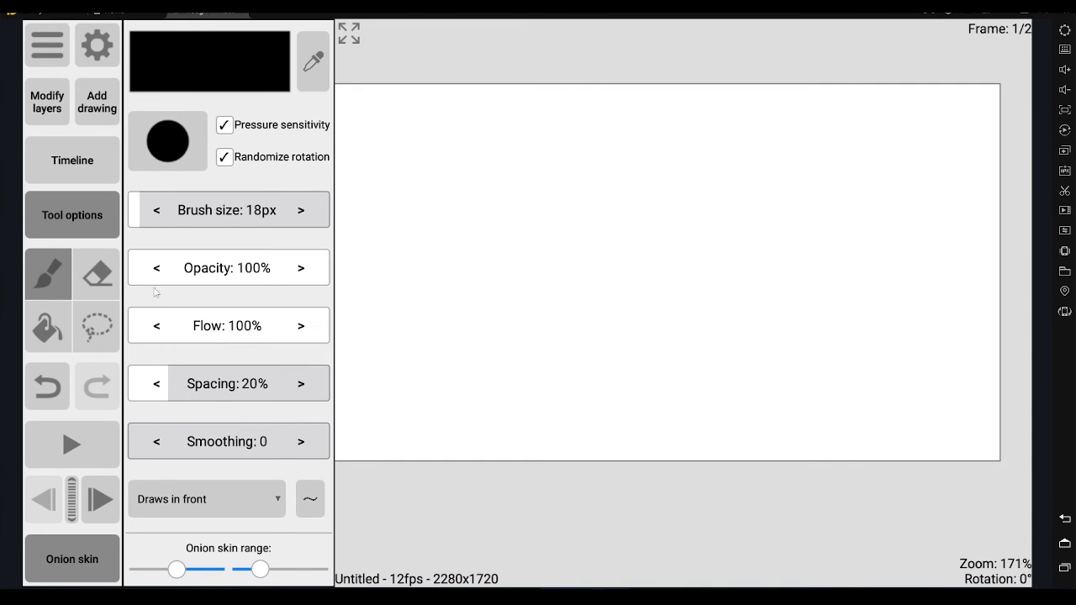
click(73, 218)
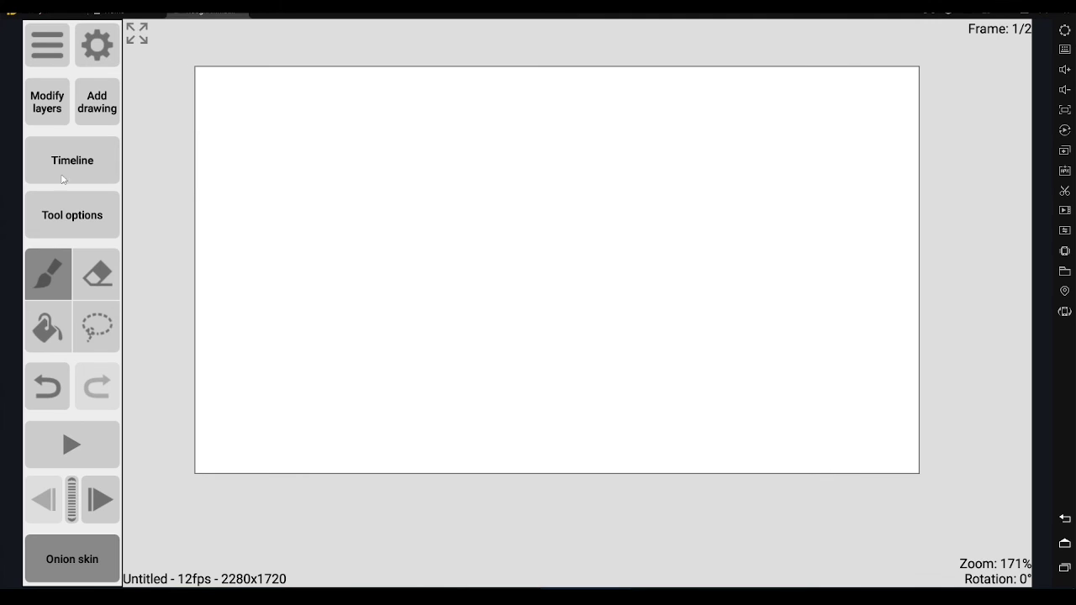
click(84, 281)
click(47, 332)
click(45, 278)
Go fullscreen, then bring back the toolbar and timeline, leaving brush settings hidden
click(136, 34)
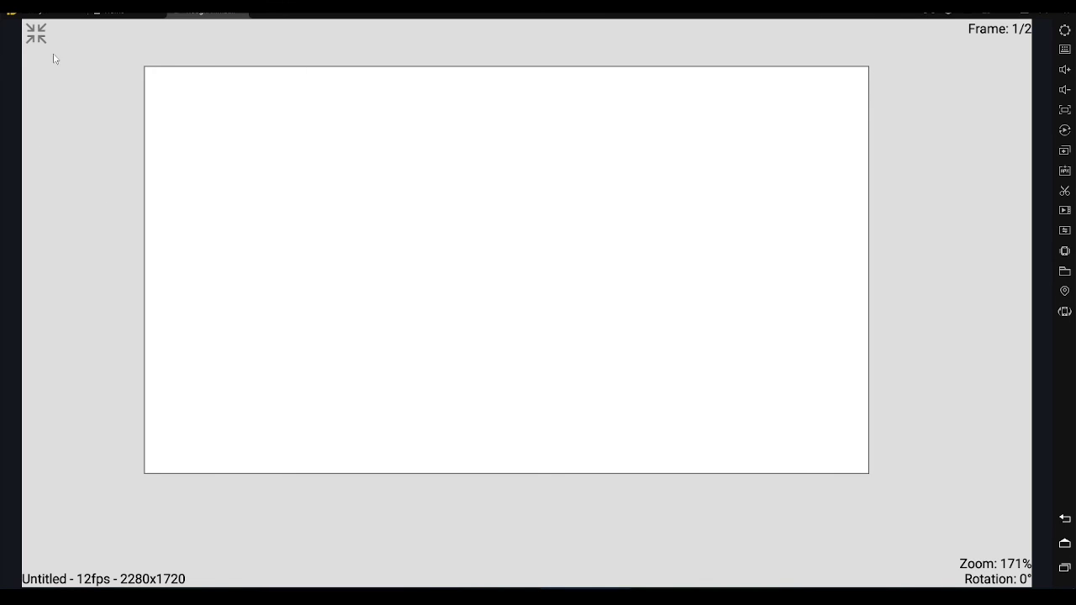
click(35, 34)
click(66, 160)
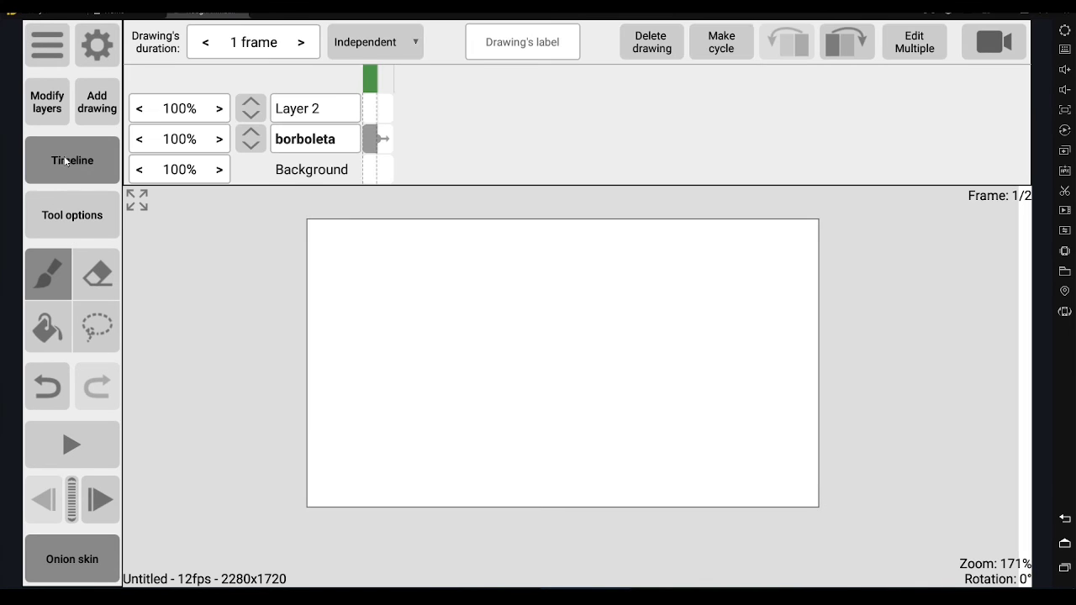
click(87, 219)
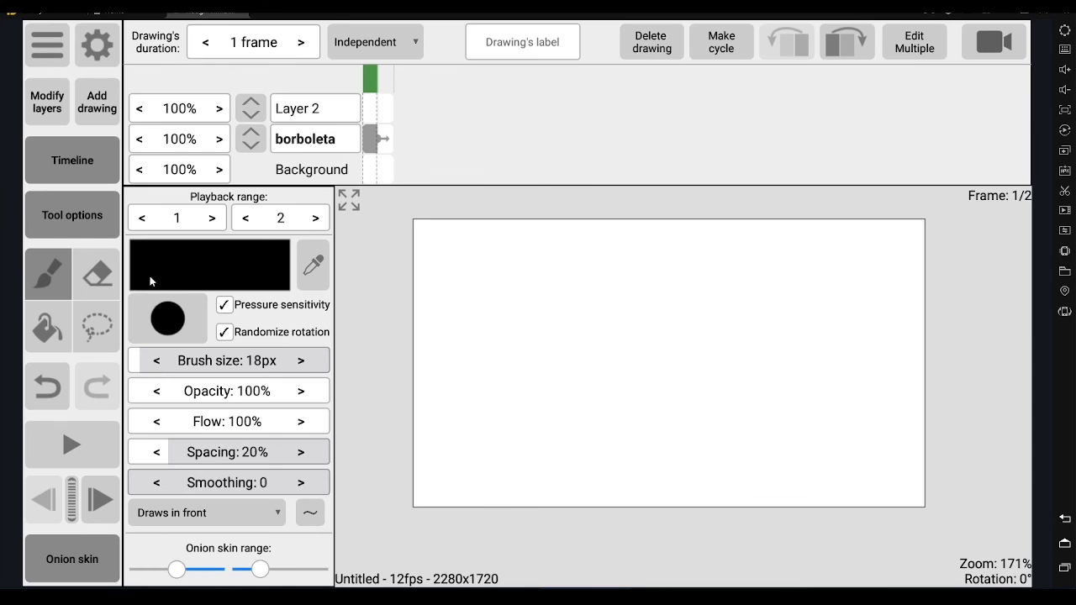
click(99, 221)
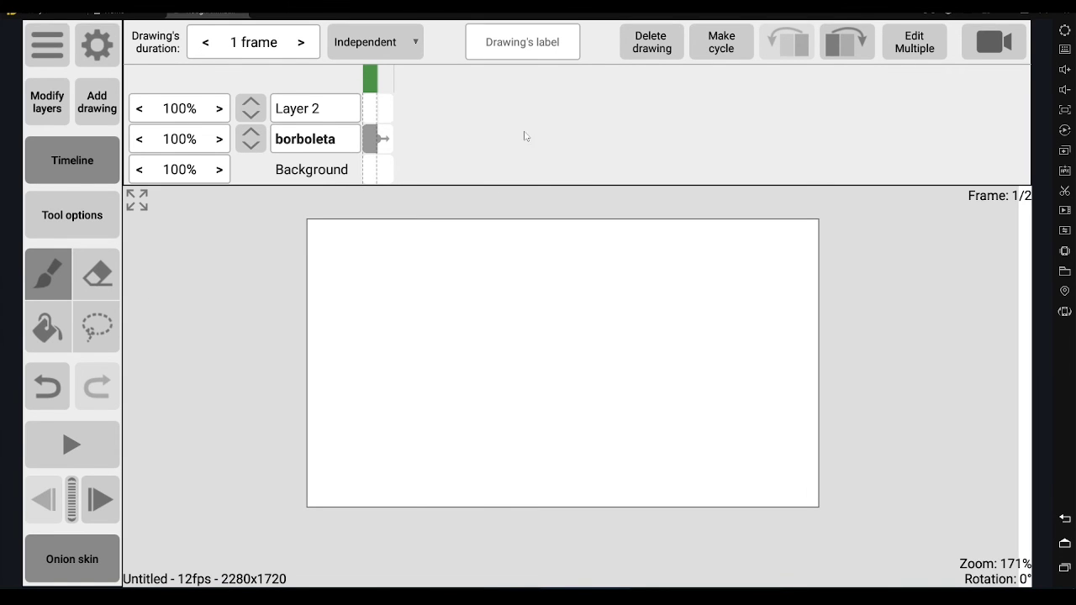
Set the brush to 3px at about 50% opacity, undoing two test strokes
click(72, 215)
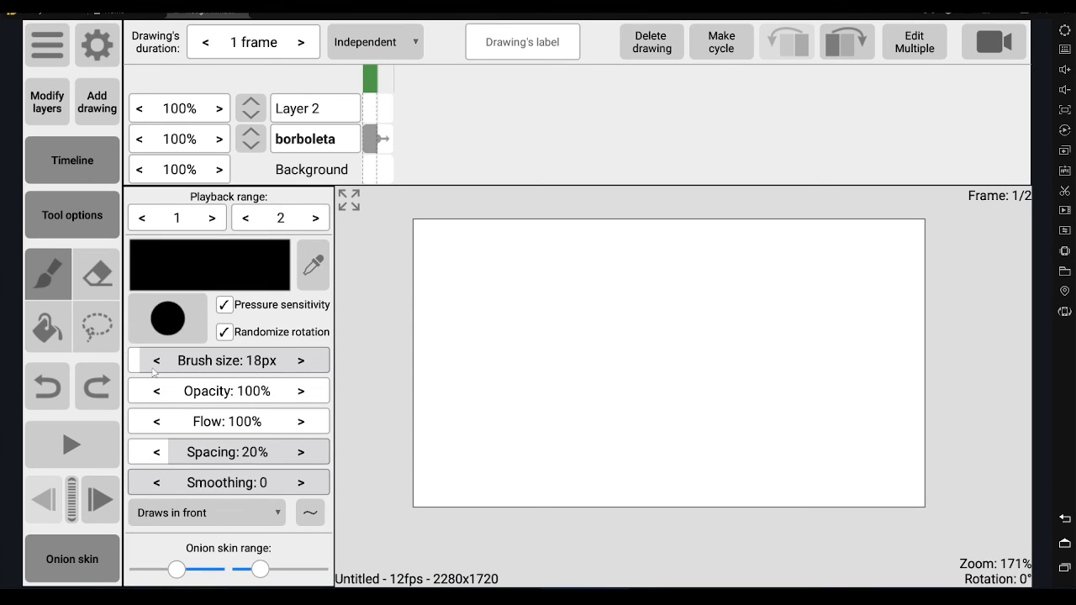
drag(178, 366, 201, 365)
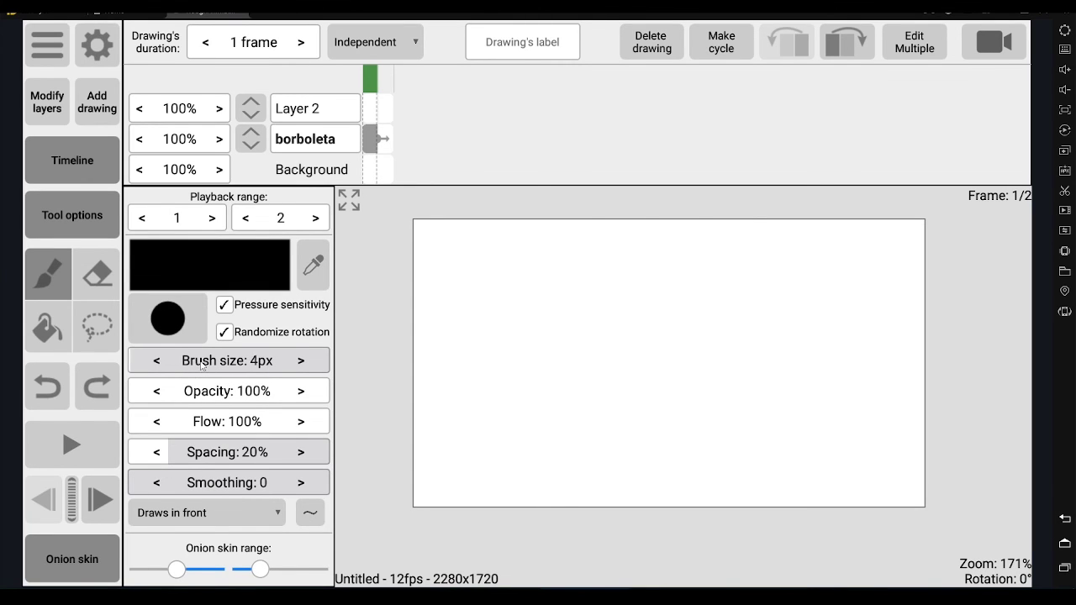
drag(201, 365, 202, 367)
mouse_move(250, 395)
mouse_down()
mouse_move(131, 386)
mouse_move(141, 386)
mouse_up()
drag(712, 276, 711, 326)
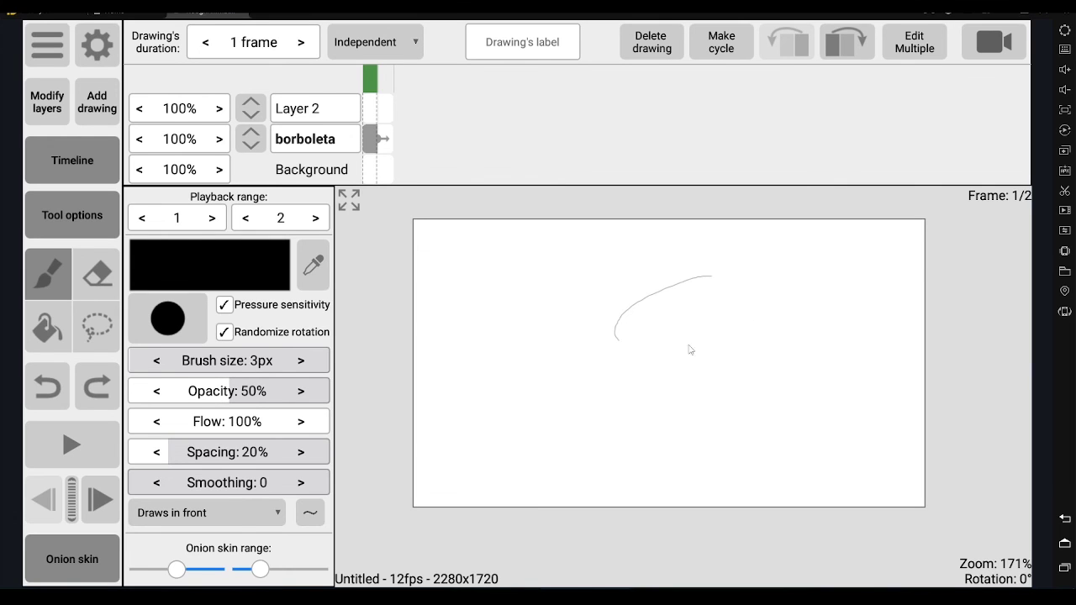
key(ctrl+z)
drag(719, 277, 786, 292)
key(ctrl+z)
Lower the brush spacing to 2% and raise smoothing to 2
drag(252, 462, 207, 463)
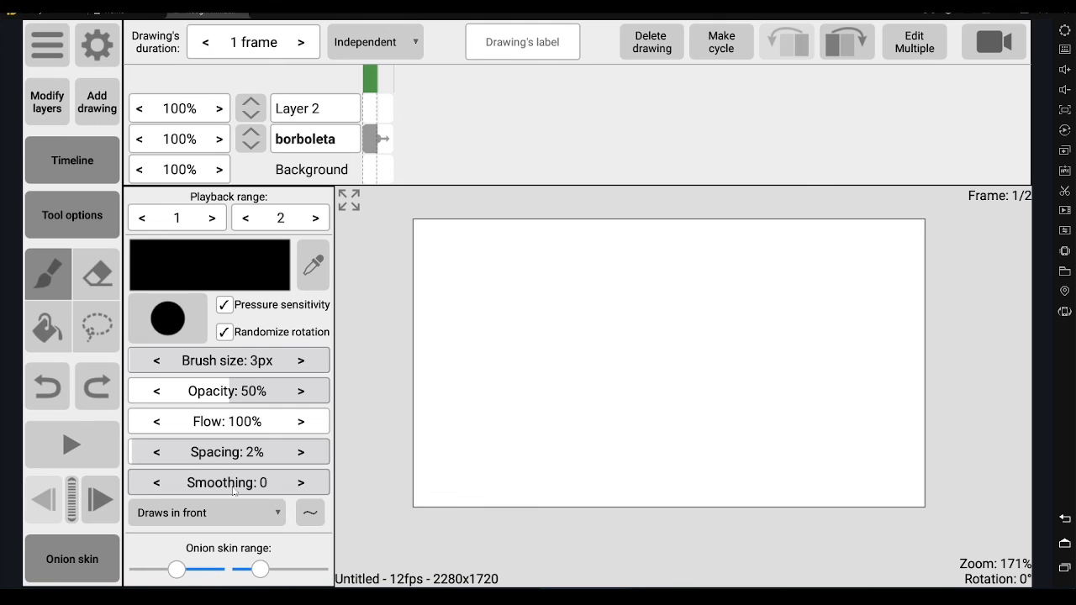
click(303, 487)
click(300, 483)
Give the brush a textured tip and a light greyish blue colour (RGB 116/159/191)
click(176, 323)
click(191, 486)
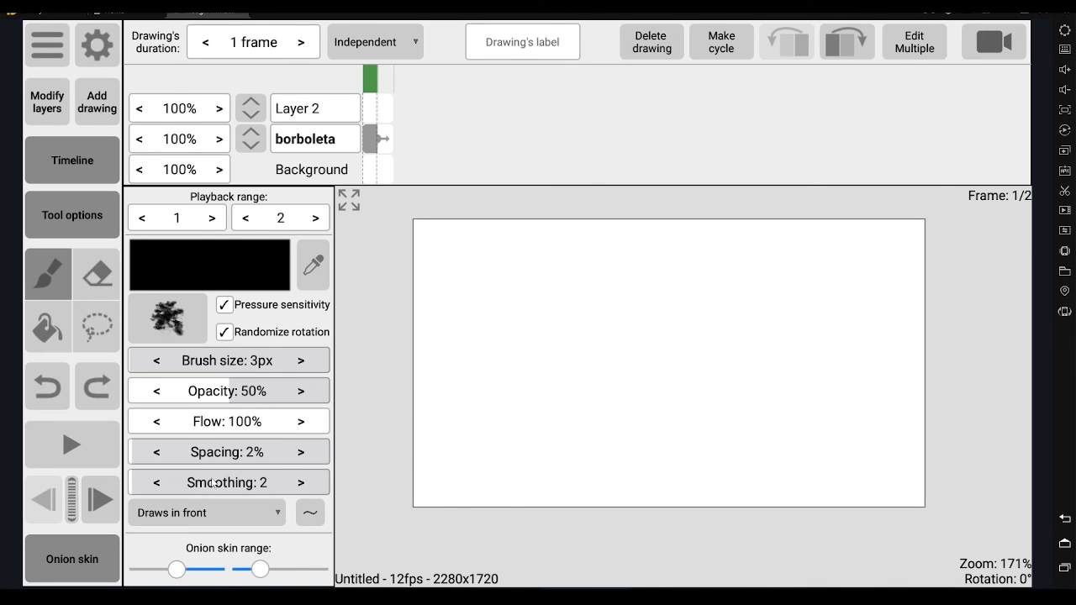
click(270, 274)
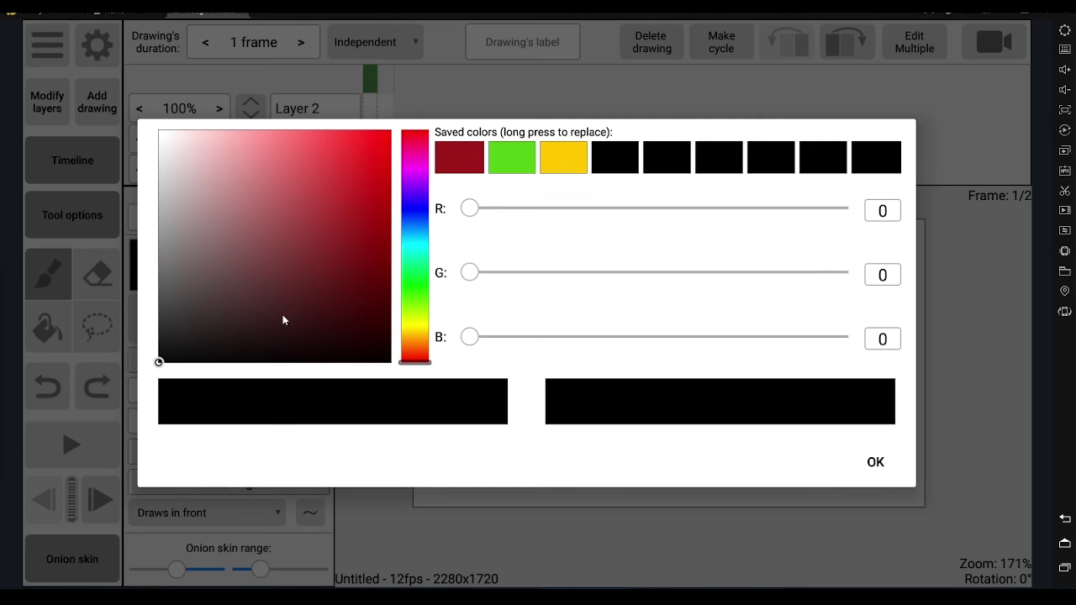
click(415, 229)
click(249, 187)
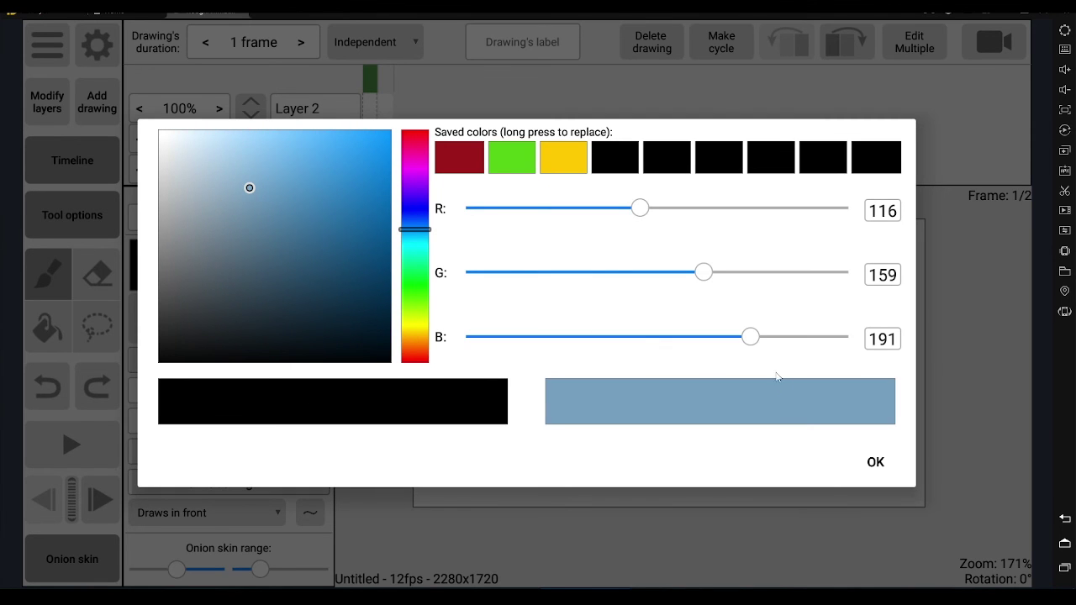
click(875, 461)
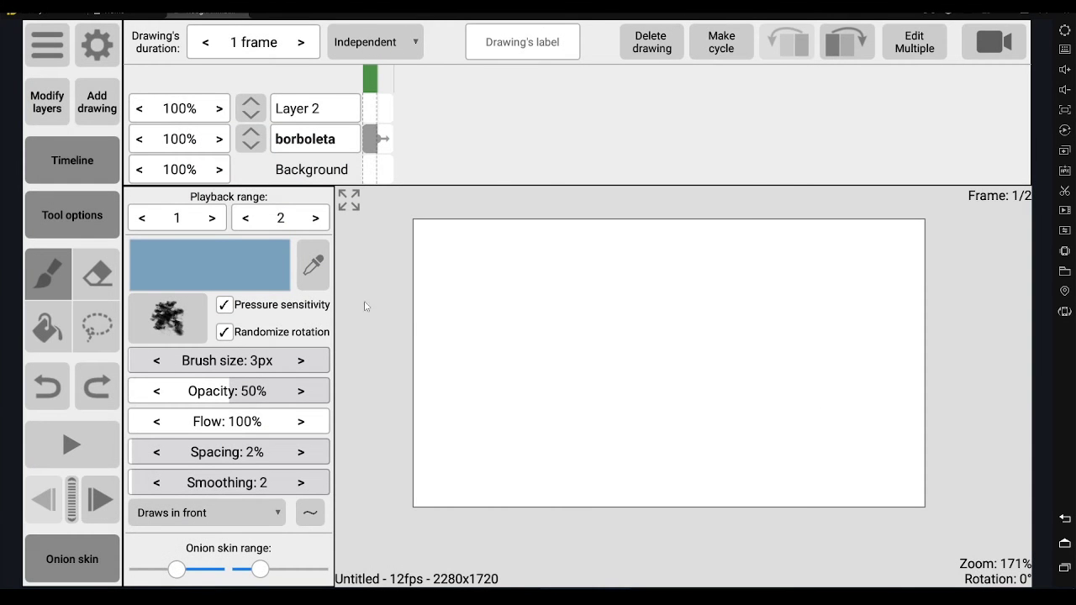
Save the brush as preset 'Lápis azul' with its colour included
click(54, 280)
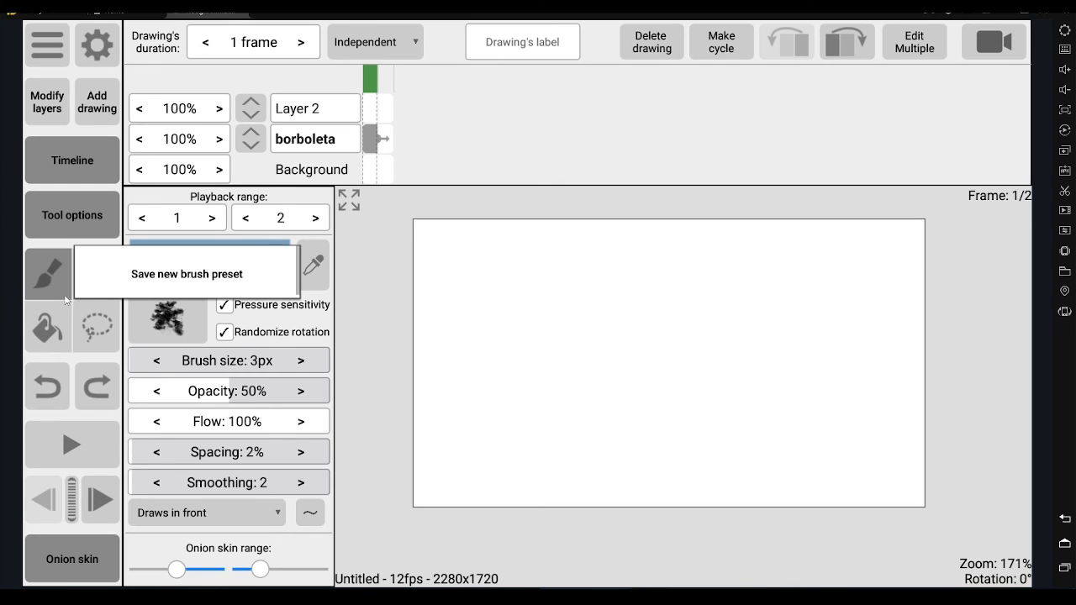
click(194, 280)
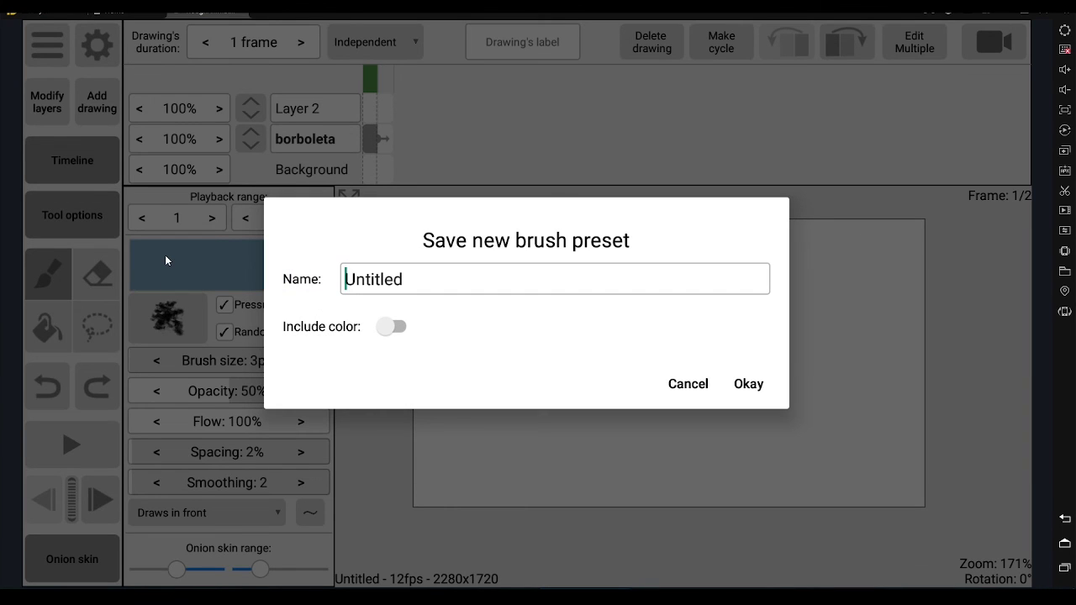
text(Lápis )
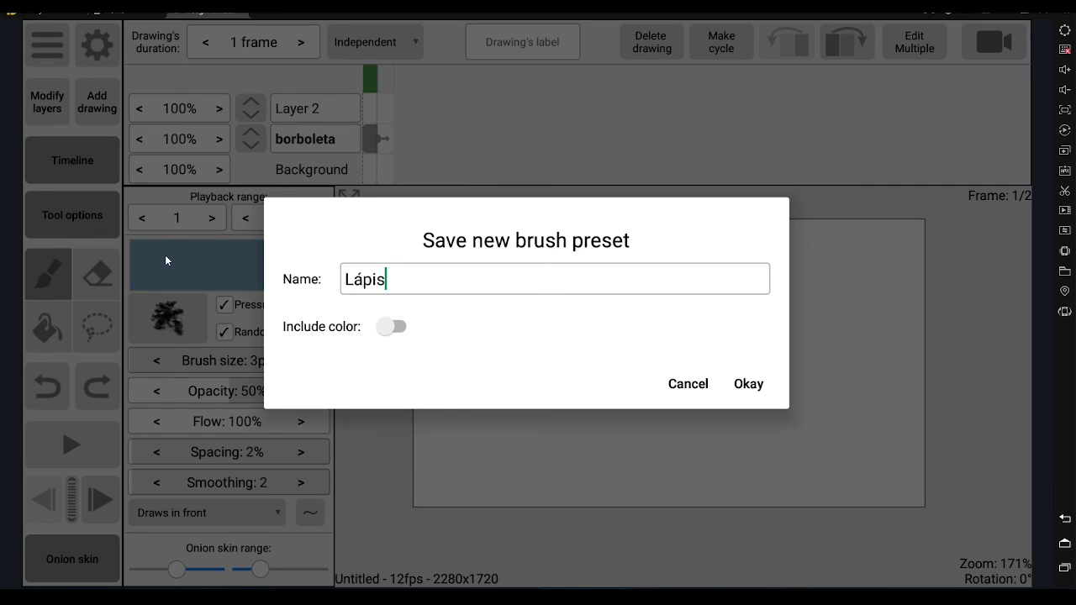
text(azul)
click(400, 327)
click(750, 384)
Apply the Lápis azul brush preset and expand the canvas to full screen
click(190, 339)
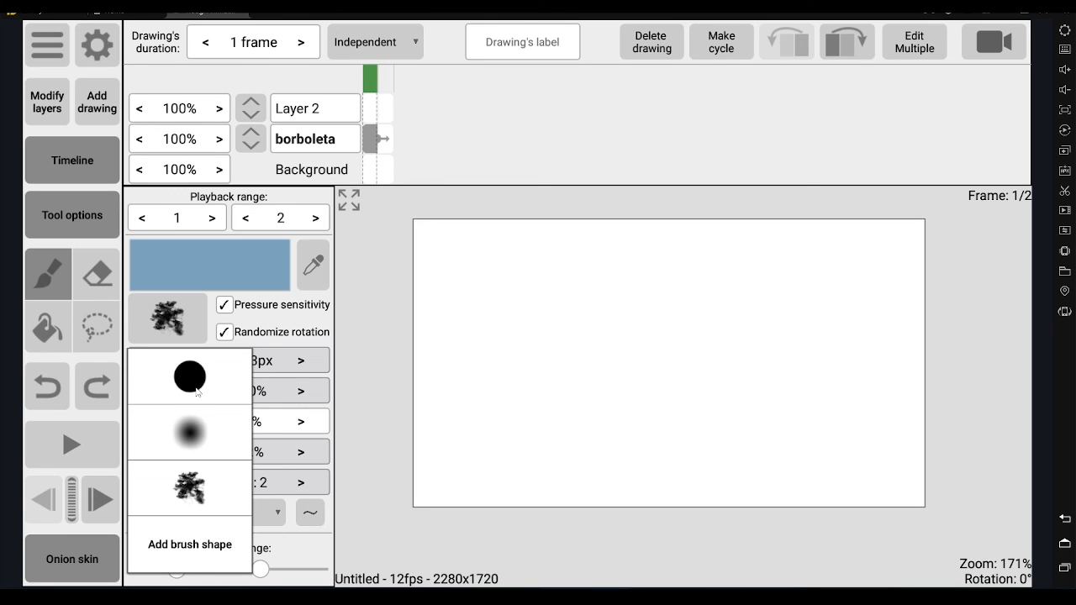
click(192, 328)
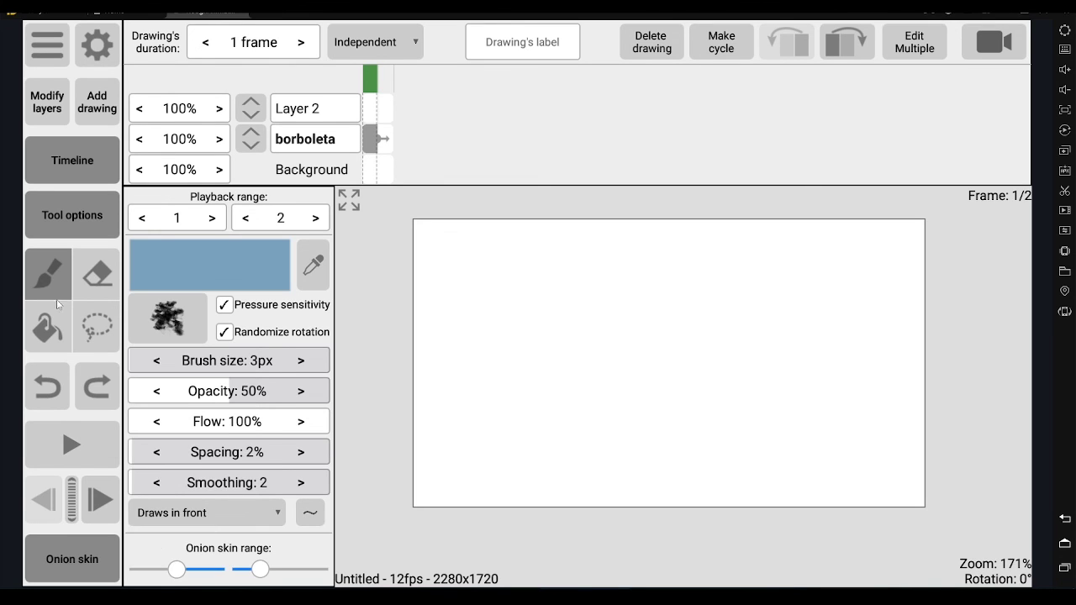
click(48, 277)
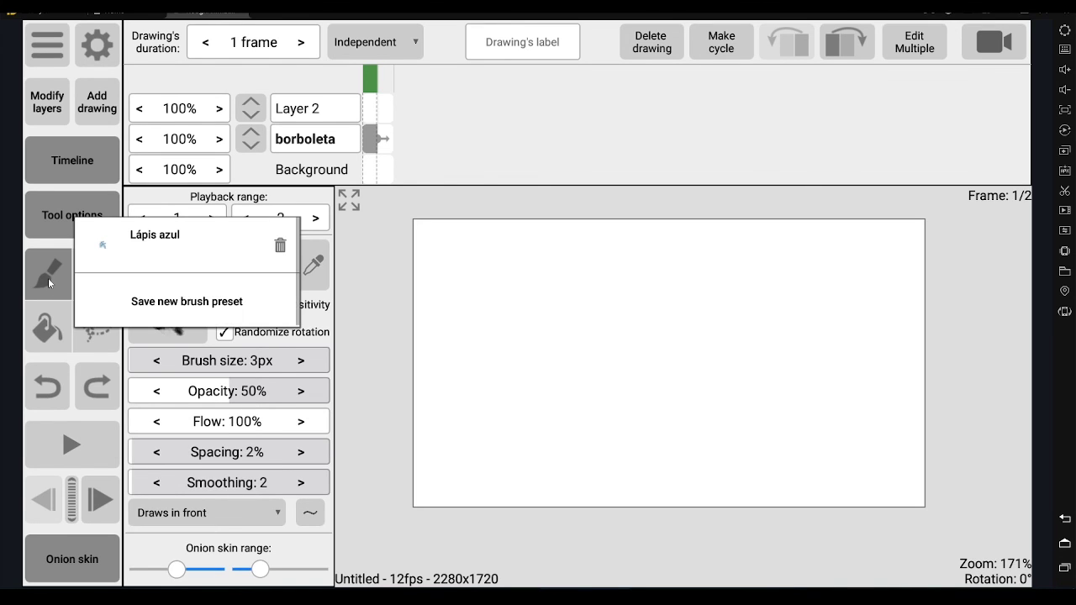
click(52, 332)
click(46, 324)
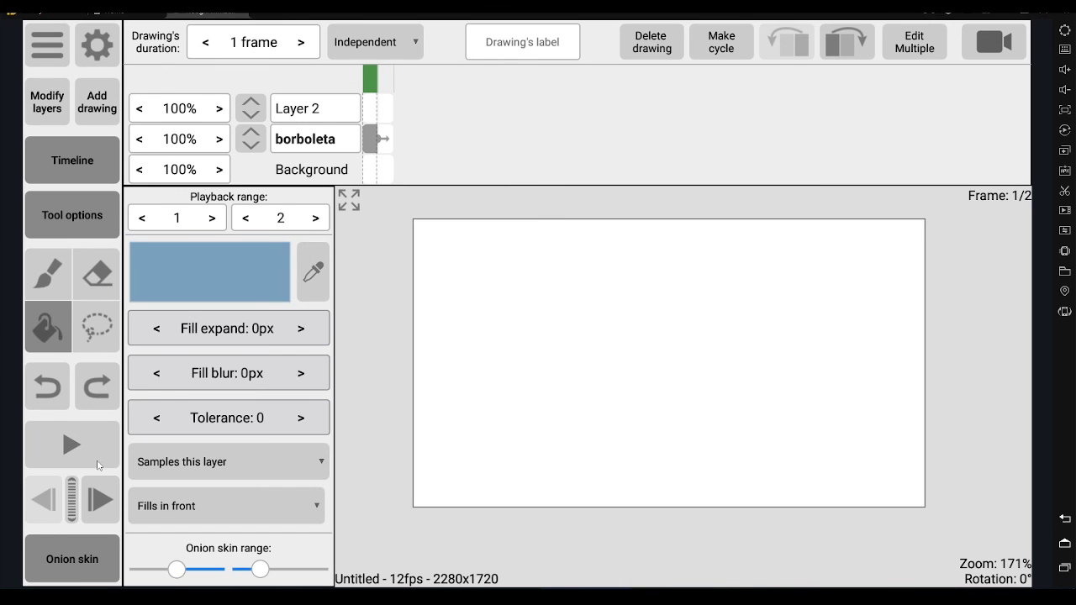
click(52, 277)
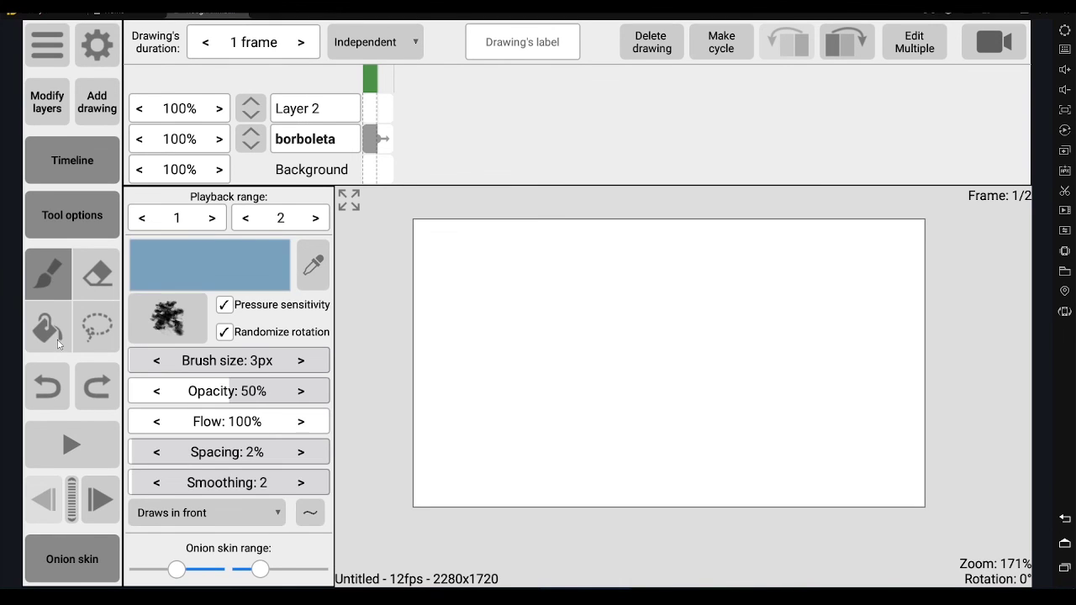
click(52, 283)
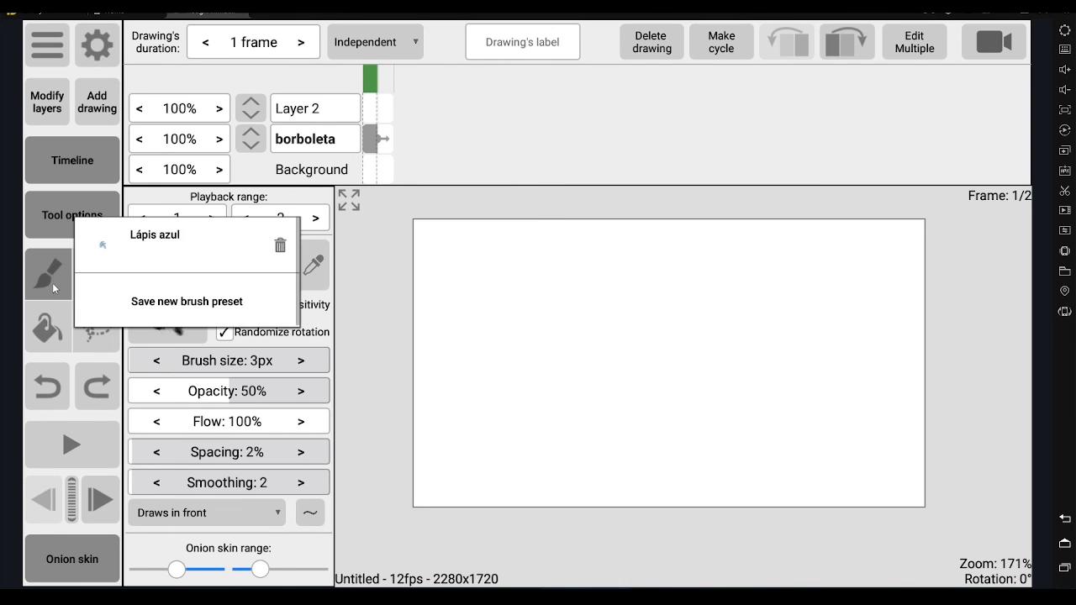
click(156, 242)
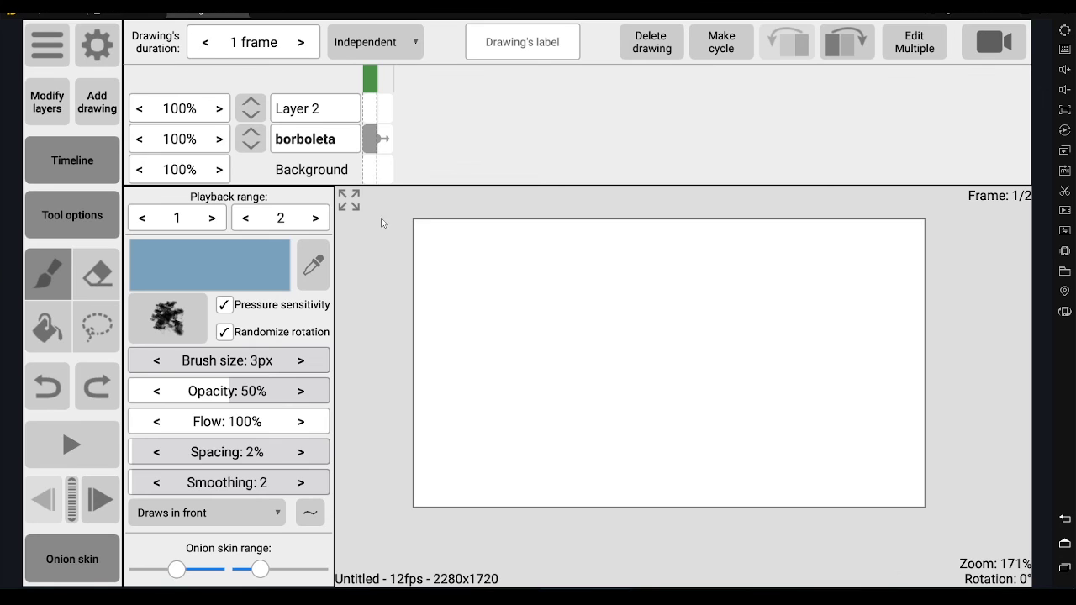
click(350, 201)
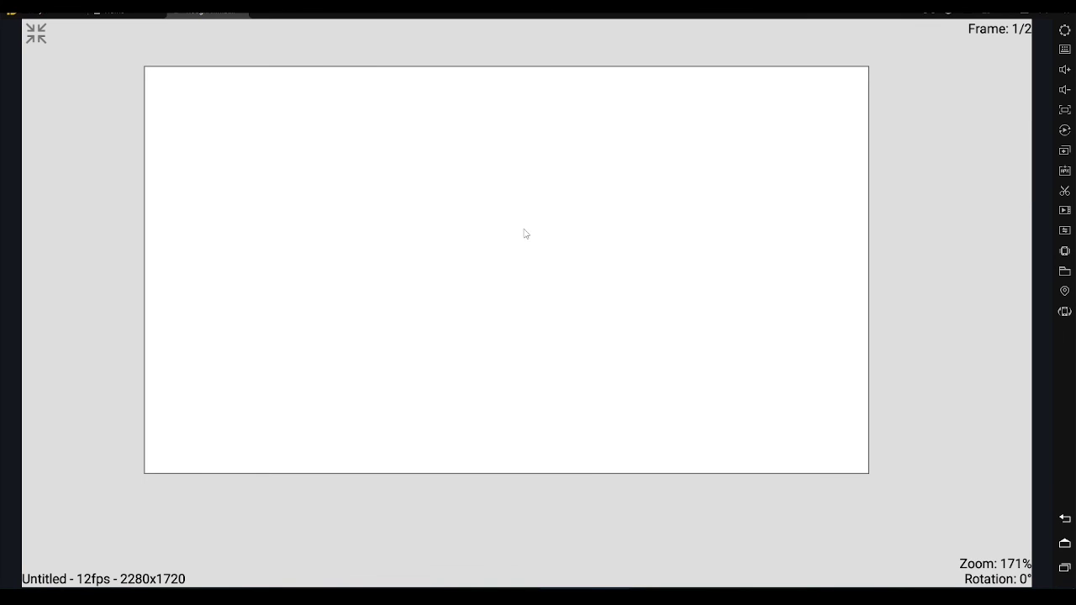
Sketch the boat hull, gunwale, porthole and wavy waterline on the zoomed-in canvas
scroll(525, 234, up, 1)
drag(410, 295, 739, 276)
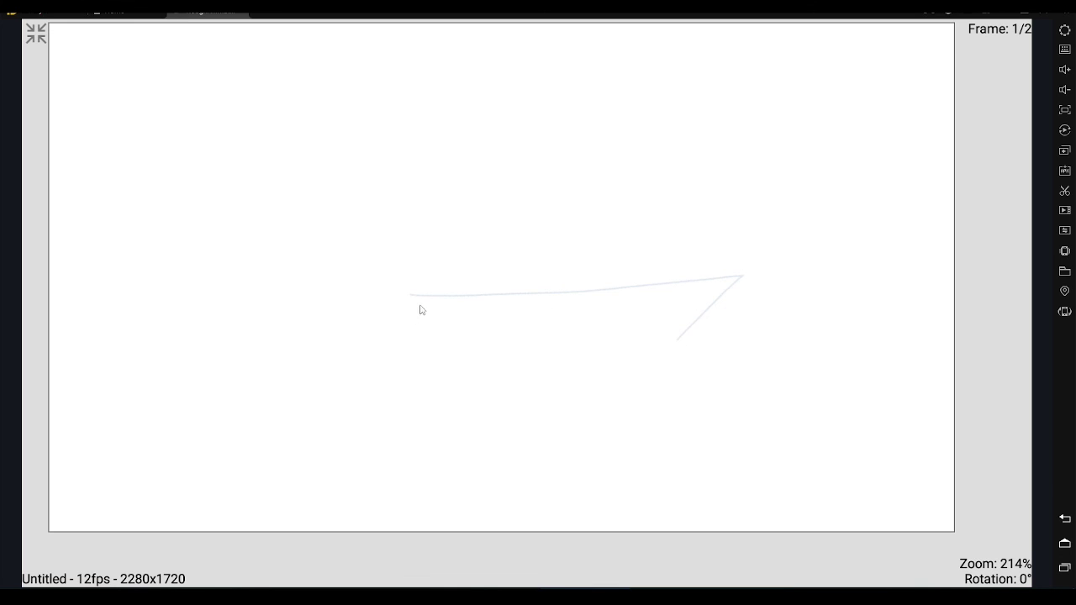
mouse_move(412, 296)
mouse_down()
mouse_move(433, 334)
mouse_move(717, 297)
mouse_up()
drag(705, 285, 704, 287)
drag(391, 348, 832, 339)
drag(420, 309, 427, 309)
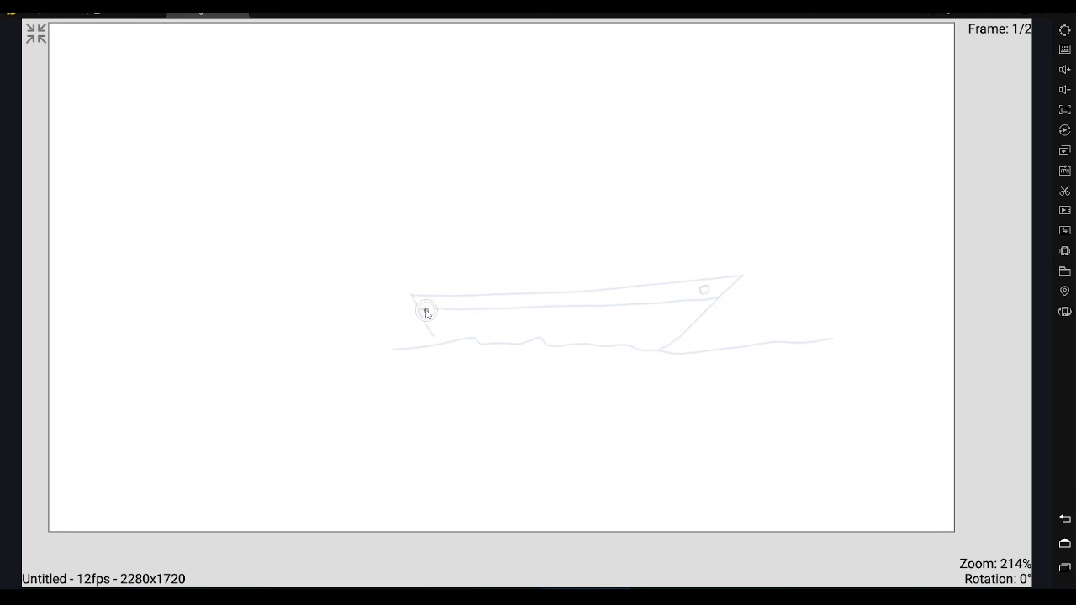
drag(363, 348, 317, 351)
key(Tab)
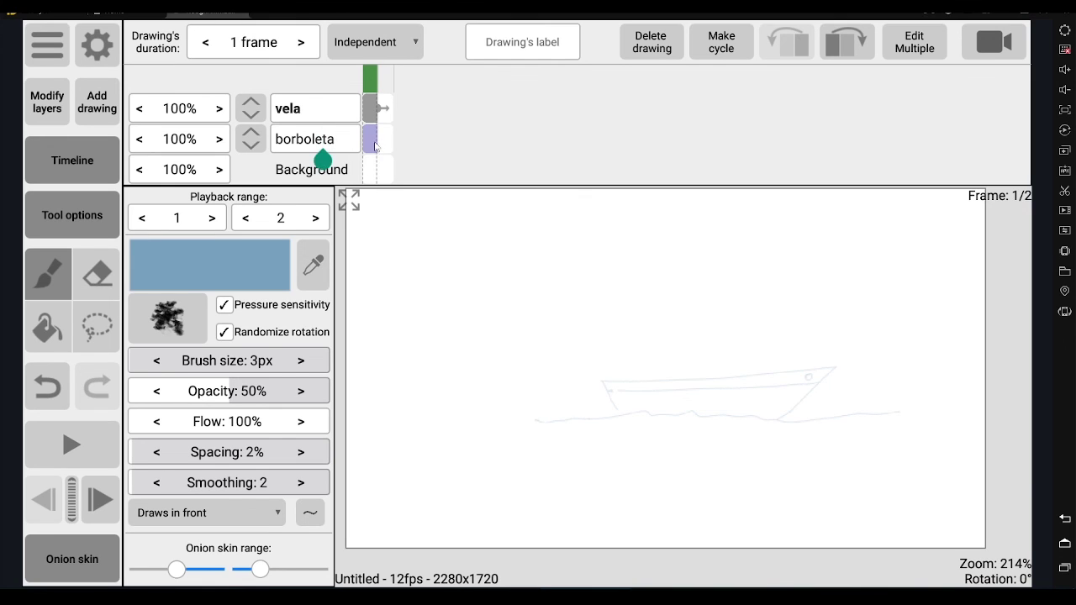
Draw the mast on the borboleta layer and the triangular sail on the vela layer
click(374, 141)
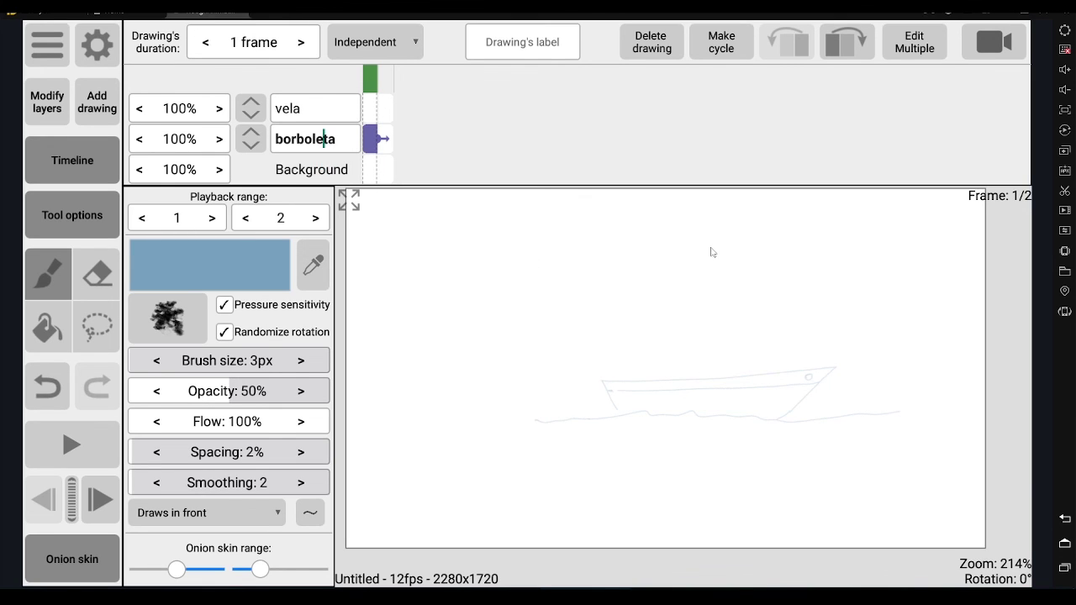
drag(701, 232, 713, 368)
drag(698, 234, 712, 385)
click(369, 109)
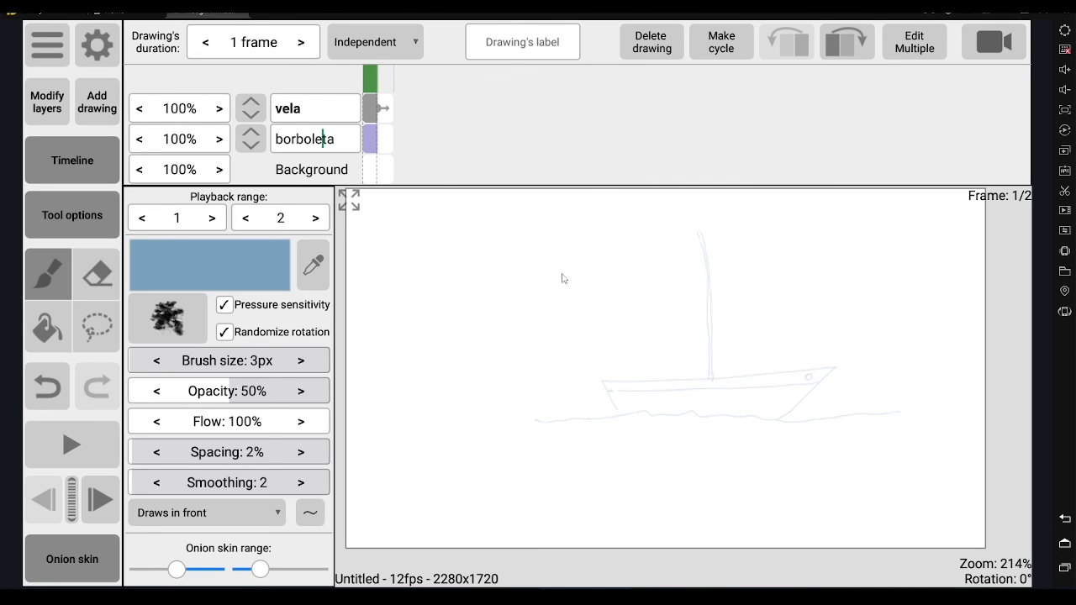
mouse_move(697, 241)
mouse_down()
mouse_move(626, 352)
mouse_move(713, 382)
mouse_up()
drag(210, 140, 269, 147)
click(385, 143)
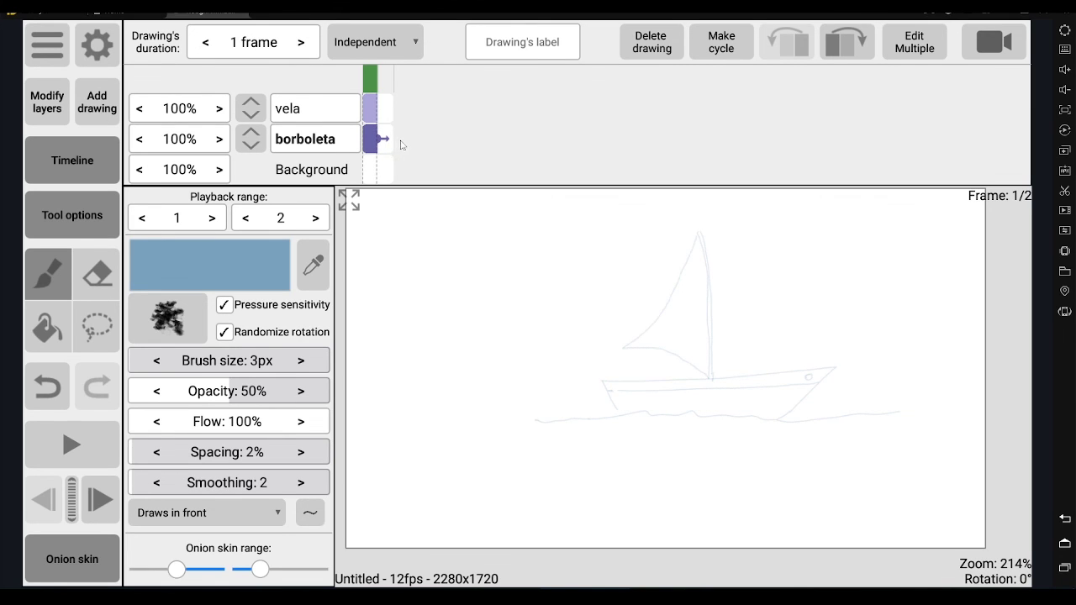
Duplicate the boat drawing into frame 2, delete the extra frame 3, and select vela's frame 2
click(105, 112)
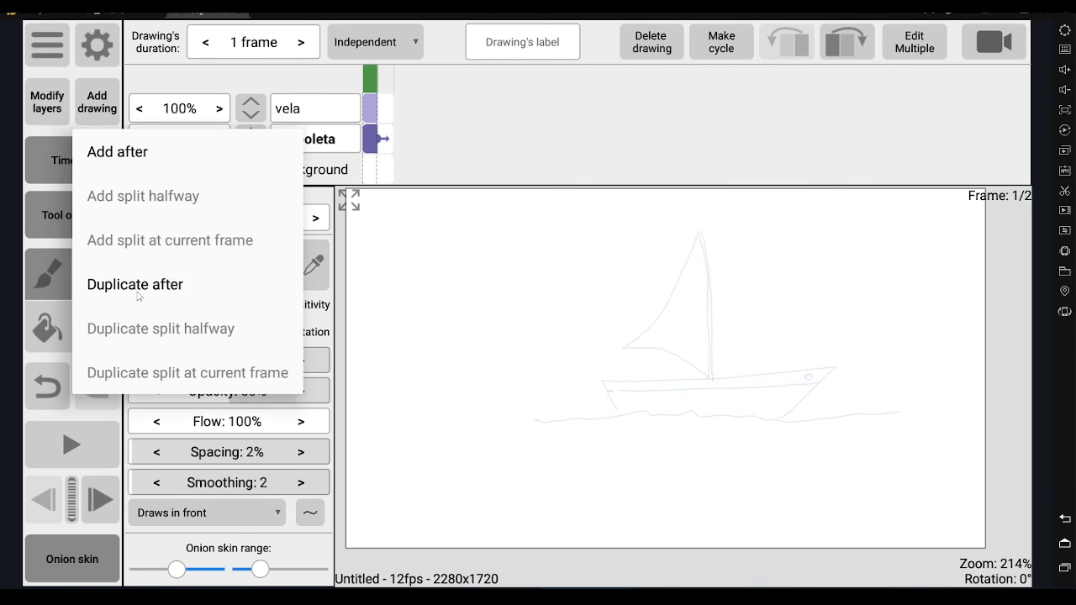
click(135, 284)
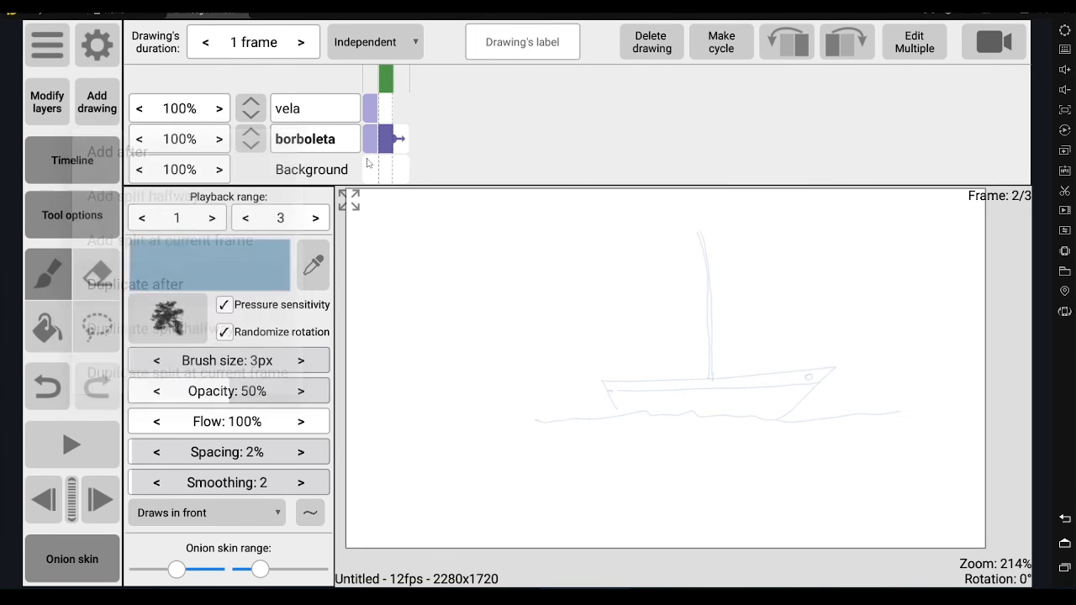
click(399, 111)
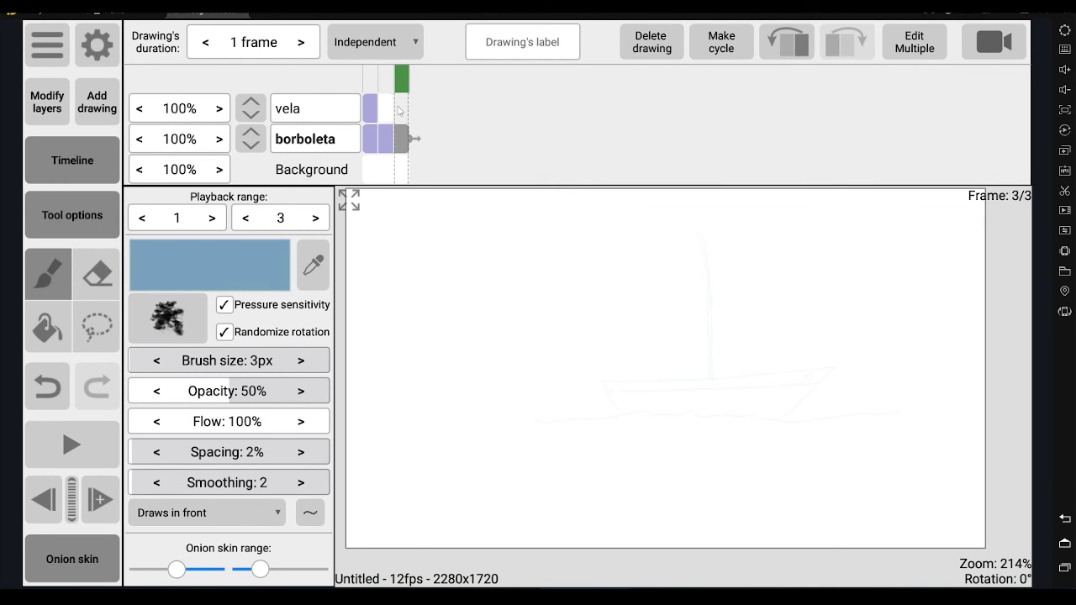
click(653, 42)
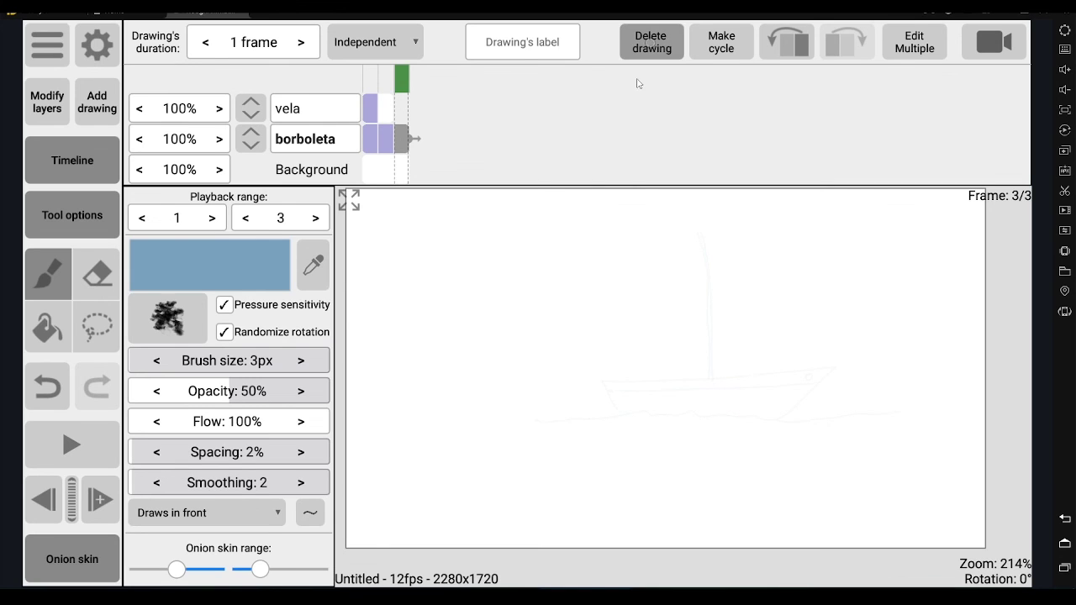
click(388, 116)
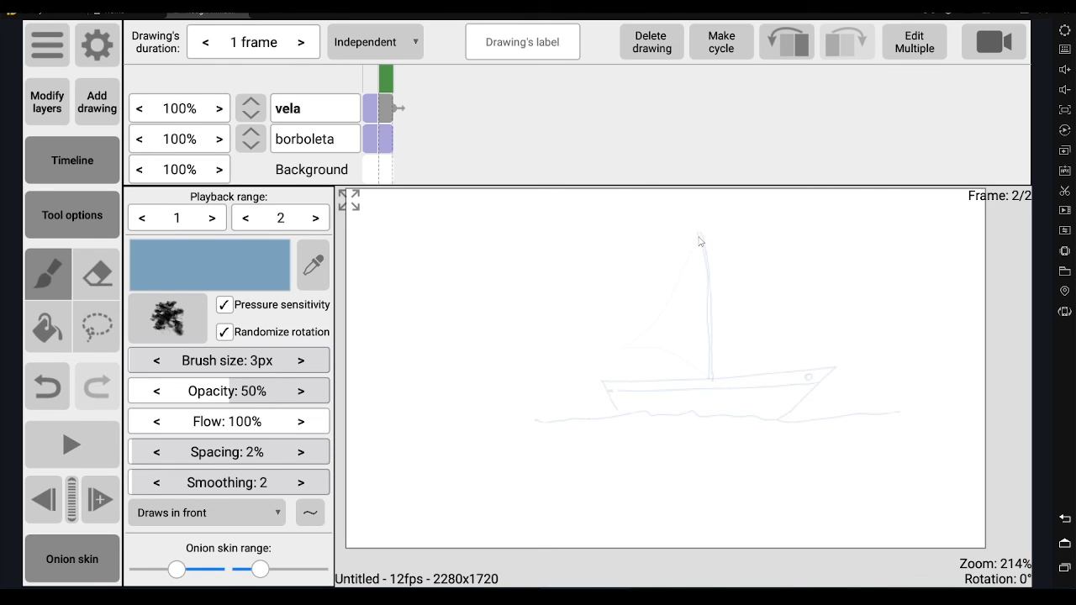
Draw the sail in a shifted position on vela frame 2 and preview the two-frame playback
mouse_move(694, 251)
mouse_down()
mouse_move(633, 359)
mouse_move(710, 377)
mouse_up()
click(65, 451)
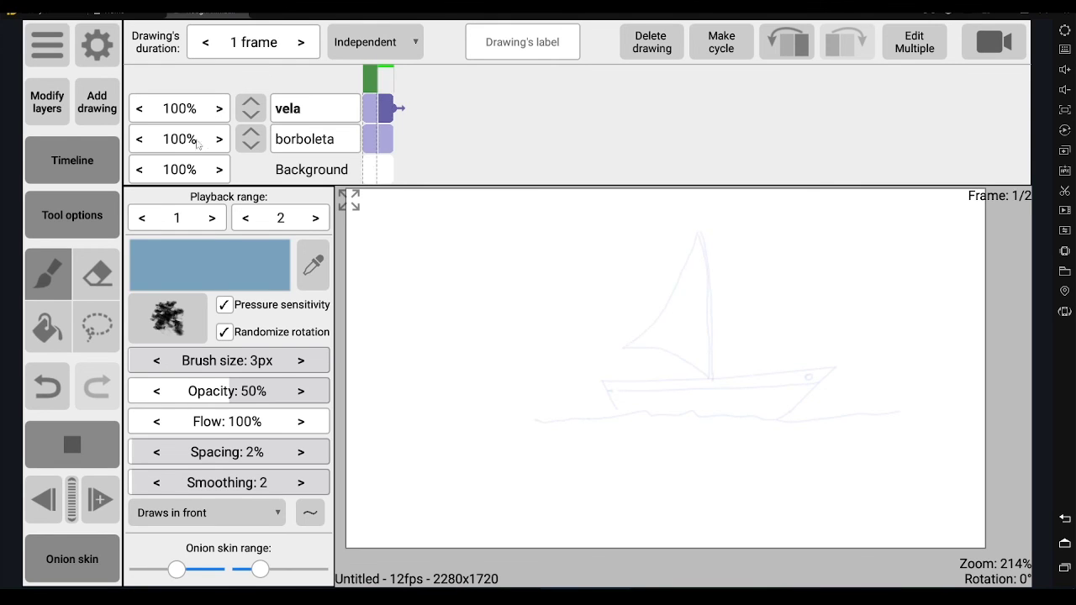
mouse_move(204, 143)
mouse_down()
mouse_move(90, 146)
mouse_move(204, 150)
mouse_up()
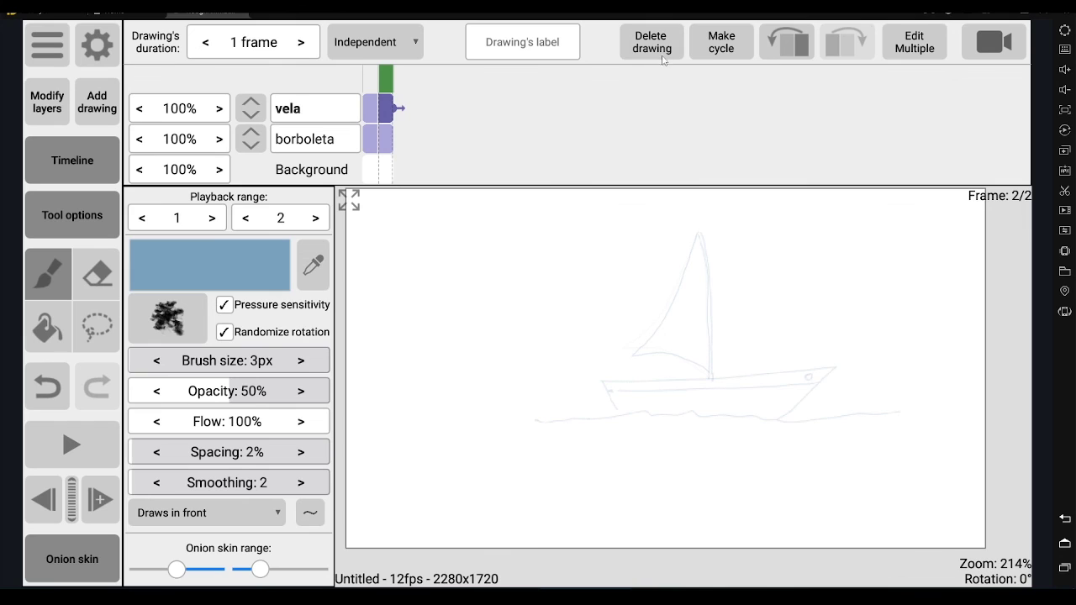